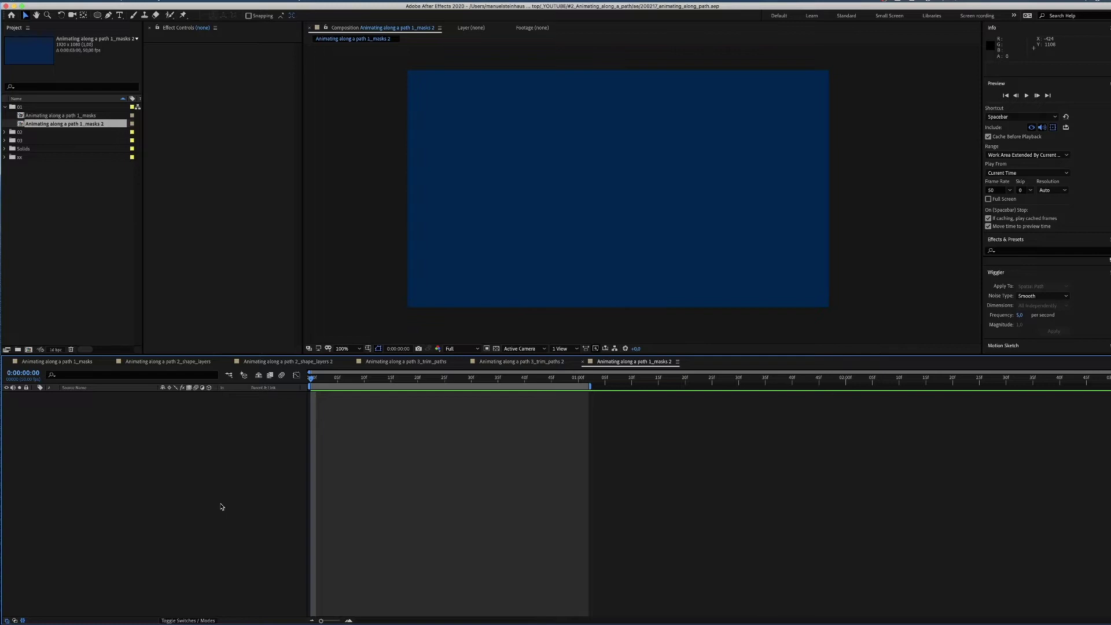
Step: Create a composition-sized solid layer with a bright turquoise green colour
{"action": "key", "text": "super+y"}
{"action": "left_click", "coordinate": [557, 365]}
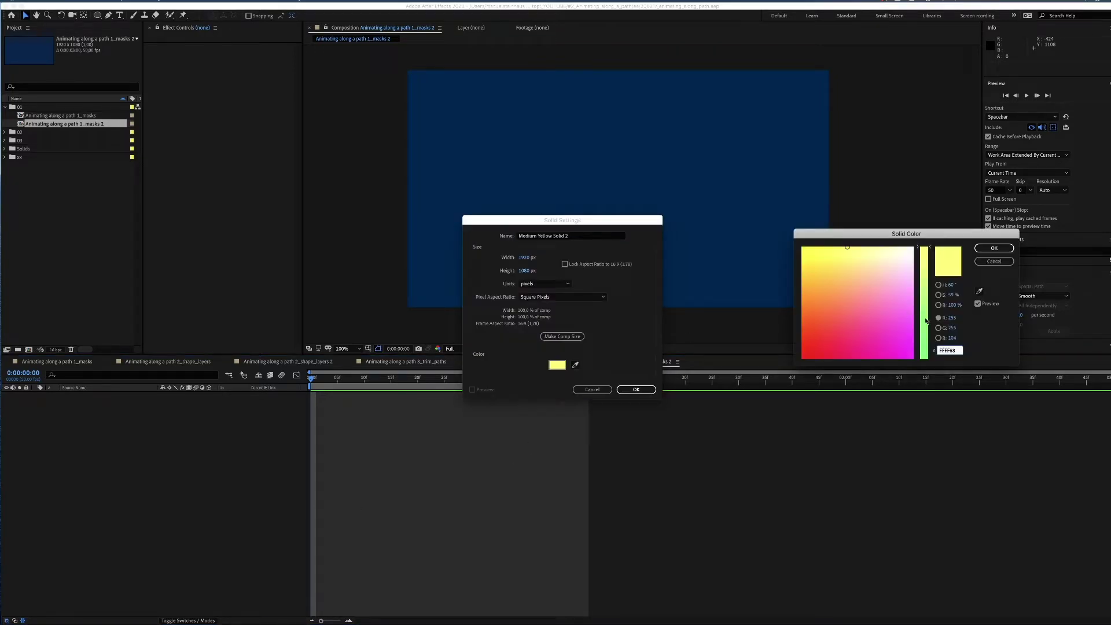
{"action": "left_click_drag", "start_coordinate": [927, 323], "coordinate": [926, 358]}
{"action": "left_click", "coordinate": [991, 249]}
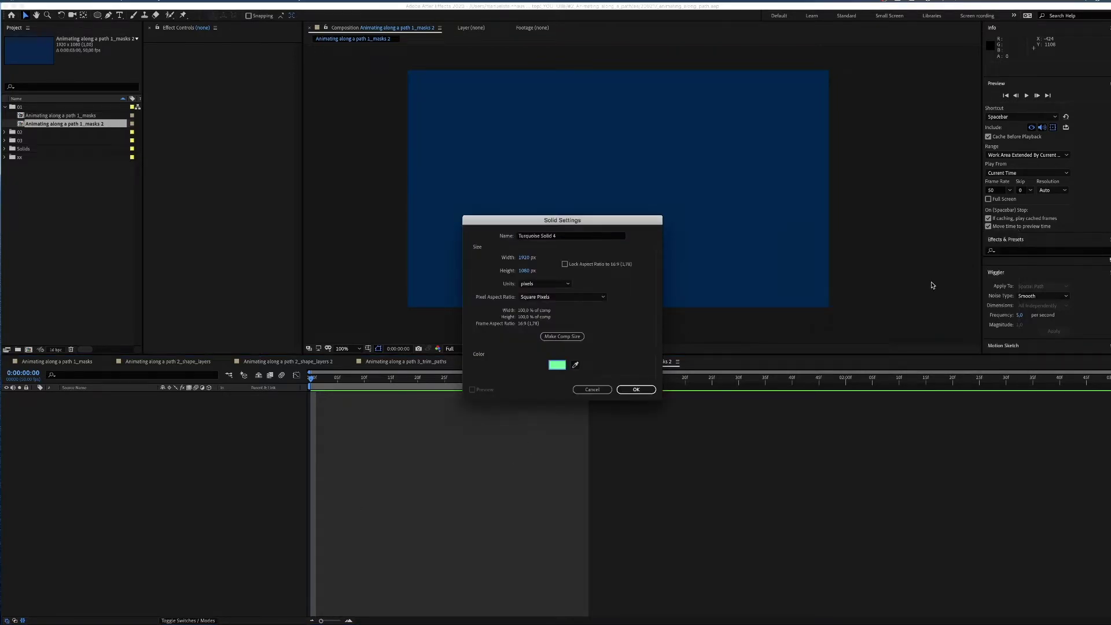
{"action": "left_click", "coordinate": [635, 389]}
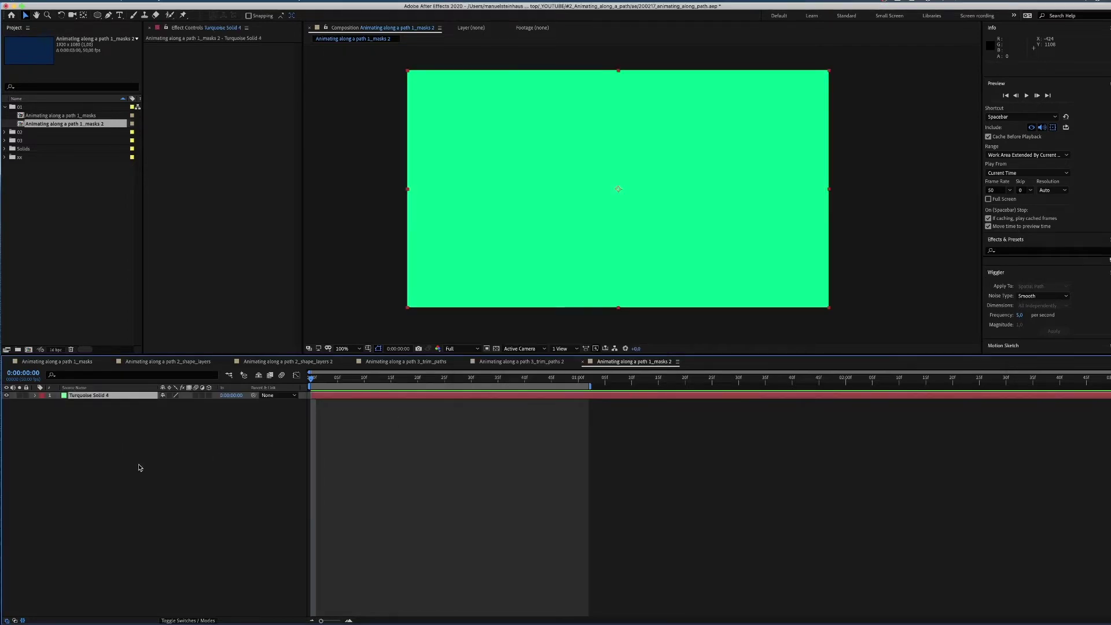
Step: Add a second composition-sized solid layer in light yellow above the turquoise one
{"action": "left_click", "coordinate": [139, 468]}
{"action": "key", "text": "super+y"}
{"action": "left_click", "coordinate": [557, 363]}
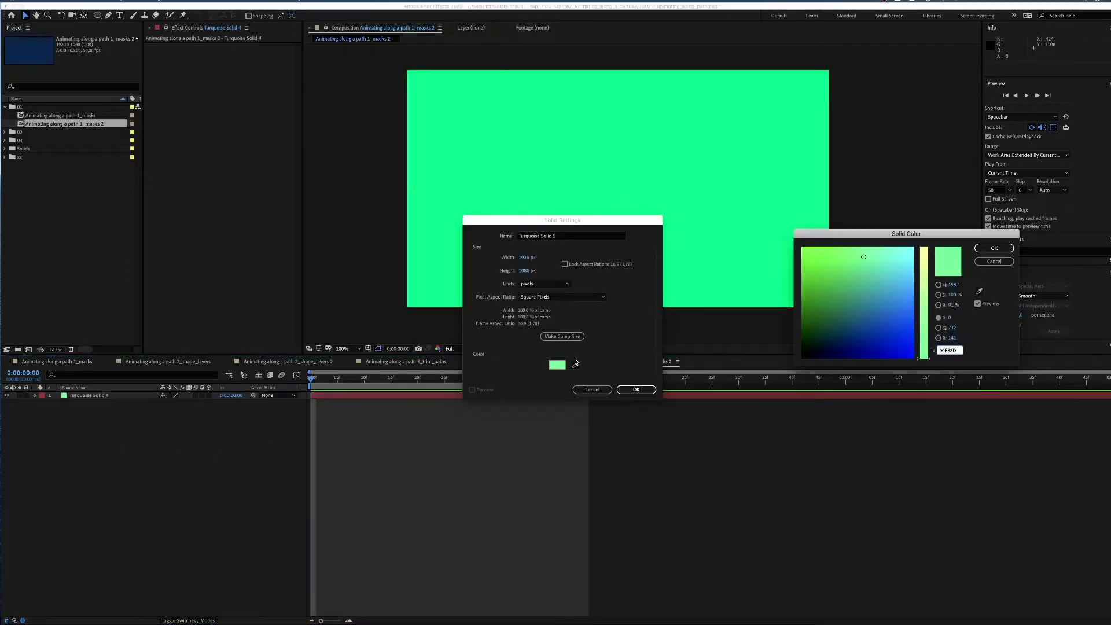
{"action": "type", "text": "FFF285"}
{"action": "key", "text": "Tab"}
{"action": "left_click", "coordinate": [994, 248]}
{"action": "left_click", "coordinate": [634, 390]}
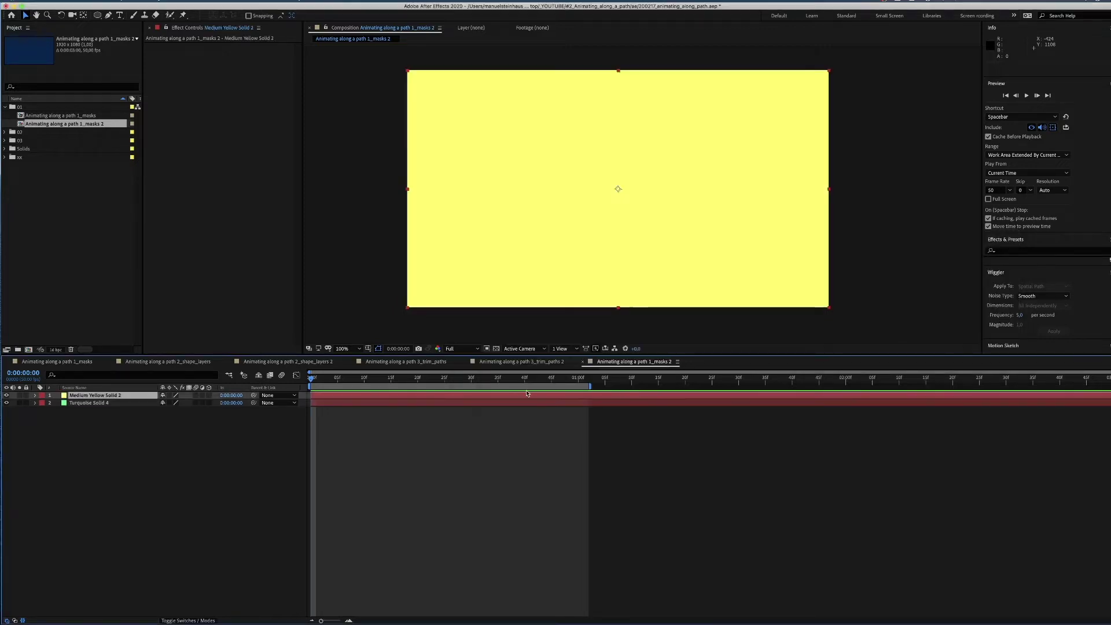
Step: Draw a small circular mask near the centre of the yellow solid with the Ellipse tool
{"action": "left_click", "coordinate": [96, 17]}
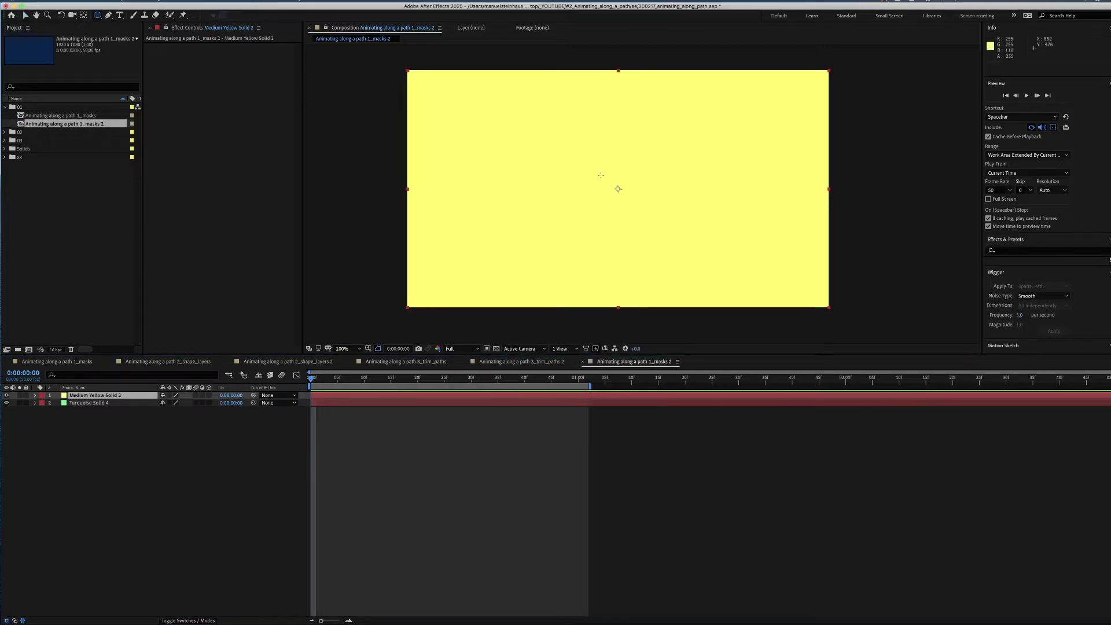
{"action": "left_click_drag", "start_coordinate": [606, 173], "coordinate": [642, 192]}
{"action": "left_click", "coordinate": [79, 471]}
Step: Draw an open S-shaped mask path across the turquoise solid with the Pen tool, starting outside the frame, and adjust its middle point
{"action": "left_click", "coordinate": [89, 427]}
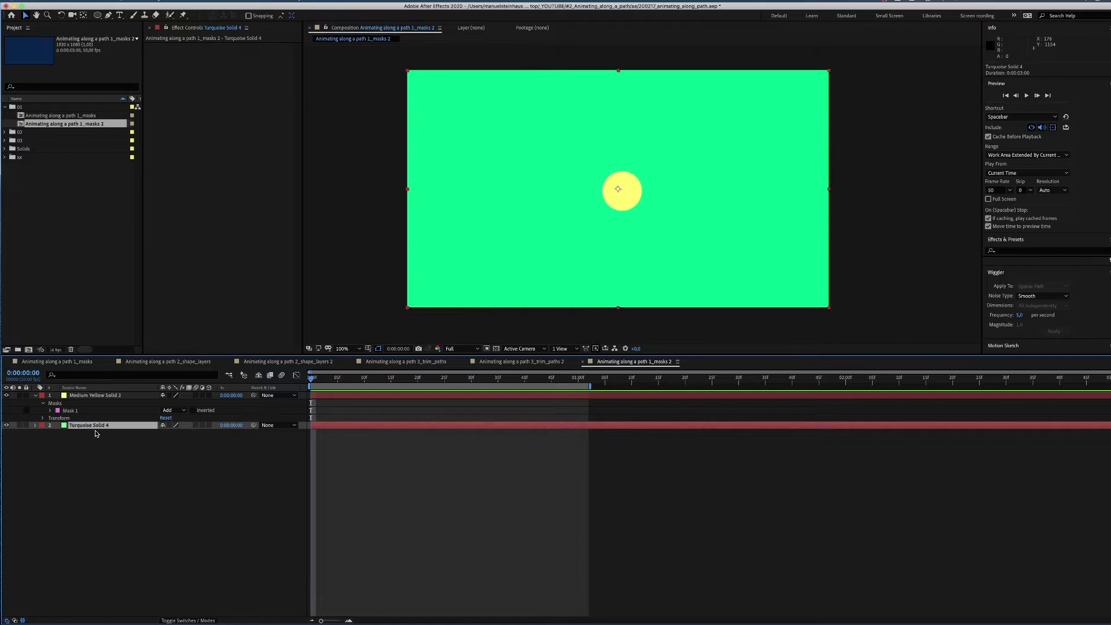
{"action": "key", "text": "g"}
{"action": "left_click", "coordinate": [370, 201]}
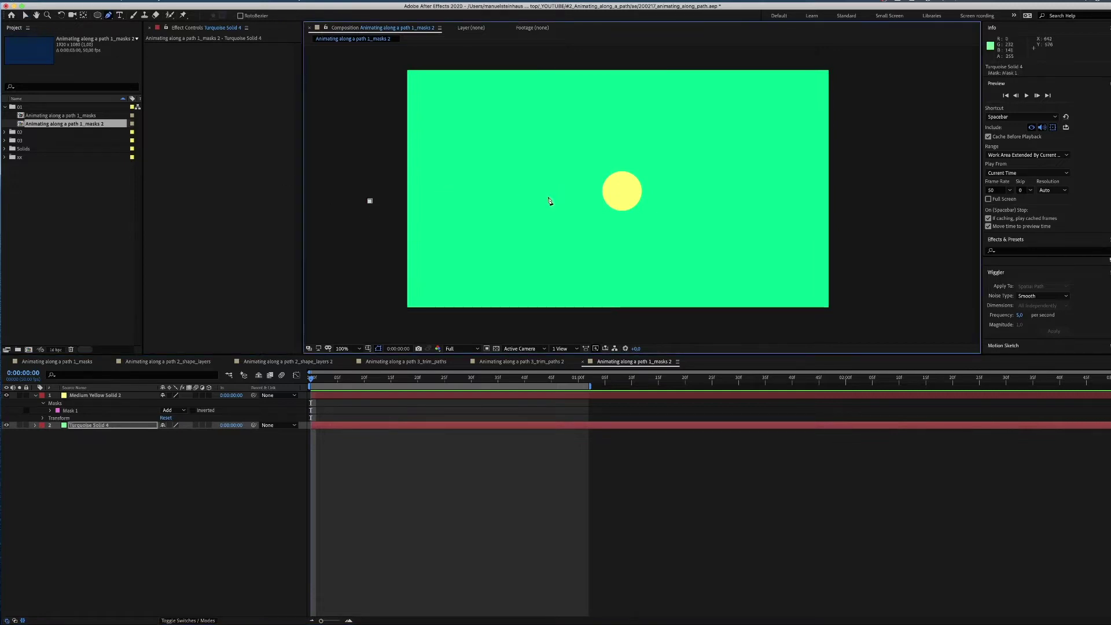
{"action": "left_click_drag", "start_coordinate": [553, 199], "coordinate": [601, 244]}
{"action": "left_click_drag", "start_coordinate": [816, 188], "coordinate": [840, 156]}
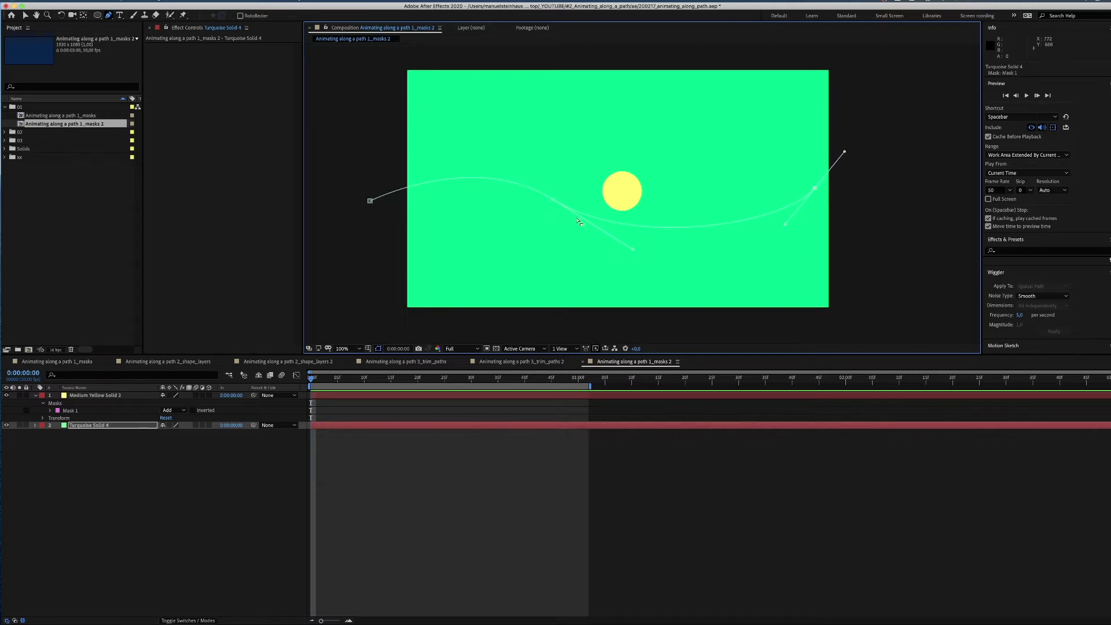
{"action": "left_click_drag", "start_coordinate": [554, 200], "coordinate": [567, 199]}
Step: Copy the turquoise solid's Mask Path into the yellow solid's Position and preview the motion over the full composition length
{"action": "key", "text": "m"}
{"action": "left_click", "coordinate": [80, 395]}
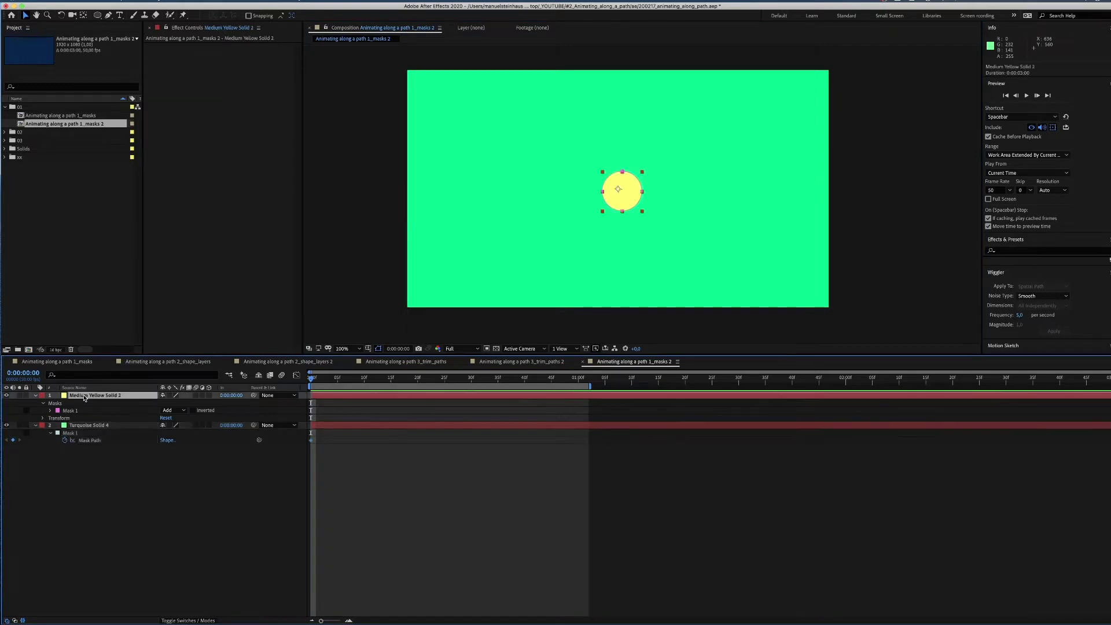
{"action": "left_click", "coordinate": [42, 417]}
{"action": "left_click", "coordinate": [70, 435]}
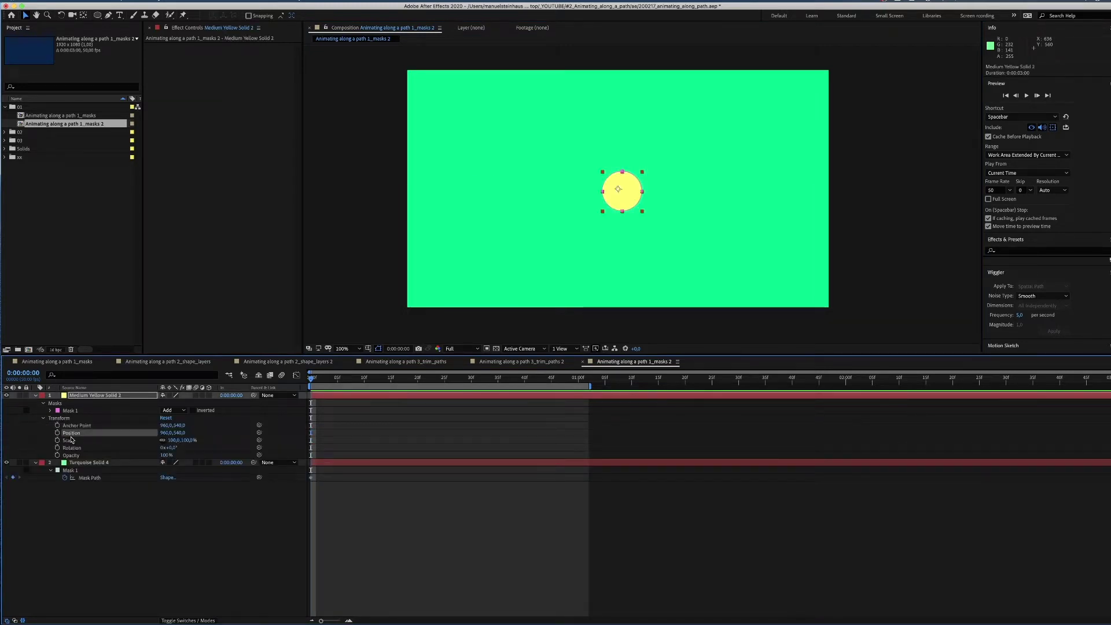
{"action": "key", "text": "super+v"}
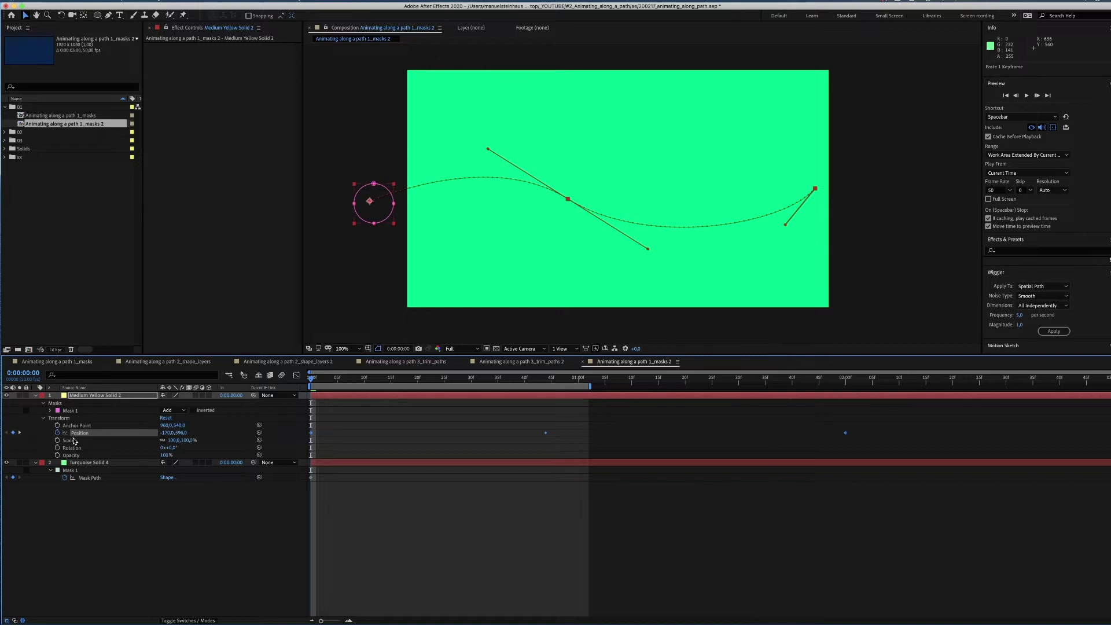
{"action": "double_click", "coordinate": [581, 387]}
{"action": "key", "text": "space"}
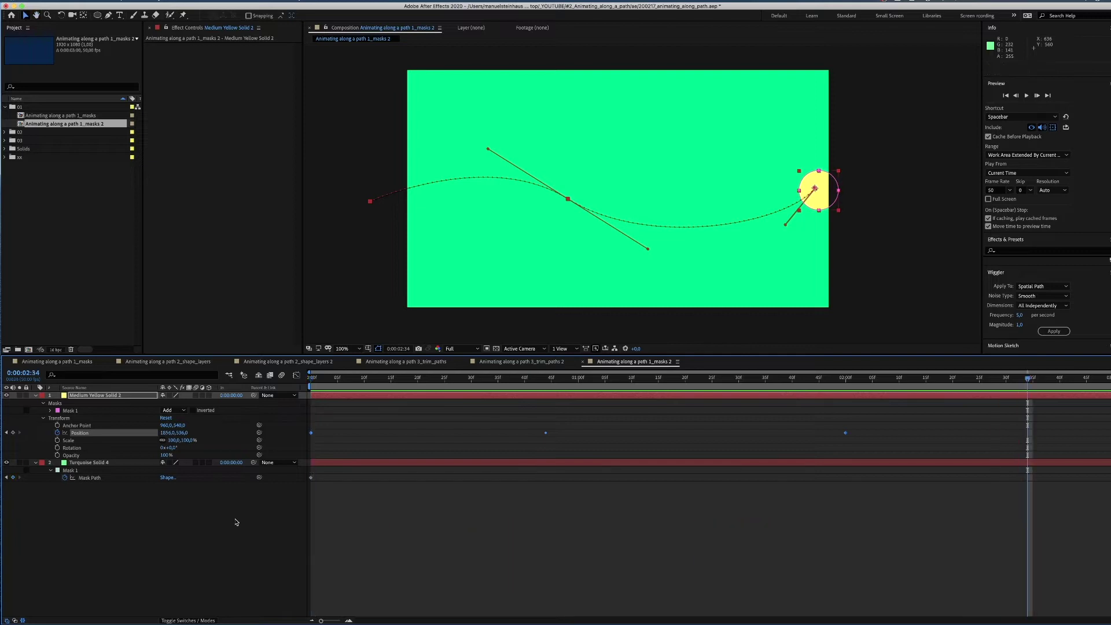
Step: Duplicate the composition "Animating along a path 1_masks 2" and open the copy
{"action": "left_click", "coordinate": [81, 140]}
{"action": "key", "text": "super+d"}
{"action": "double_click", "coordinate": [80, 133]}
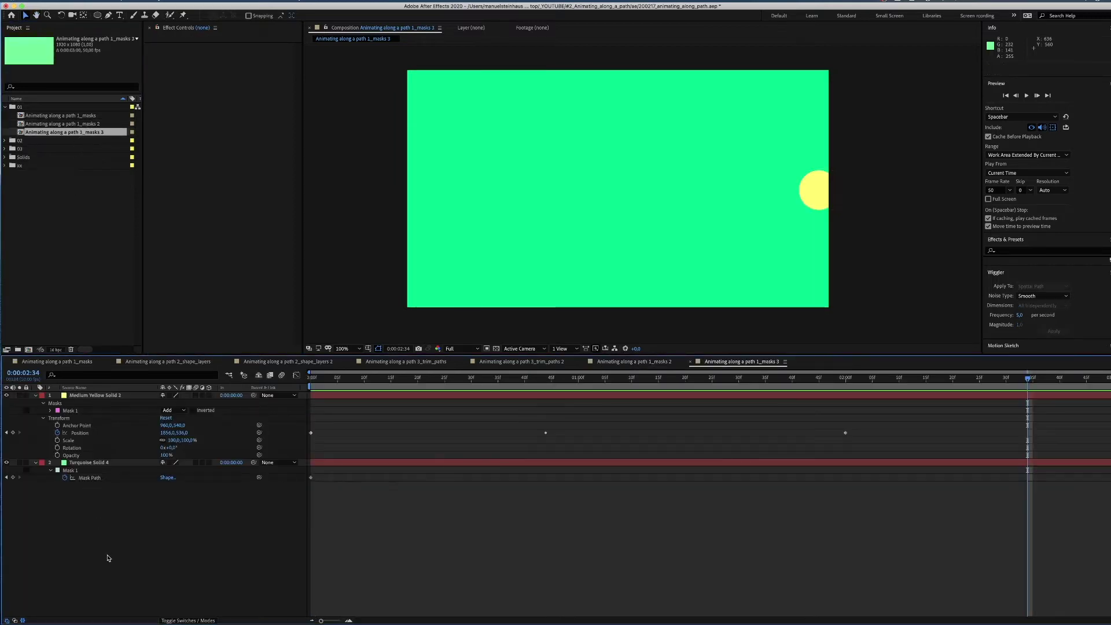
Step: Delete Mask 1 from the turquoise solid in the duplicated composition
{"action": "left_click", "coordinate": [67, 472]}
{"action": "key", "text": "Delete"}
{"action": "key", "text": "Delete"}
Step: Remove the yellow solid's Position animation and move the circle to 960, 540 at the start of the timeline
{"action": "left_click", "coordinate": [57, 433]}
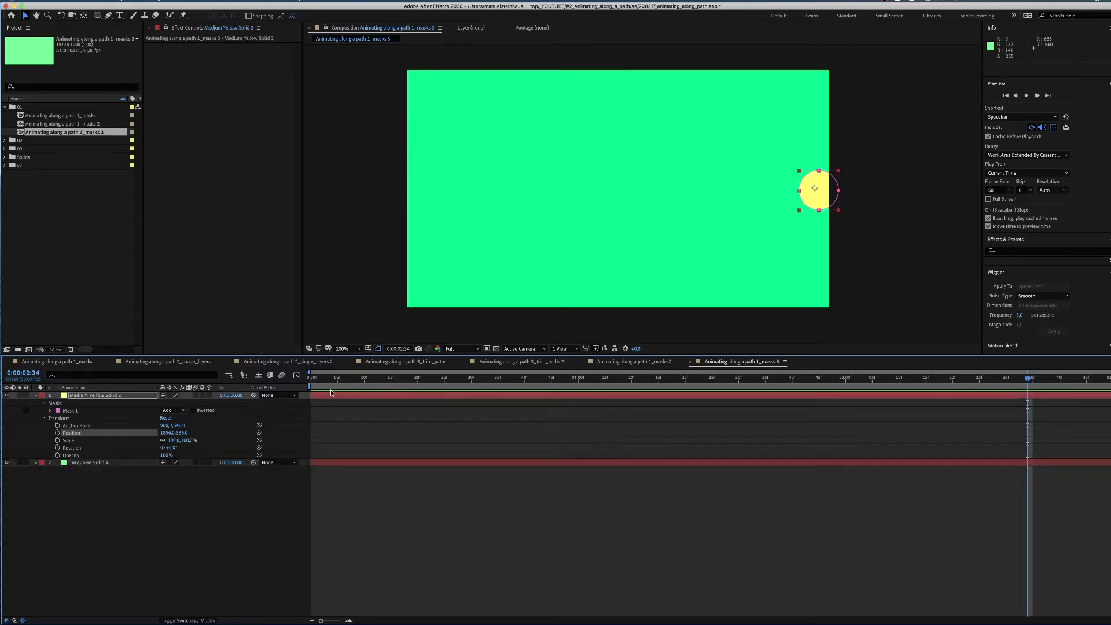
{"action": "key", "text": "Home"}
{"action": "left_click_drag", "start_coordinate": [816, 194], "coordinate": [618, 189]}
Step: Draw a closed wavy hill mask on the turquoise solid with the Pen tool, running beyond both sides and the lower edge of the frame
{"action": "left_click", "coordinate": [90, 493]}
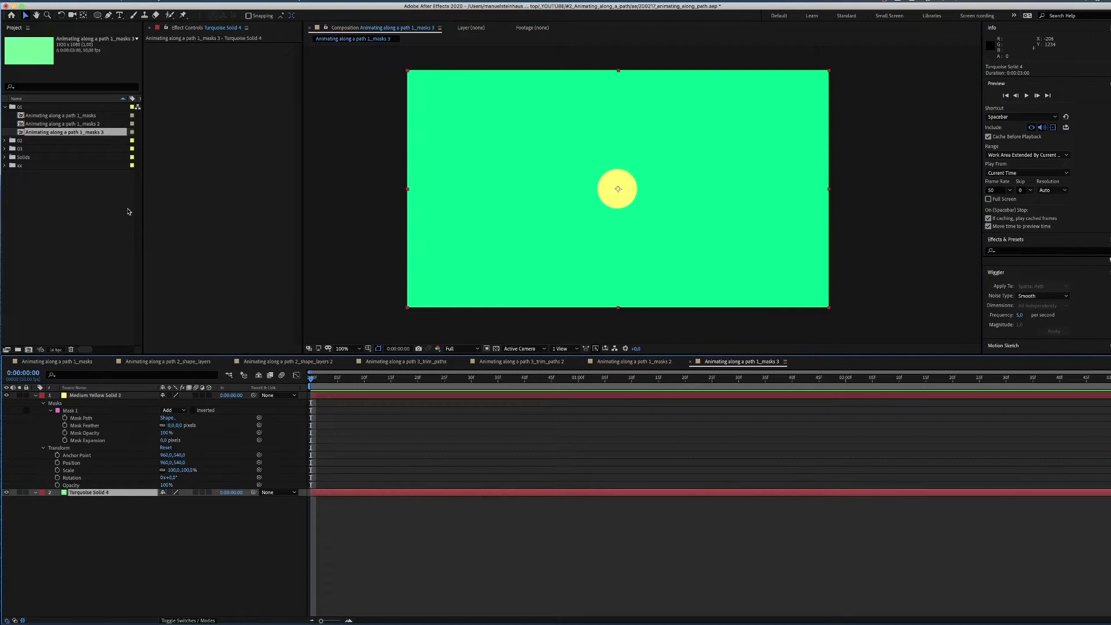
{"action": "left_click", "coordinate": [108, 16]}
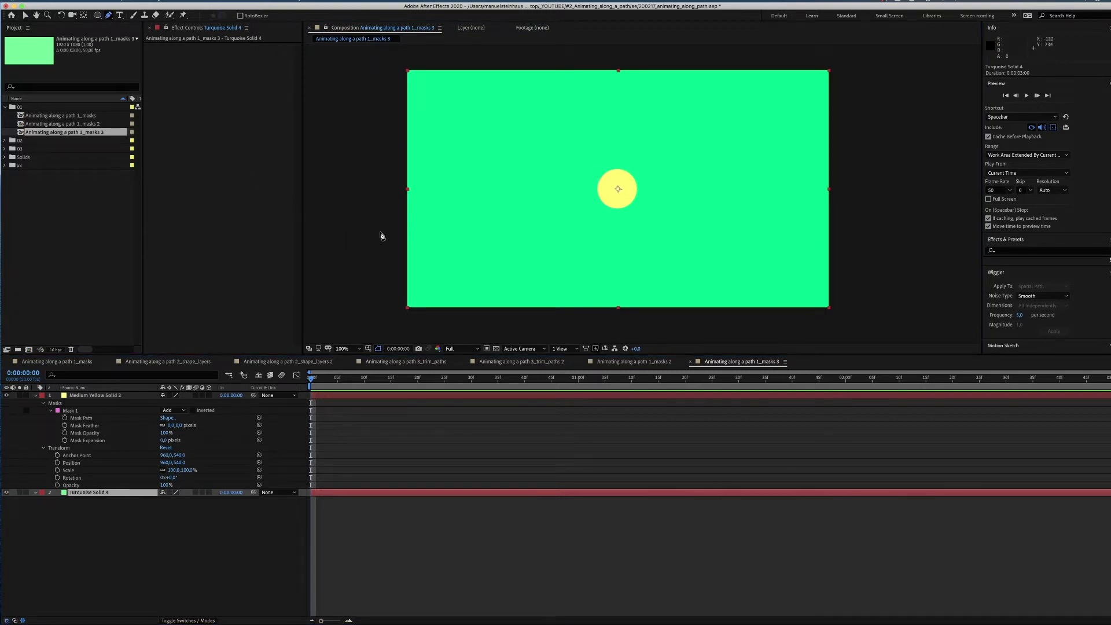
{"action": "left_click_drag", "start_coordinate": [372, 200], "coordinate": [389, 202]}
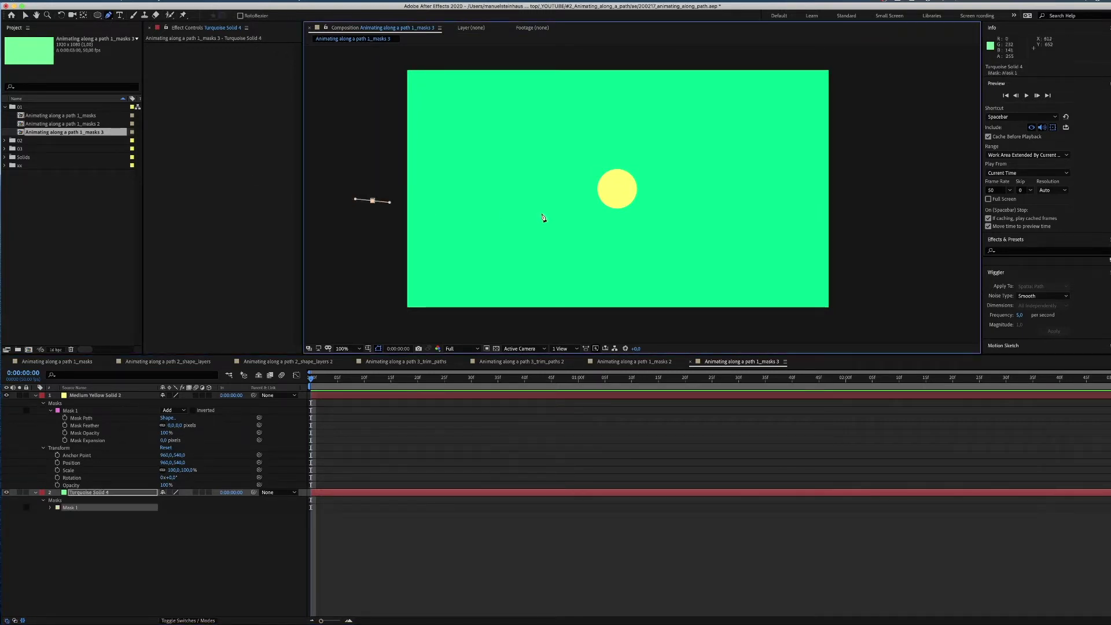
{"action": "left_click_drag", "start_coordinate": [544, 215], "coordinate": [625, 261]}
{"action": "left_click_drag", "start_coordinate": [763, 226], "coordinate": [787, 206]}
{"action": "left_click", "coordinate": [867, 192]}
{"action": "left_click", "coordinate": [869, 335]}
{"action": "left_click", "coordinate": [365, 331]}
{"action": "left_click", "coordinate": [372, 201]}
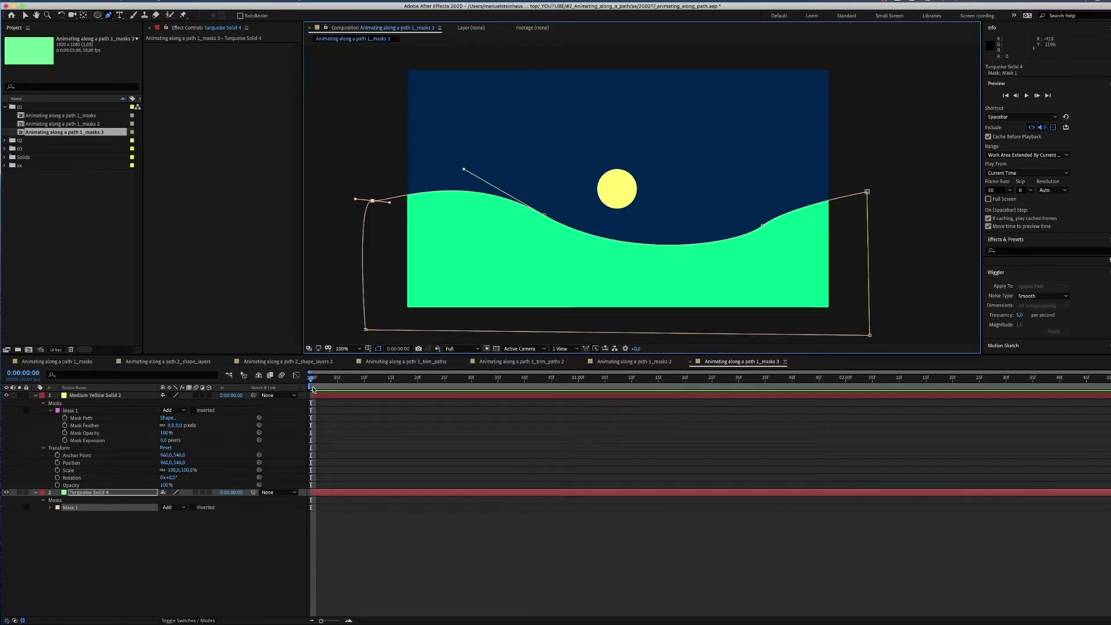
Step: Refine the hill mask's curve by moving its middle and right upper points and adjusting the left point's handle
{"action": "left_click", "coordinate": [69, 508]}
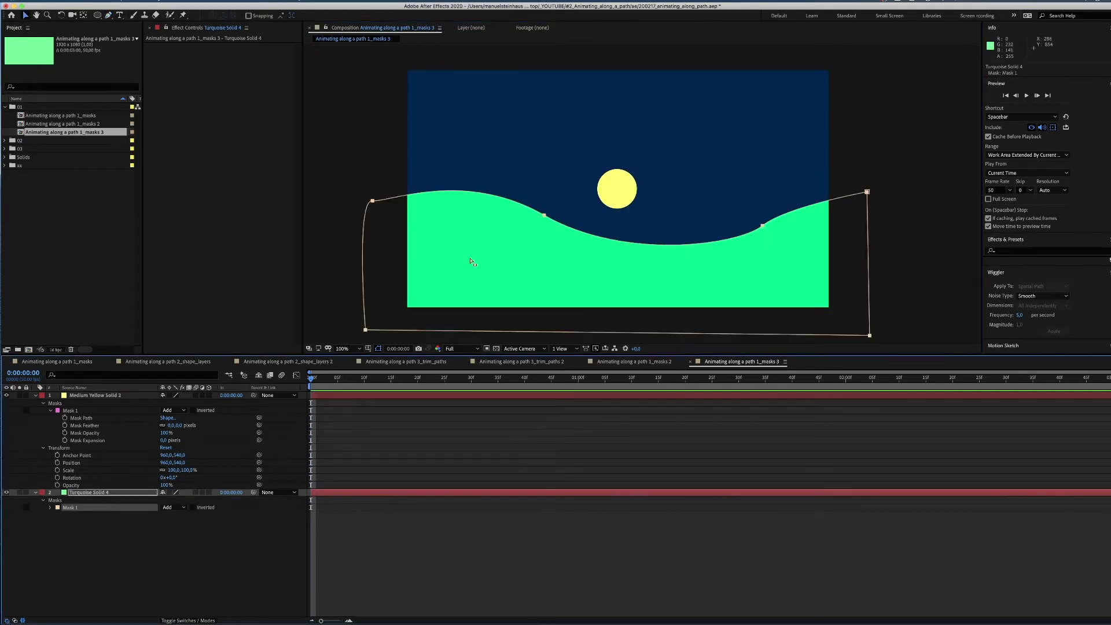
{"action": "mouse_move", "coordinate": [553, 198]}
{"action": "left_mouse_down"}
{"action": "mouse_move", "coordinate": [530, 232]}
{"action": "mouse_move", "coordinate": [547, 205]}
{"action": "left_mouse_up"}
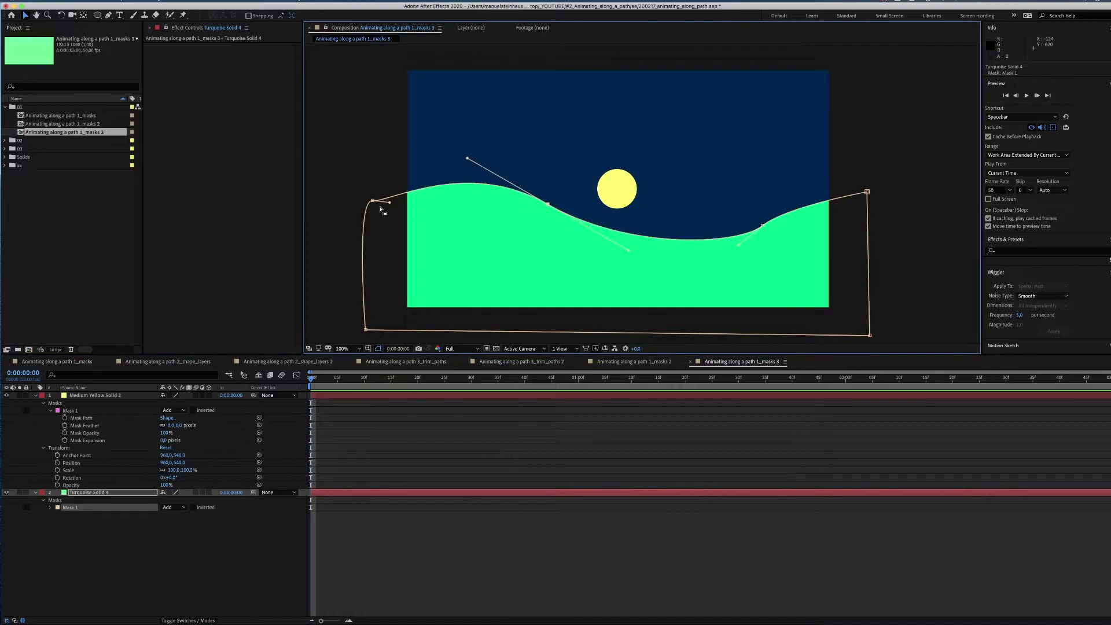
{"action": "left_click_drag", "start_coordinate": [390, 202], "coordinate": [400, 188]}
{"action": "left_click", "coordinate": [763, 226]}
{"action": "left_click_drag", "start_coordinate": [763, 225], "coordinate": [841, 197]}
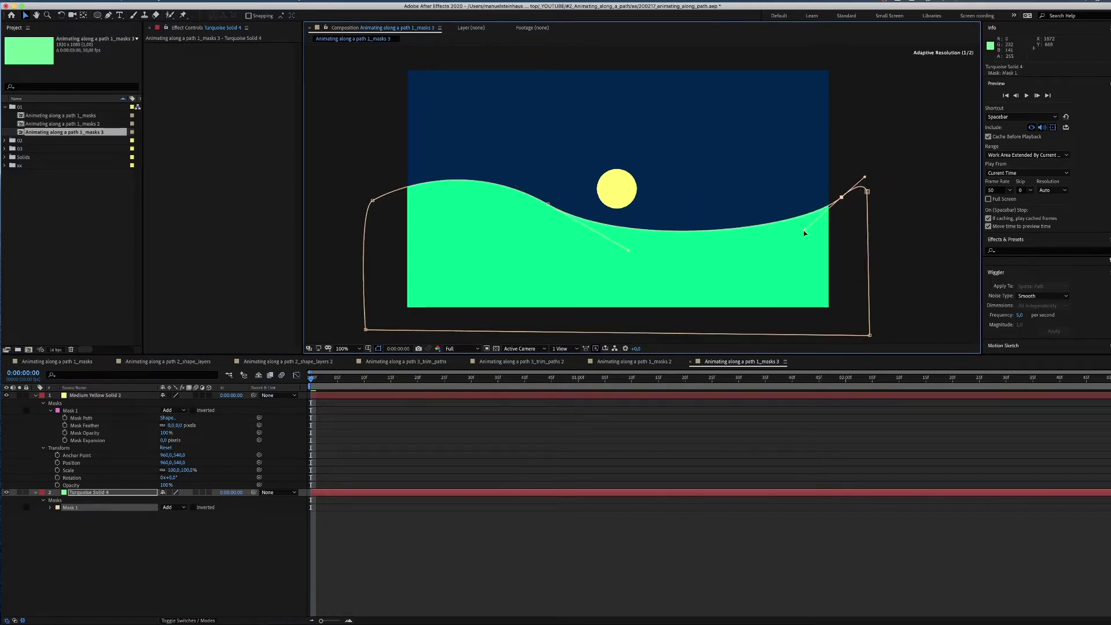
{"action": "left_click_drag", "start_coordinate": [549, 204], "coordinate": [582, 205]}
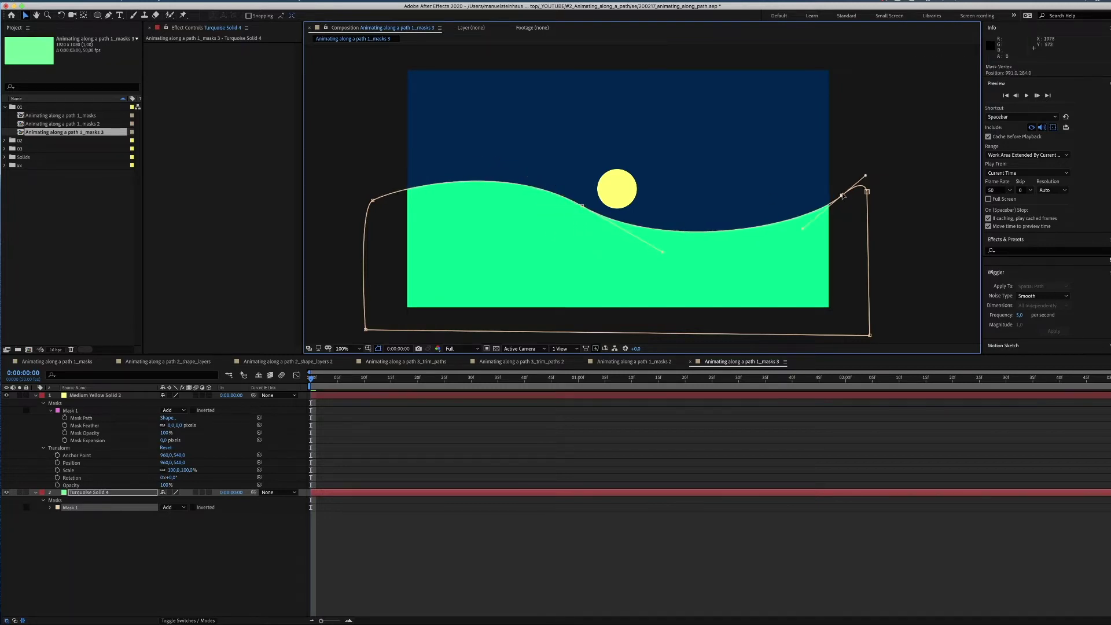
{"action": "left_click_drag", "start_coordinate": [840, 199], "coordinate": [843, 190]}
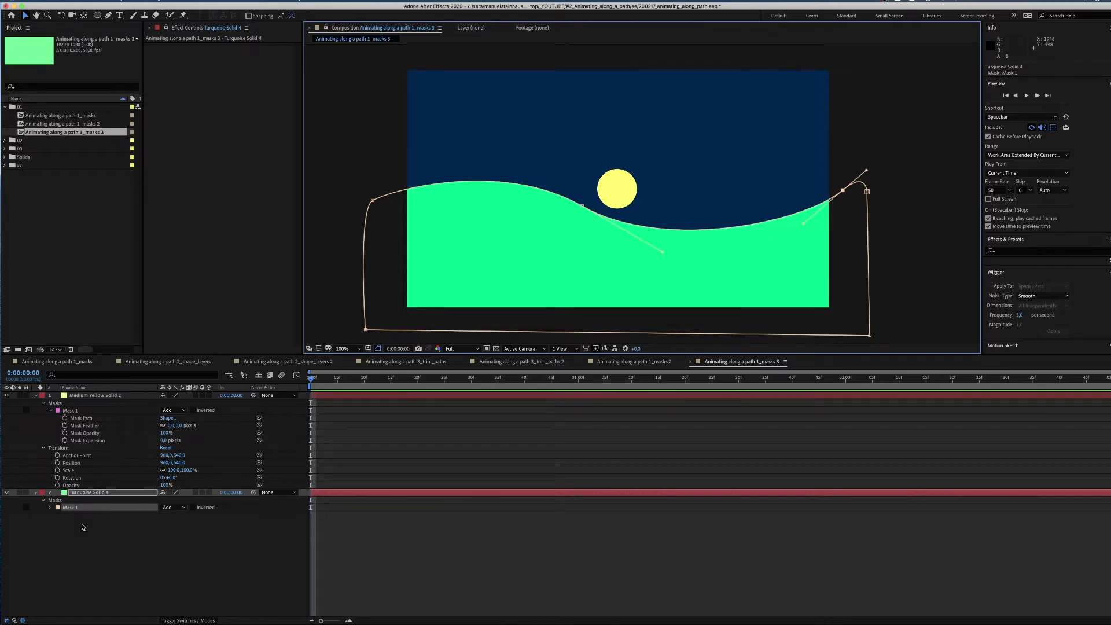
Step: Enable Mask Path keyframing on the turquoise solid, paste the path into the yellow solid's Position, and scrub to 0:00:00:07
{"action": "left_click", "coordinate": [49, 508]}
{"action": "left_click", "coordinate": [64, 516]}
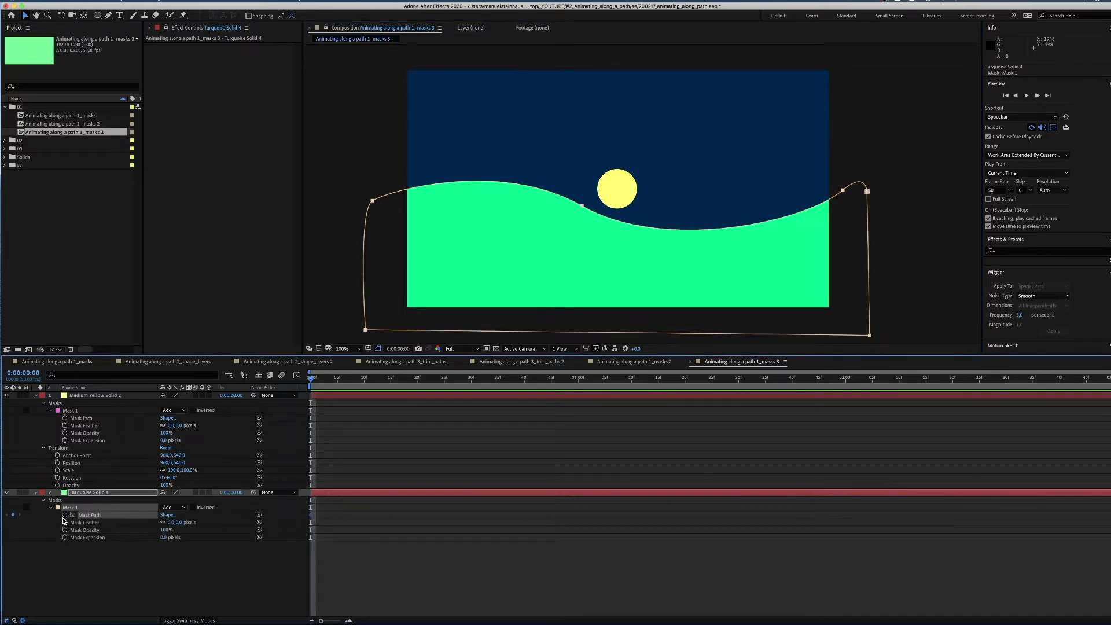
{"action": "left_click", "coordinate": [78, 464]}
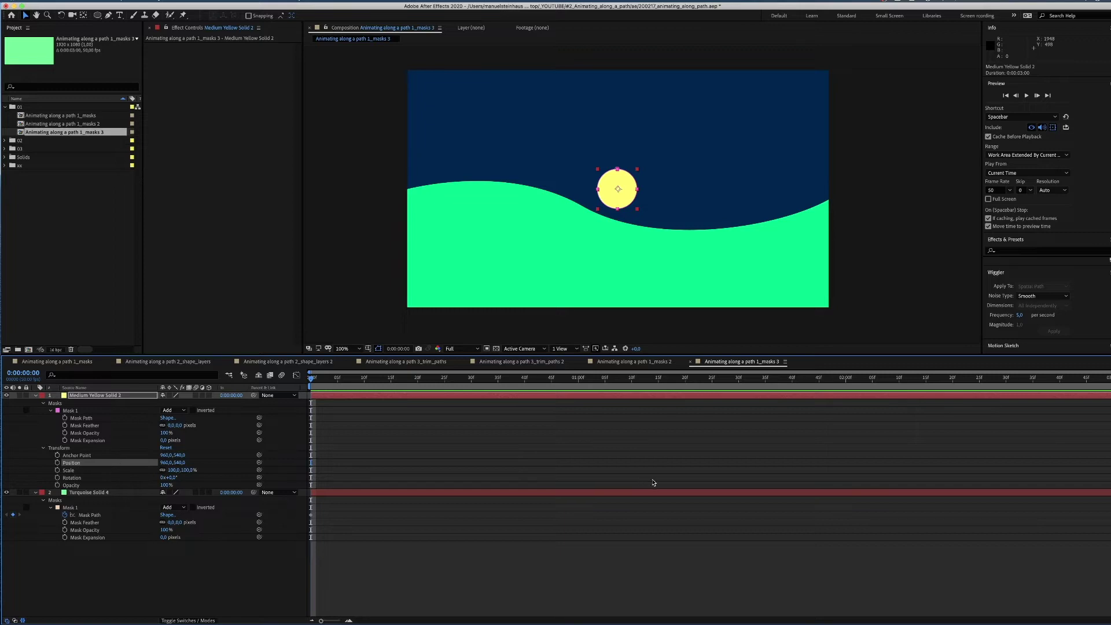
{"action": "key", "text": "super+v"}
{"action": "left_click", "coordinate": [846, 379]}
{"action": "left_click_drag", "start_coordinate": [843, 382], "coordinate": [349, 425]}
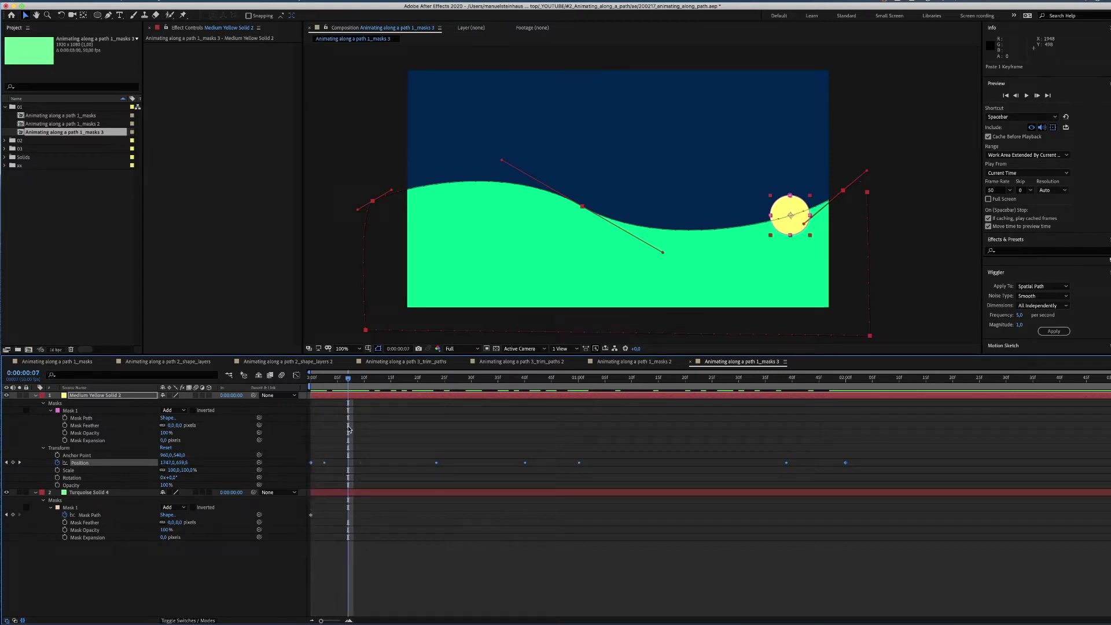
Step: Add Position keyframes at 0:00:00:07 and 0:00:00:33, and delete the keyframes before and after that range
{"action": "left_click", "coordinate": [13, 463]}
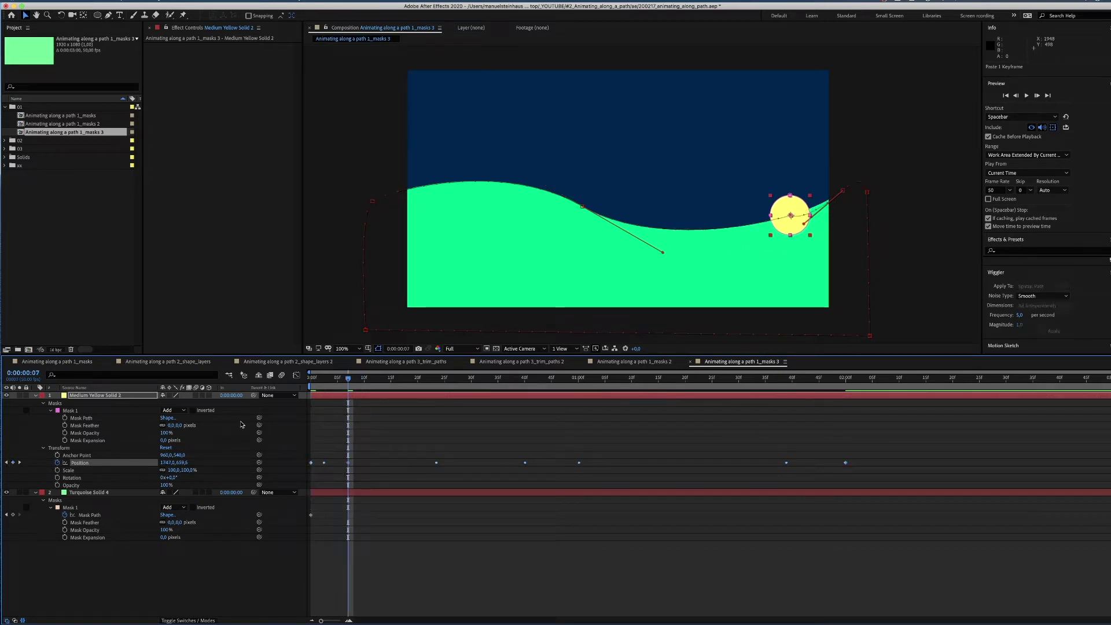
{"action": "left_click_drag", "start_coordinate": [349, 380], "coordinate": [490, 389]}
{"action": "left_click", "coordinate": [13, 465]}
{"action": "left_click_drag", "start_coordinate": [519, 442], "coordinate": [554, 488]}
{"action": "key", "text": "Delete"}
{"action": "left_click_drag", "start_coordinate": [332, 450], "coordinate": [306, 476]}
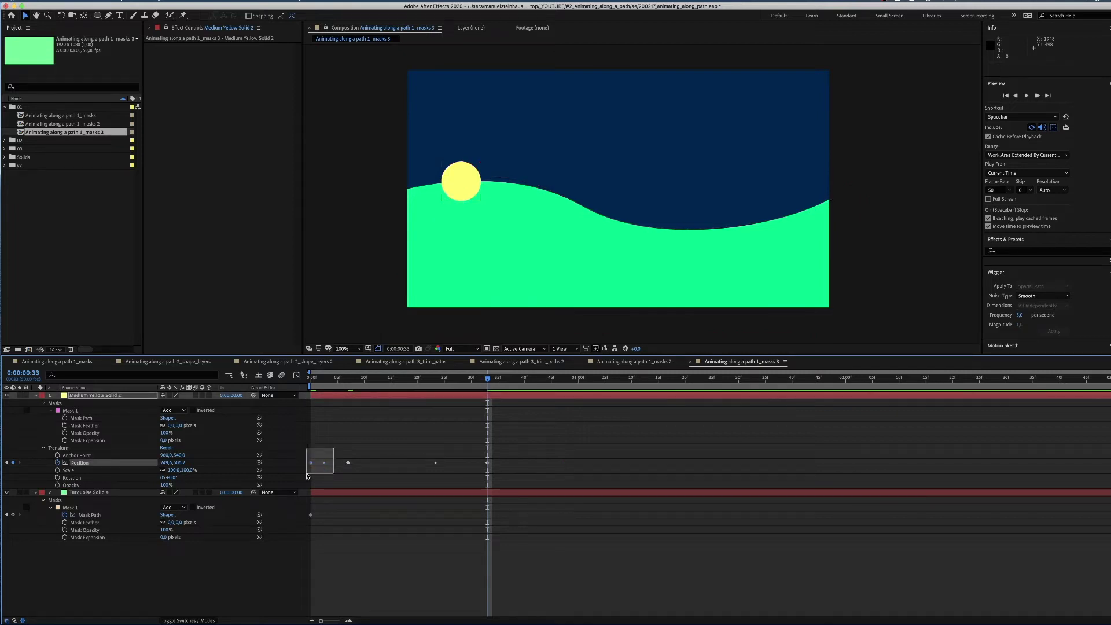
{"action": "key", "text": "Delete"}
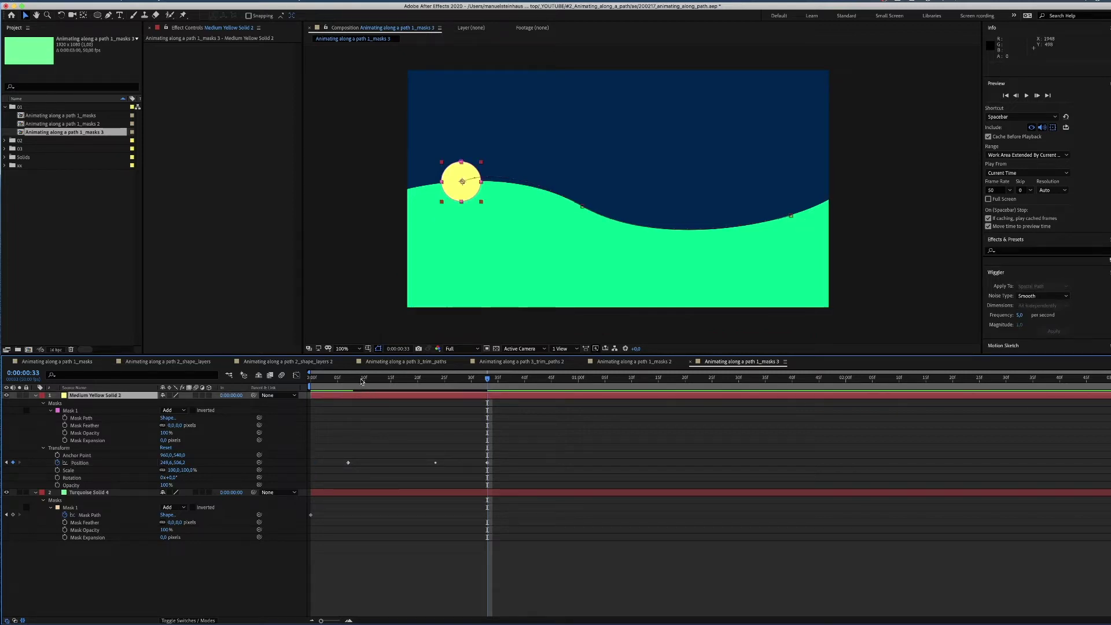
Step: Move the first Position keyframe to 0:00:00:00 and the last to 0:00:01:00, with the work area ending at 0:00:01:00
{"action": "left_click_drag", "start_coordinate": [361, 380], "coordinate": [259, 397]}
{"action": "left_click_drag", "start_coordinate": [349, 463], "coordinate": [311, 463]}
{"action": "left_click", "coordinate": [540, 380]}
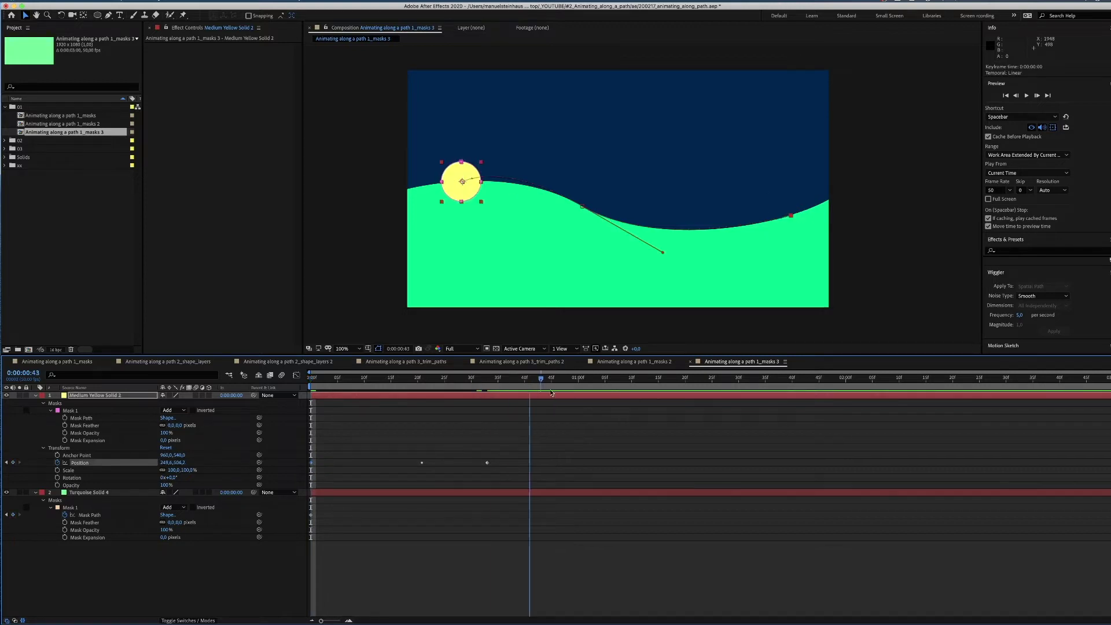
{"action": "left_click_drag", "start_coordinate": [553, 393], "coordinate": [579, 394]}
{"action": "key", "text": "n"}
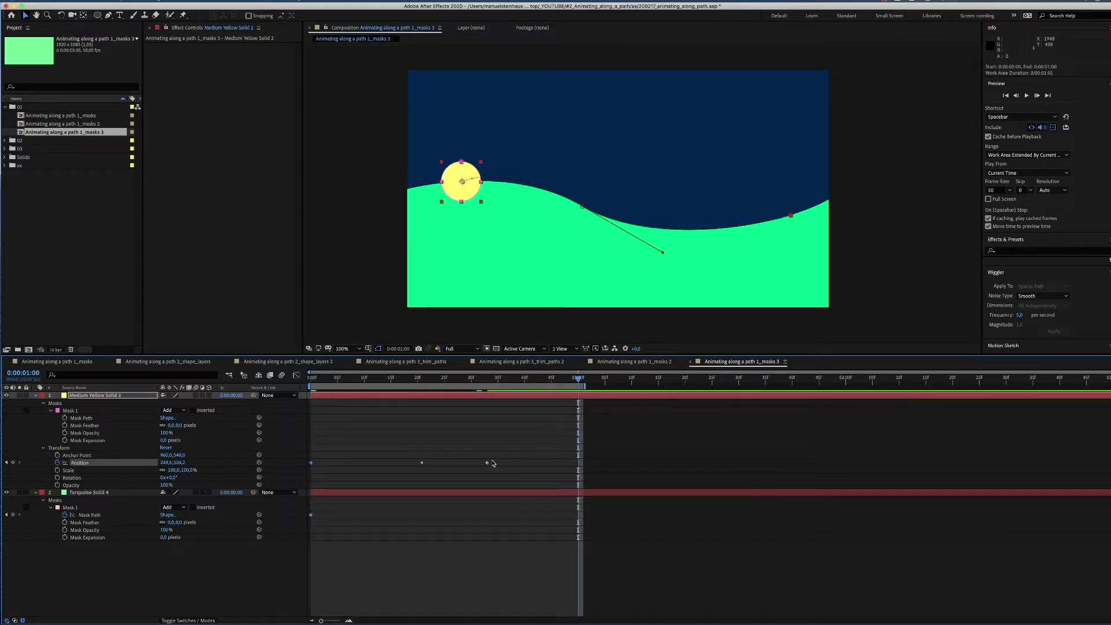
{"action": "left_click_drag", "start_coordinate": [490, 463], "coordinate": [577, 468]}
Step: Reshape the motion path's handle at the circle's final position with the Convert Vertex tool to follow the hill
{"action": "left_click", "coordinate": [108, 15]}
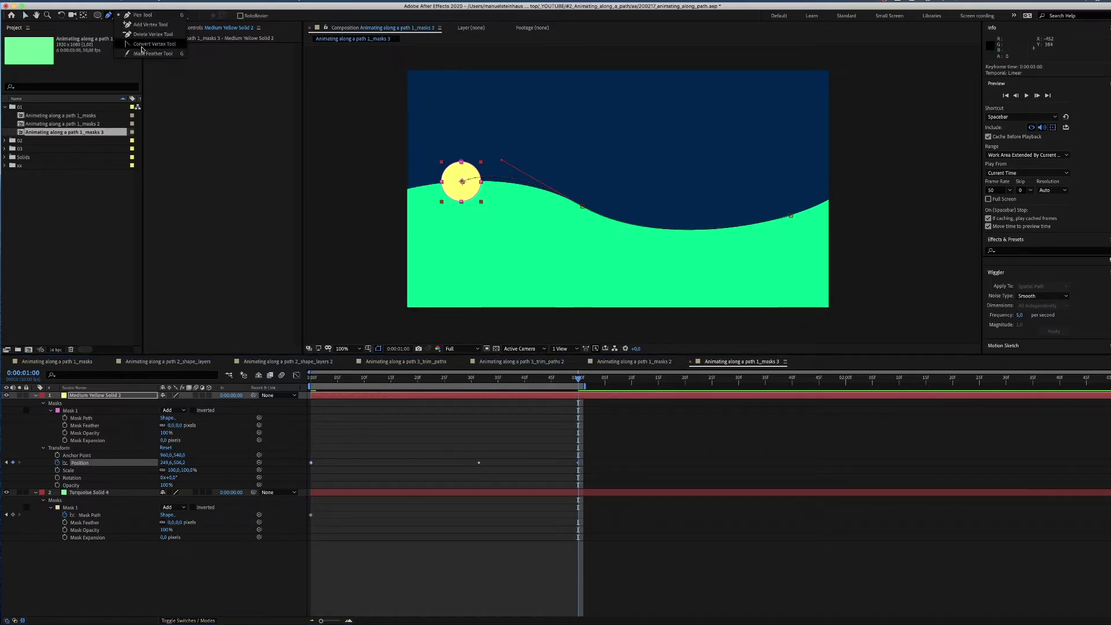
{"action": "left_click", "coordinate": [142, 45]}
{"action": "left_click_drag", "start_coordinate": [463, 182], "coordinate": [501, 165]}
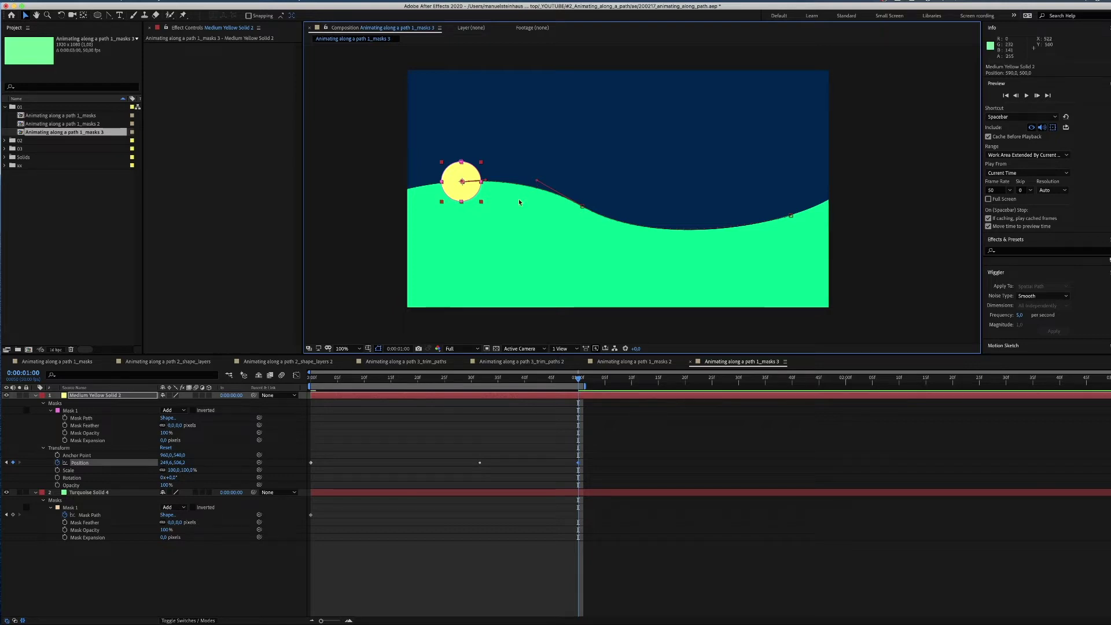
Step: Apply keyframe easing to the yellow solid's last Position keyframe at 0:00:01:00
{"action": "left_click_drag", "start_coordinate": [596, 457], "coordinate": [566, 470]}
{"action": "right_click", "coordinate": [579, 463]}
{"action": "mouse_move", "coordinate": [667, 565]}
{"action": "left_click", "coordinate": [720, 574]}
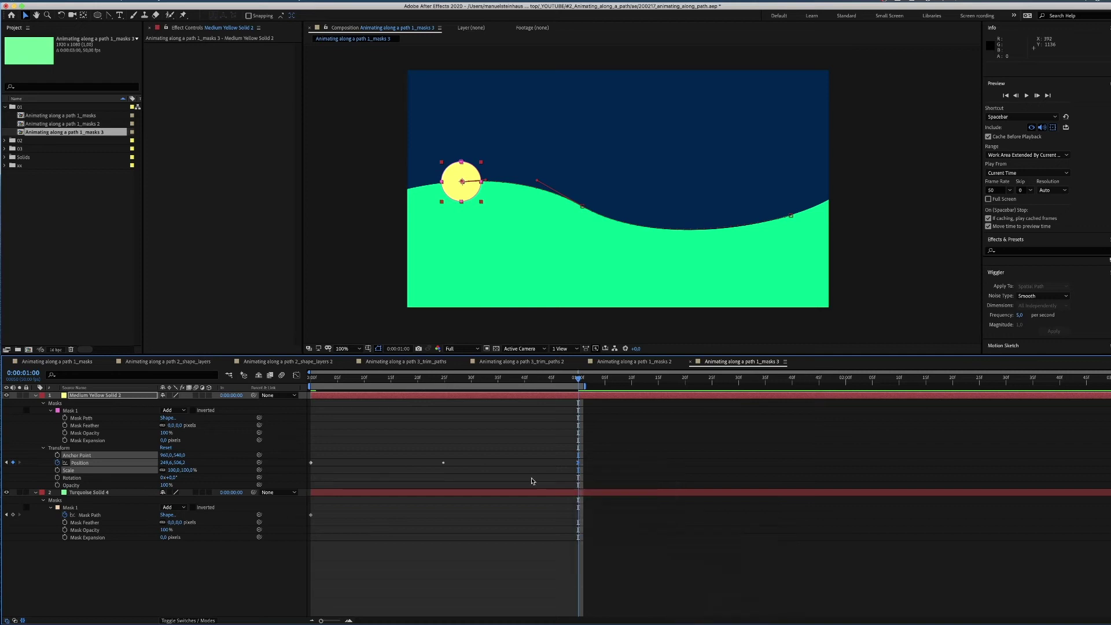
Step: Reshape the Position speed graph of the yellow solid to start at zero speed and ease longer into its last keyframe
{"action": "left_click", "coordinate": [296, 376]}
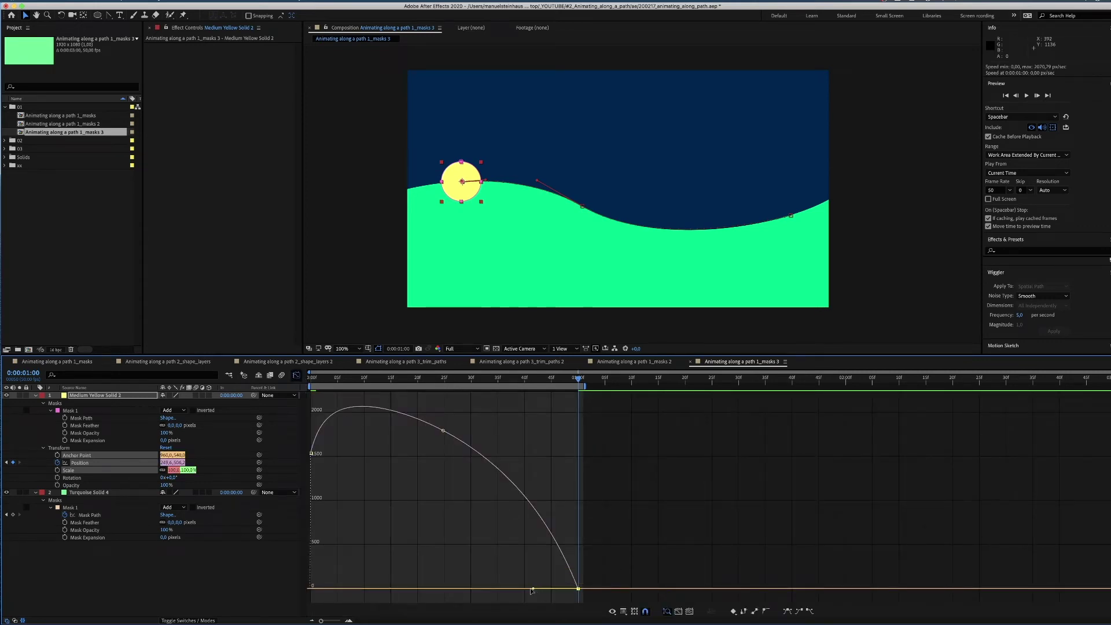
{"action": "left_click_drag", "start_coordinate": [533, 592], "coordinate": [489, 589]}
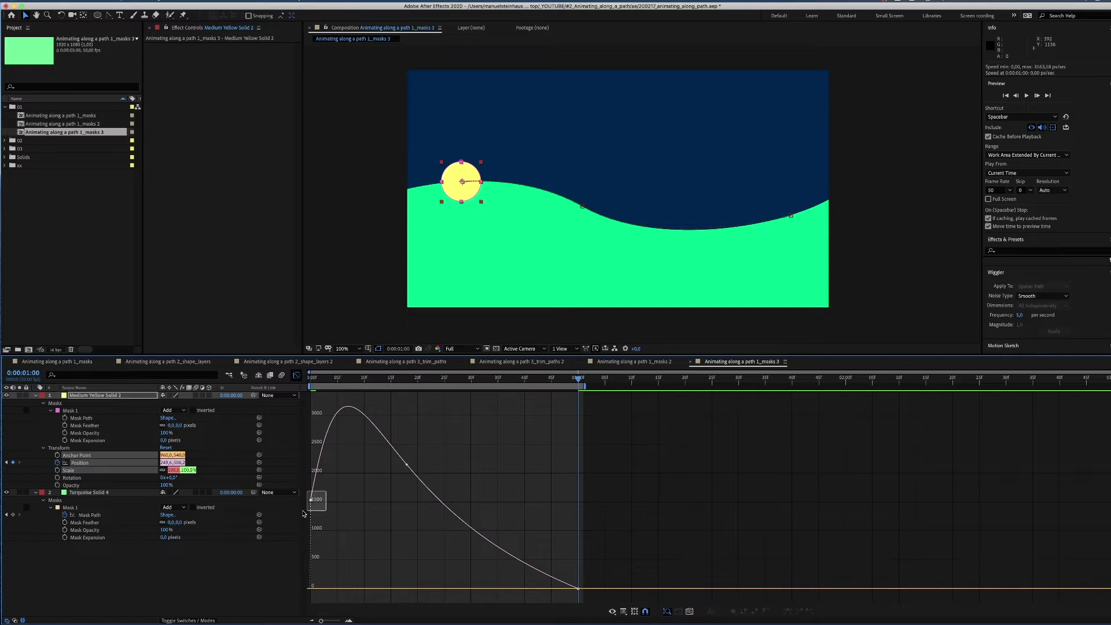
{"action": "left_click_drag", "start_coordinate": [316, 499], "coordinate": [360, 589]}
{"action": "key", "text": "space"}
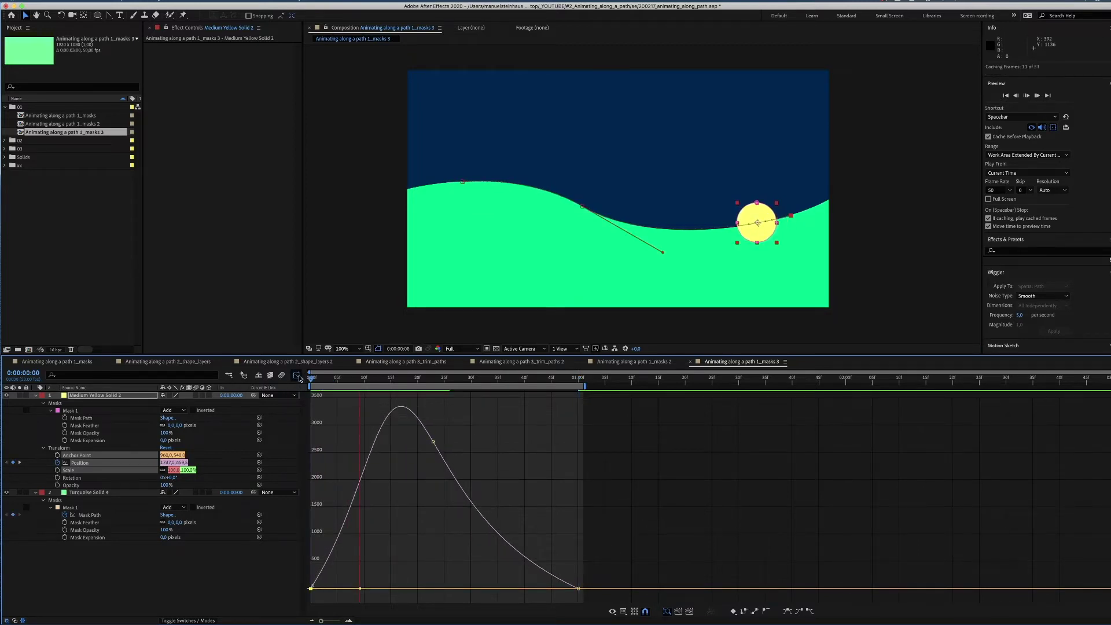
{"action": "key", "text": "space"}
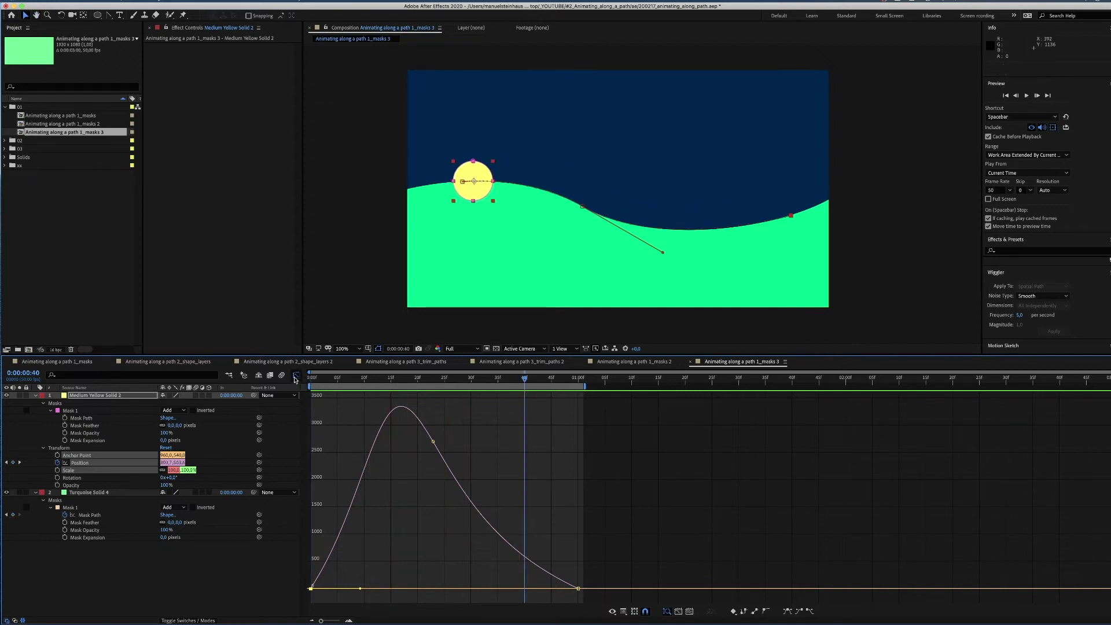
Step: Time-reverse all Position keyframes of the yellow solid and preview the animation from the start
{"action": "left_click", "coordinate": [297, 375]}
{"action": "left_click_drag", "start_coordinate": [618, 450], "coordinate": [306, 480]}
{"action": "right_click", "coordinate": [311, 463]}
{"action": "mouse_move", "coordinate": [359, 564]}
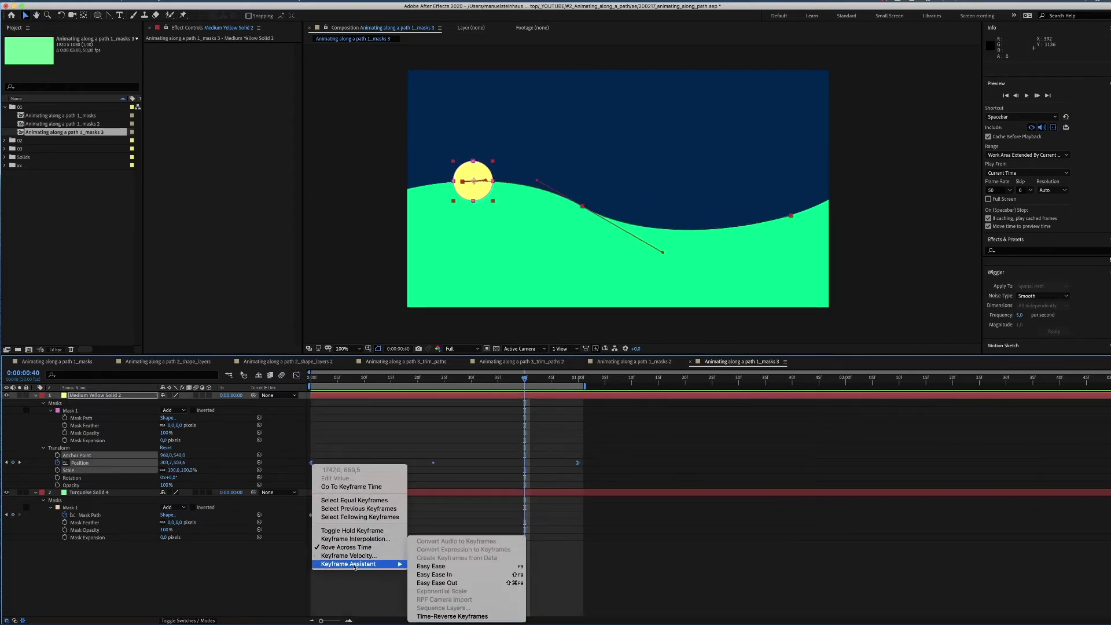
{"action": "left_click", "coordinate": [446, 616]}
{"action": "left_click_drag", "start_coordinate": [327, 379], "coordinate": [305, 383]}
{"action": "key", "text": "space"}
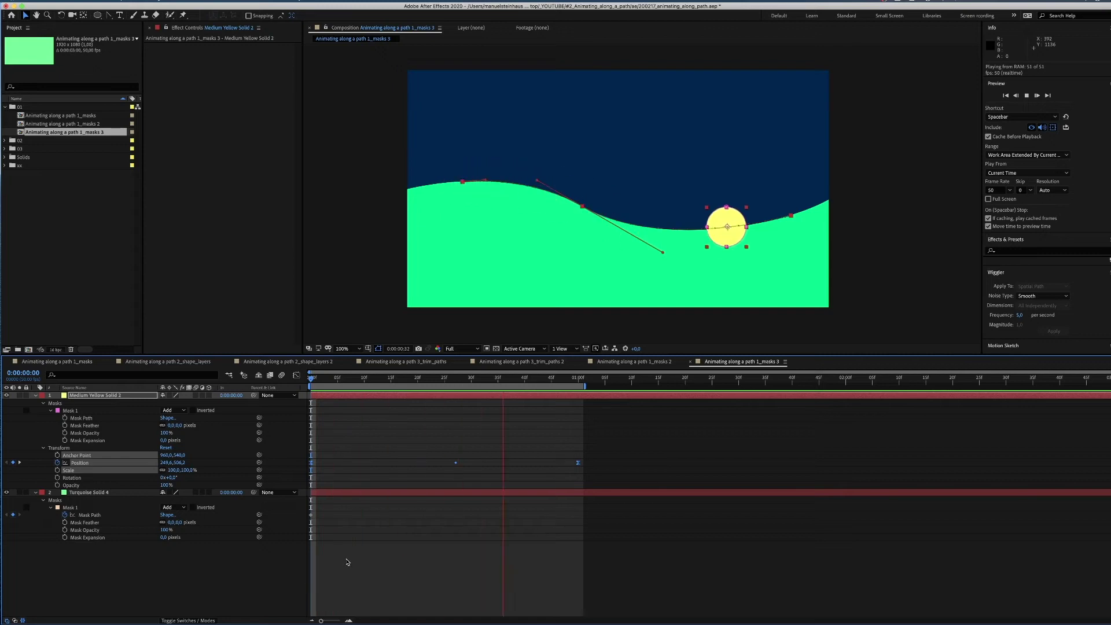
{"action": "key", "text": "space"}
Step: Duplicate Mask 1 of Turquoise Solid 4 and set the copy to Subtract with a Mask Expansion of -13 pixels
{"action": "left_click", "coordinate": [85, 574]}
{"action": "left_click", "coordinate": [71, 508]}
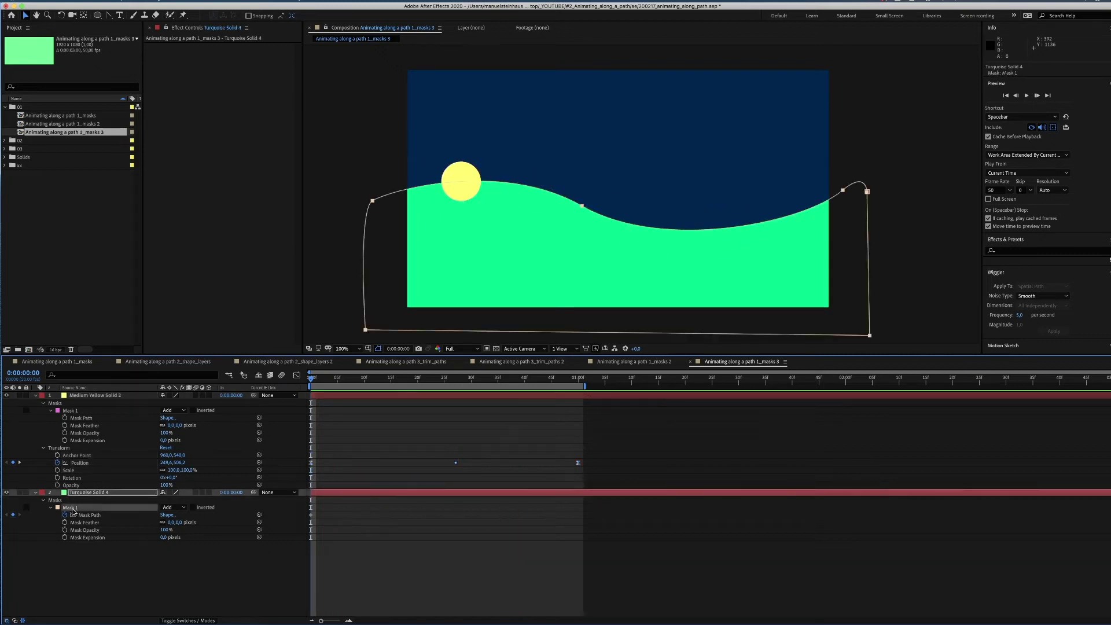
{"action": "key", "text": "super+d"}
{"action": "left_click", "coordinate": [50, 545]}
{"action": "left_click", "coordinate": [171, 544]}
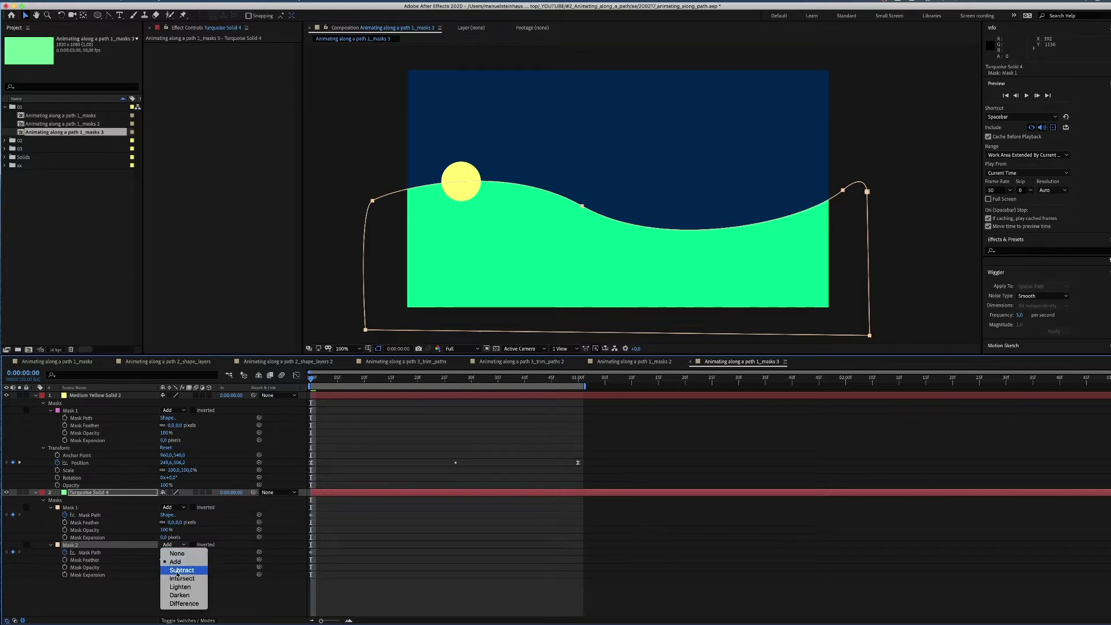
{"action": "left_click", "coordinate": [177, 571]}
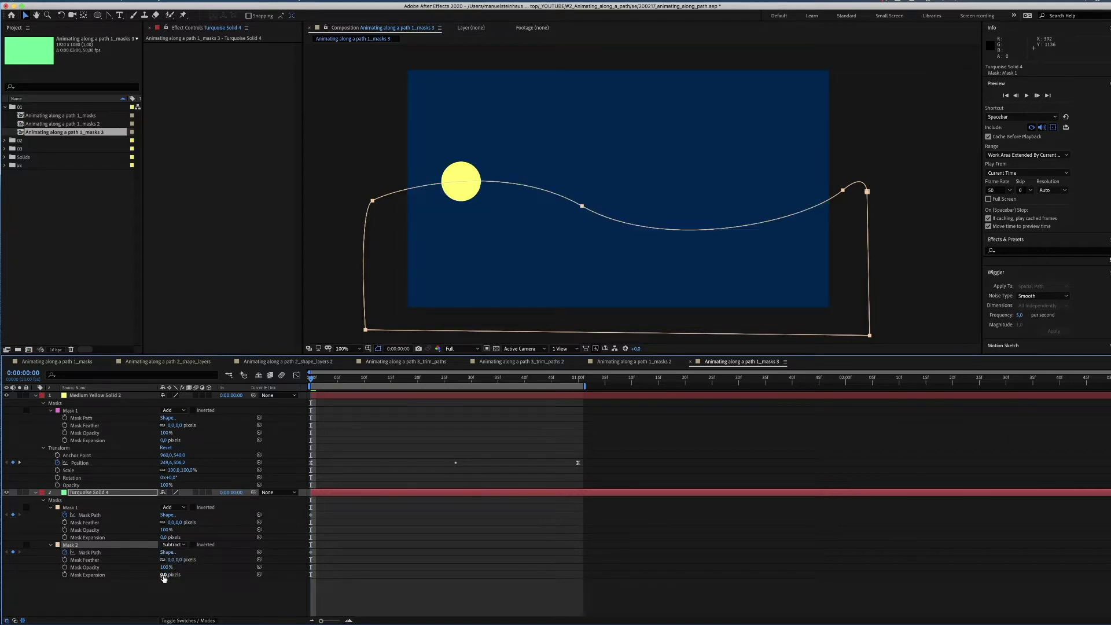
{"action": "left_click_drag", "start_coordinate": [164, 577], "coordinate": [158, 576]}
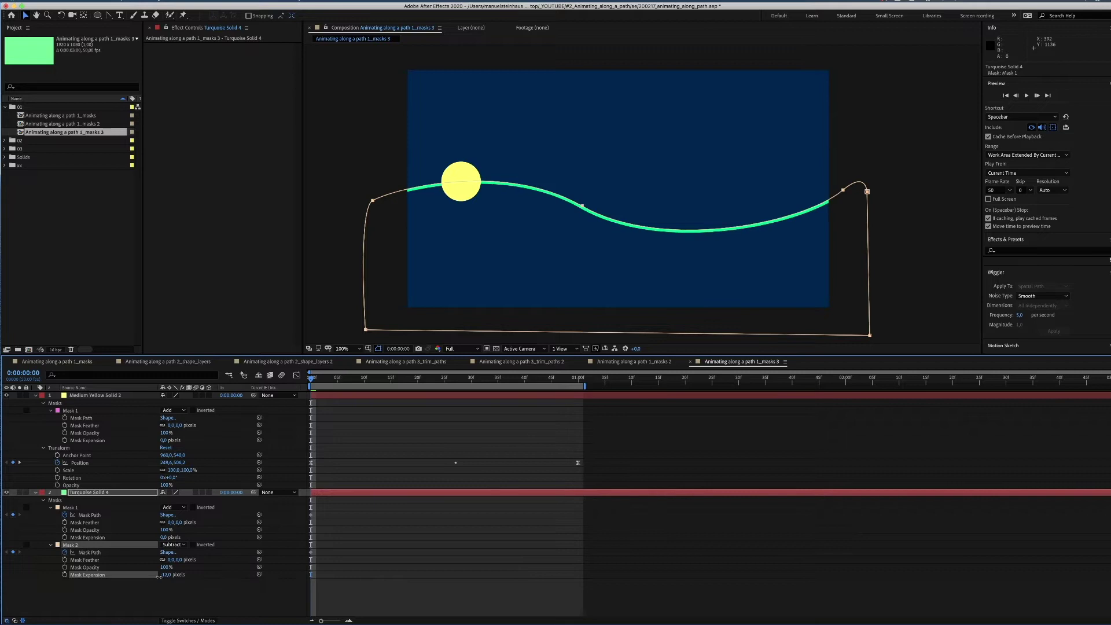
{"action": "left_click", "coordinate": [159, 603]}
Step: Link Mask 2's path to Mask 1's path without its own keyframes, and move Mask 1 down until the line touches the circle's bottom
{"action": "left_click_drag", "start_coordinate": [259, 552], "coordinate": [81, 517]}
{"action": "left_click", "coordinate": [64, 552]}
{"action": "left_click", "coordinate": [74, 507]}
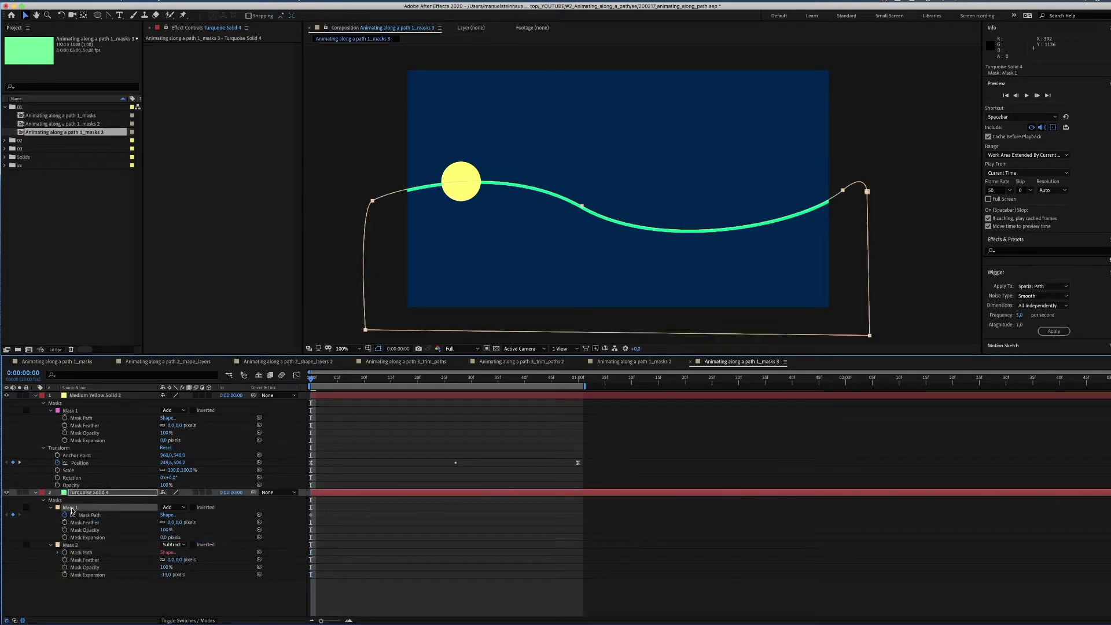
{"action": "left_click_drag", "start_coordinate": [586, 204], "coordinate": [582, 227]}
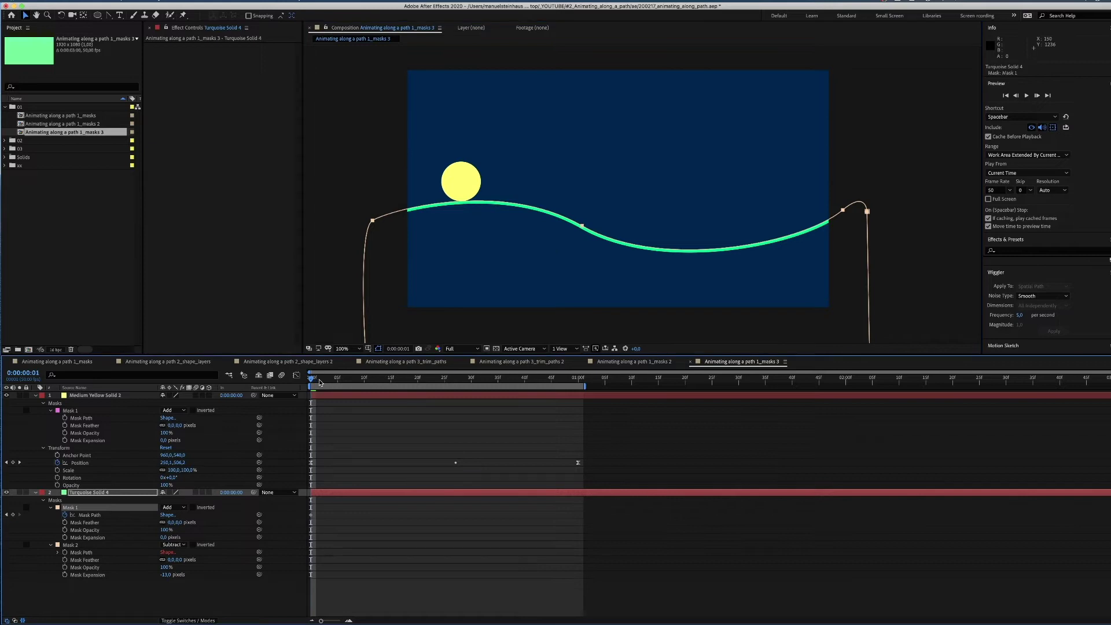
{"action": "key", "text": "space"}
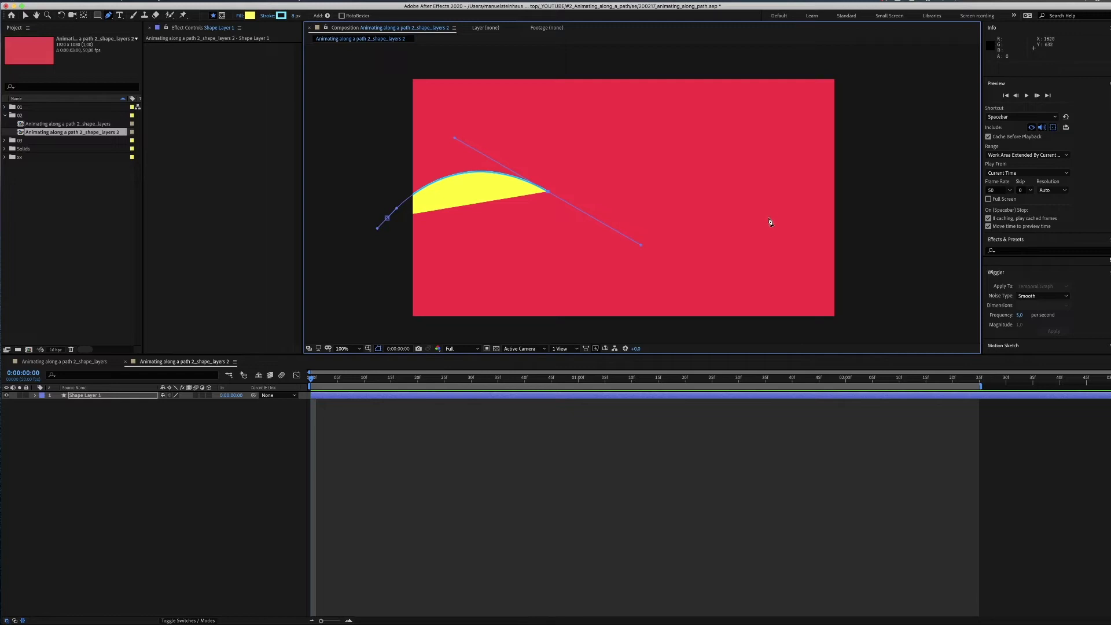
Step: Finish the wavy Pen path across the red composition and adjust its middle and end vertices and end handle
{"action": "left_click_drag", "start_coordinate": [780, 212], "coordinate": [830, 160]}
{"action": "key", "text": "v"}
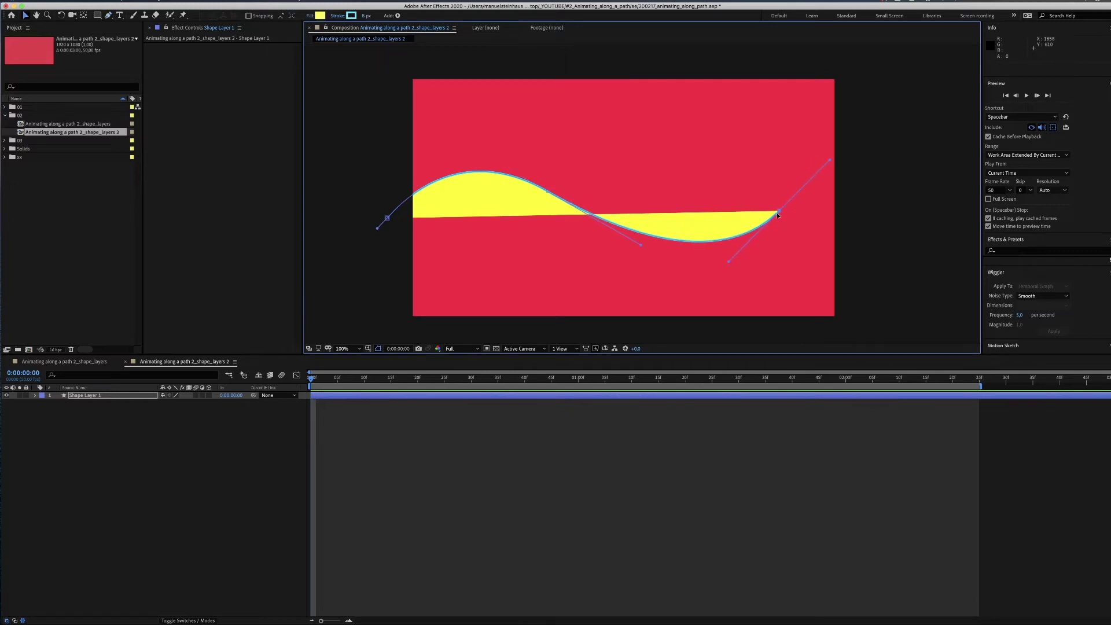
{"action": "left_click_drag", "start_coordinate": [779, 214], "coordinate": [821, 177]}
{"action": "left_click_drag", "start_coordinate": [770, 226], "coordinate": [777, 289]}
{"action": "left_click_drag", "start_coordinate": [547, 190], "coordinate": [562, 187]}
Step: Hide the fill of the wave on Shape Layer 1 and change its stroke color to black
{"action": "left_click", "coordinate": [34, 395]}
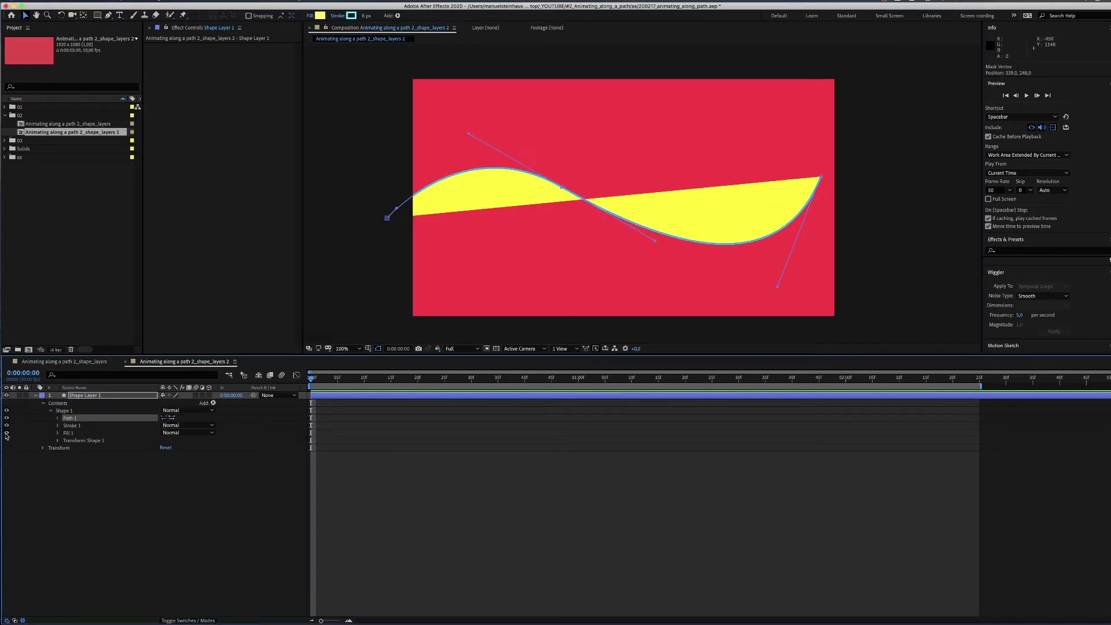
{"action": "left_click", "coordinate": [6, 433]}
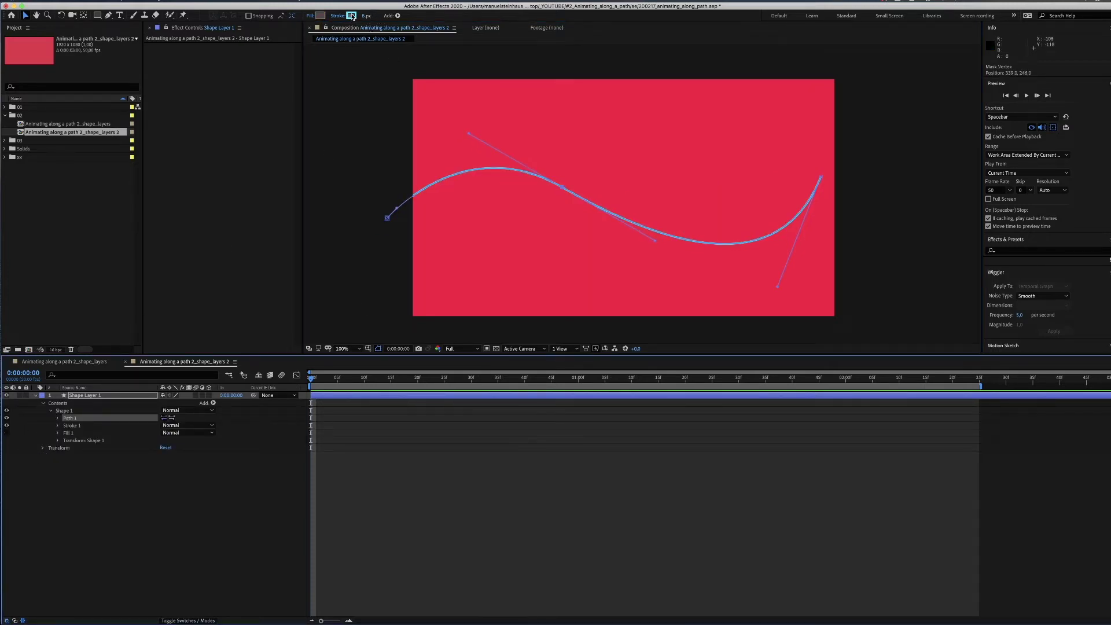
{"action": "left_click", "coordinate": [352, 16]}
{"action": "left_click_drag", "start_coordinate": [842, 317], "coordinate": [770, 409]}
{"action": "left_click", "coordinate": [994, 249]}
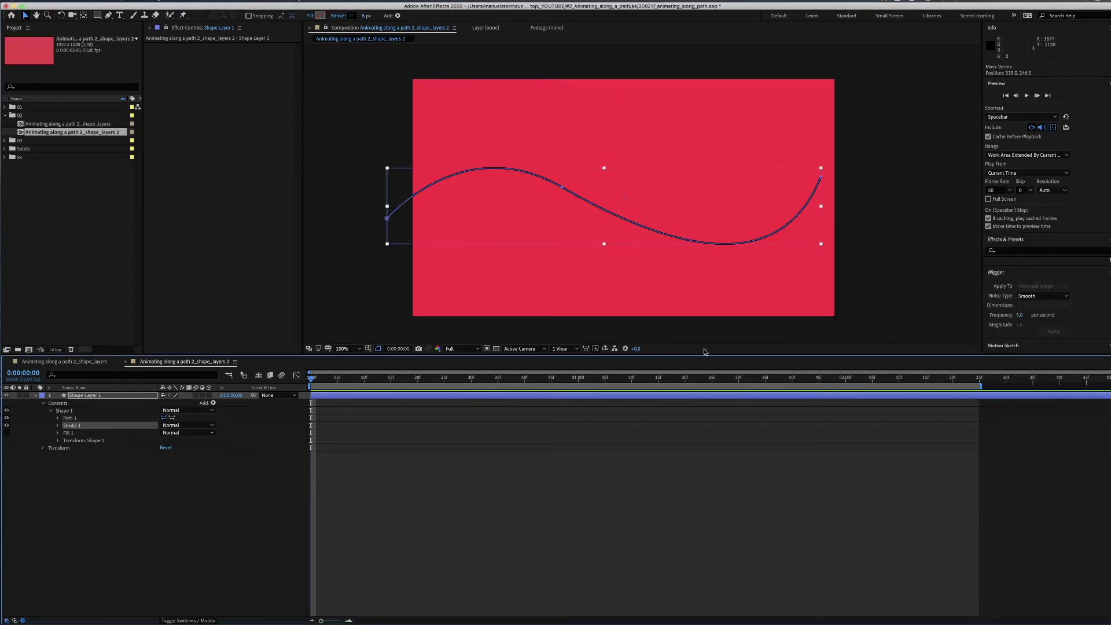
Step: Create a composition-sized ellipse on a new shape layer with the Ellipse tool and hide its stroke
{"action": "left_click", "coordinate": [178, 535]}
{"action": "left_click_drag", "start_coordinate": [94, 18], "coordinate": [116, 39]}
{"action": "double_click", "coordinate": [97, 18]}
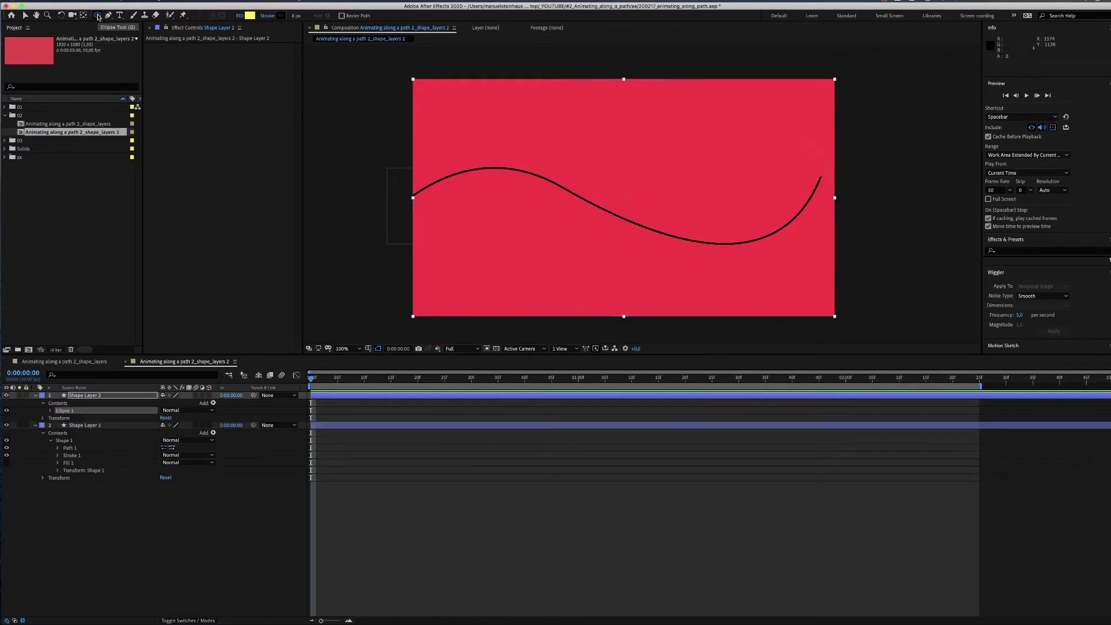
{"action": "left_click", "coordinate": [50, 412]}
{"action": "left_click", "coordinate": [50, 411]}
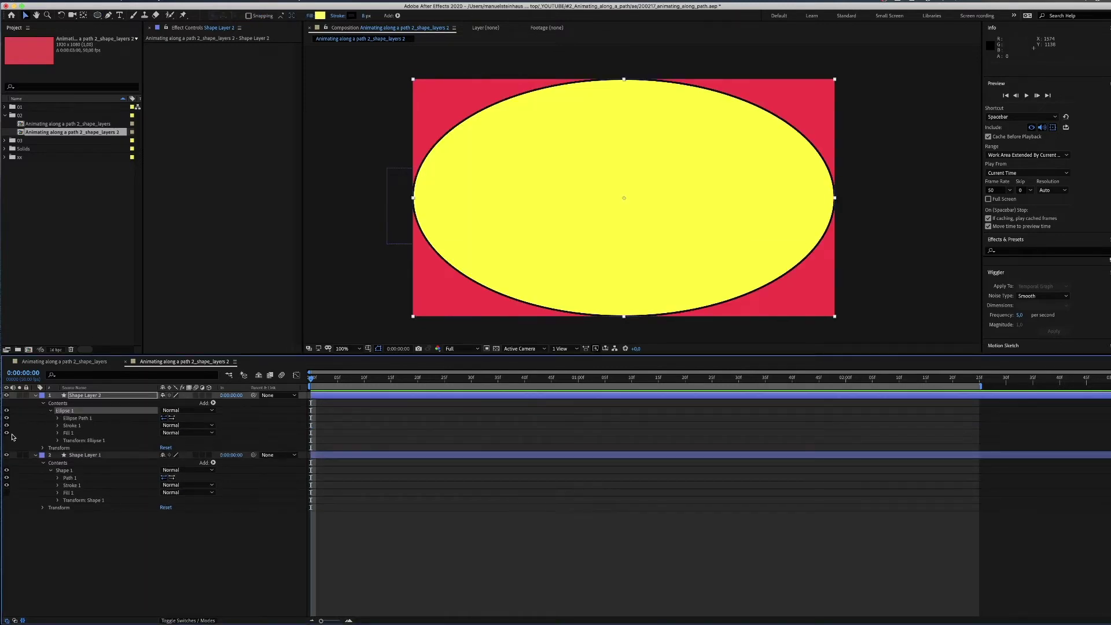
{"action": "left_click", "coordinate": [6, 426]}
Step: Set the Size of Ellipse Path 1 to 200 by 200
{"action": "left_click", "coordinate": [58, 418]}
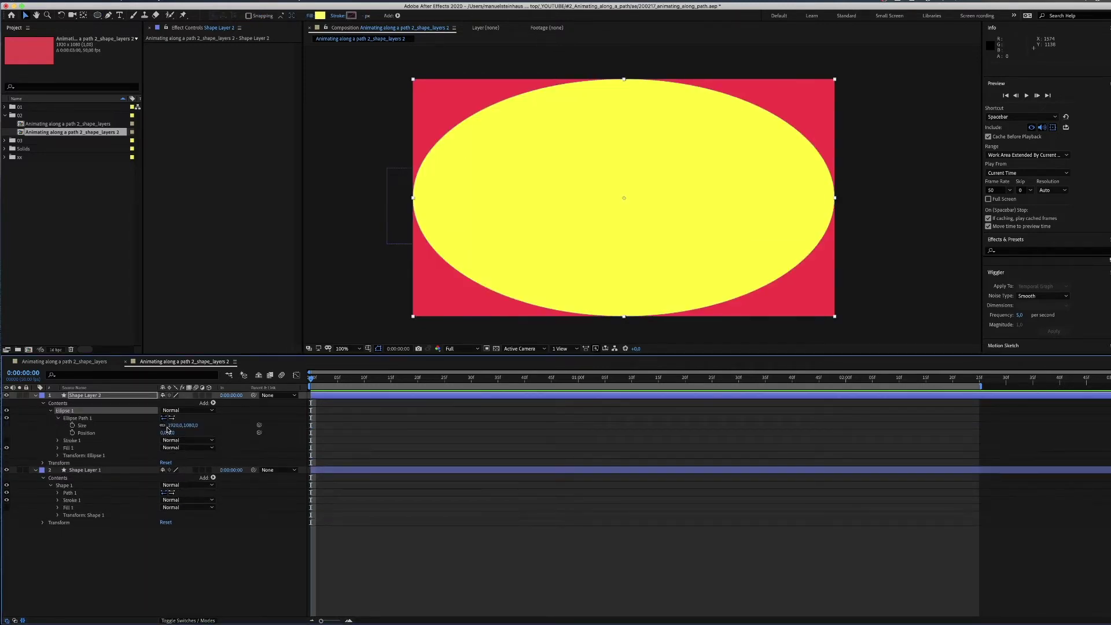
{"action": "type", "text": "200"}
{"action": "key", "text": "Tab"}
{"action": "type", "text": "200"}
{"action": "key", "text": "Return"}
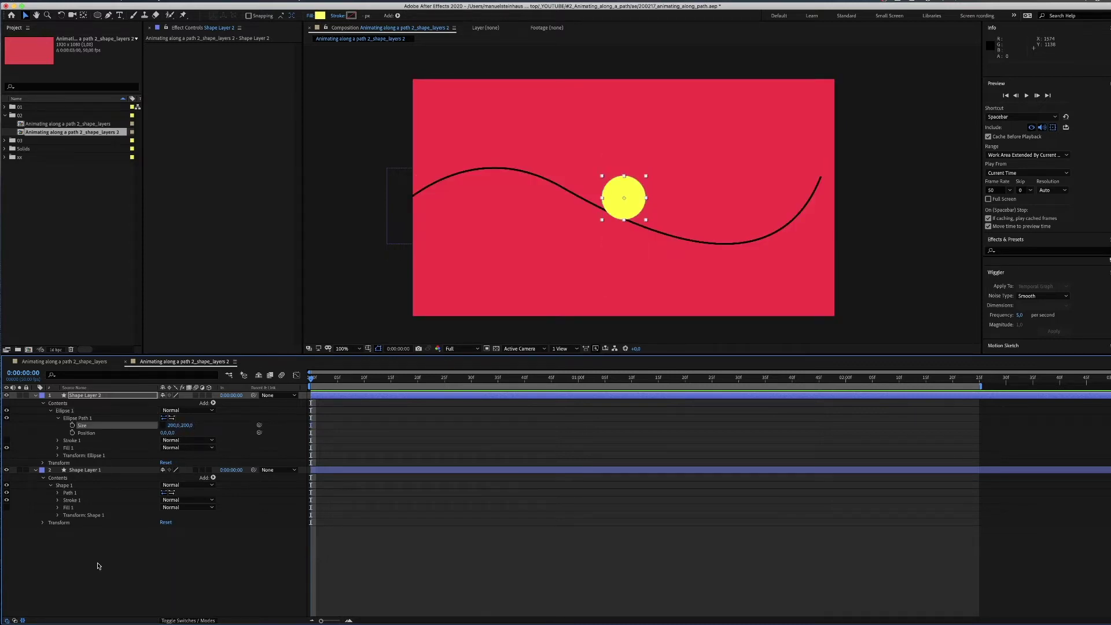
{"action": "left_click", "coordinate": [103, 563]}
Step: Keyframe the wave's Path on Shape Layer 1 and paste it into the Position property of Shape Layer 2
{"action": "left_click", "coordinate": [78, 470]}
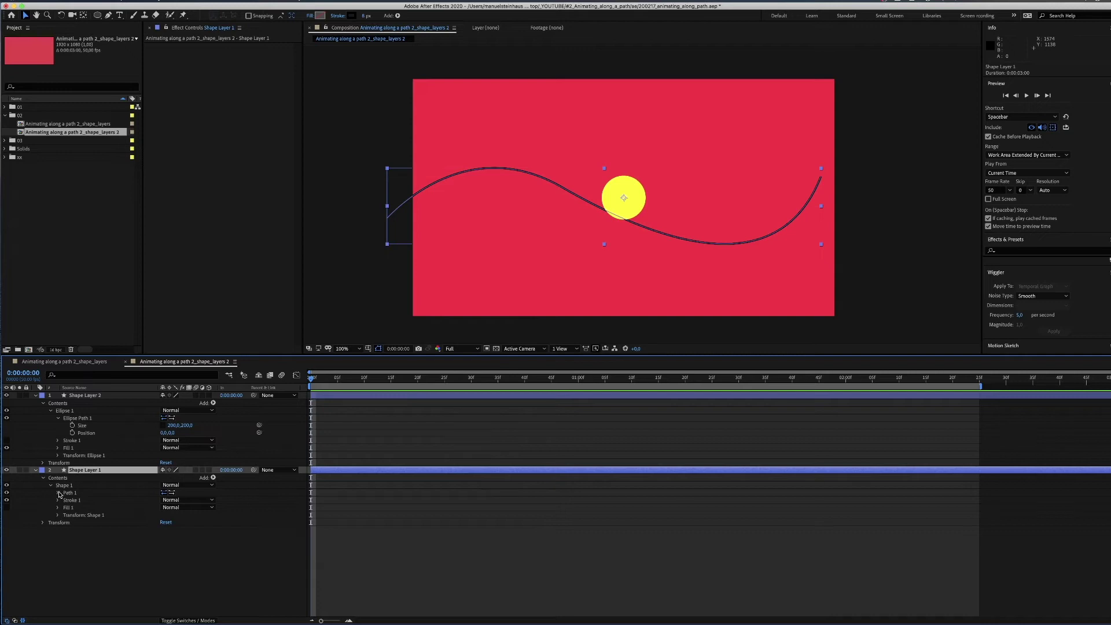
{"action": "left_click", "coordinate": [59, 493]}
{"action": "left_click", "coordinate": [72, 500]}
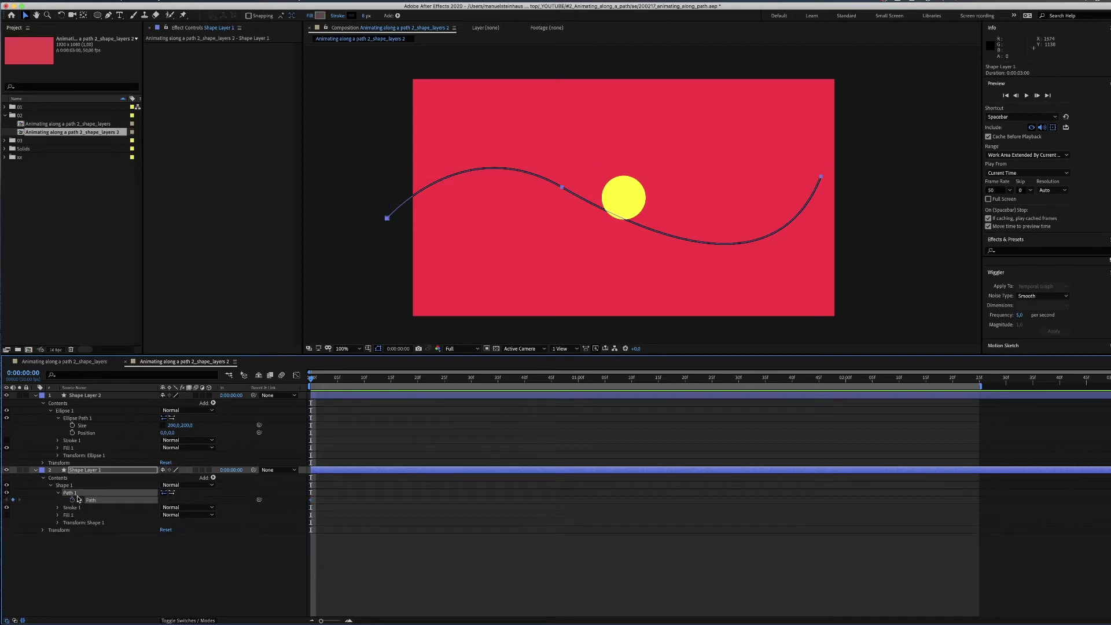
{"action": "left_click", "coordinate": [85, 396]}
{"action": "key", "text": "p"}
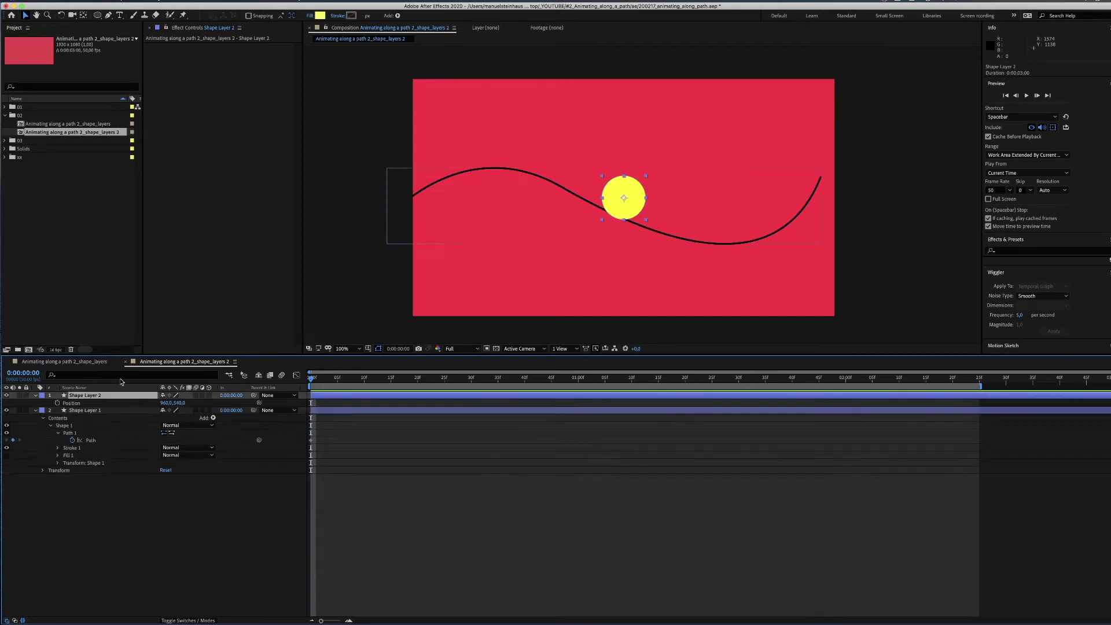
{"action": "left_click", "coordinate": [79, 402]}
{"action": "key", "text": "super+v"}
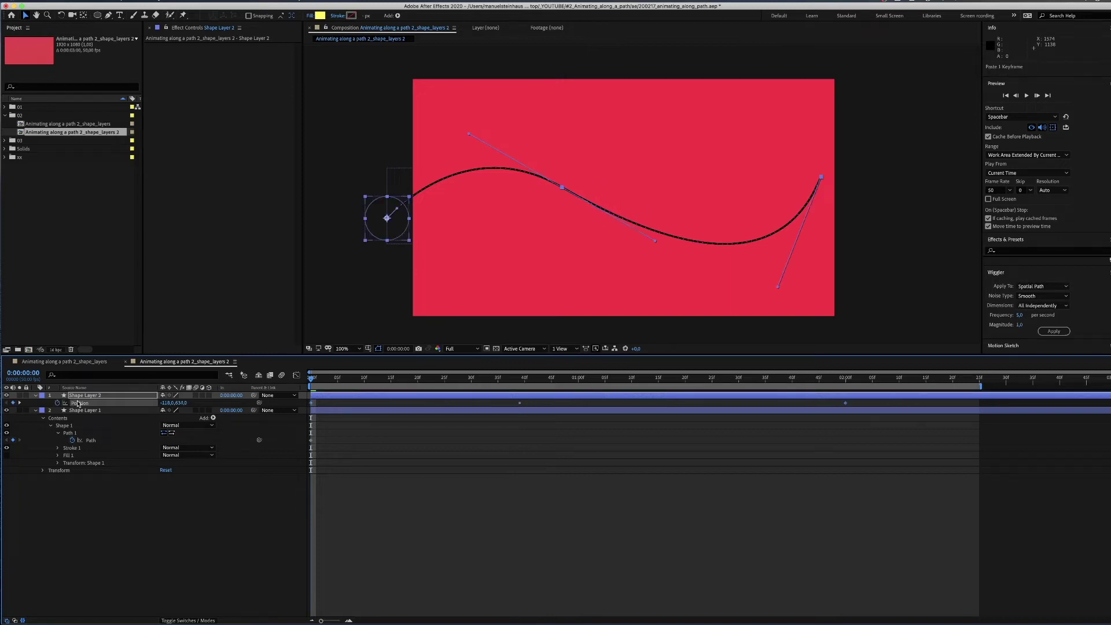
{"action": "key", "text": "space"}
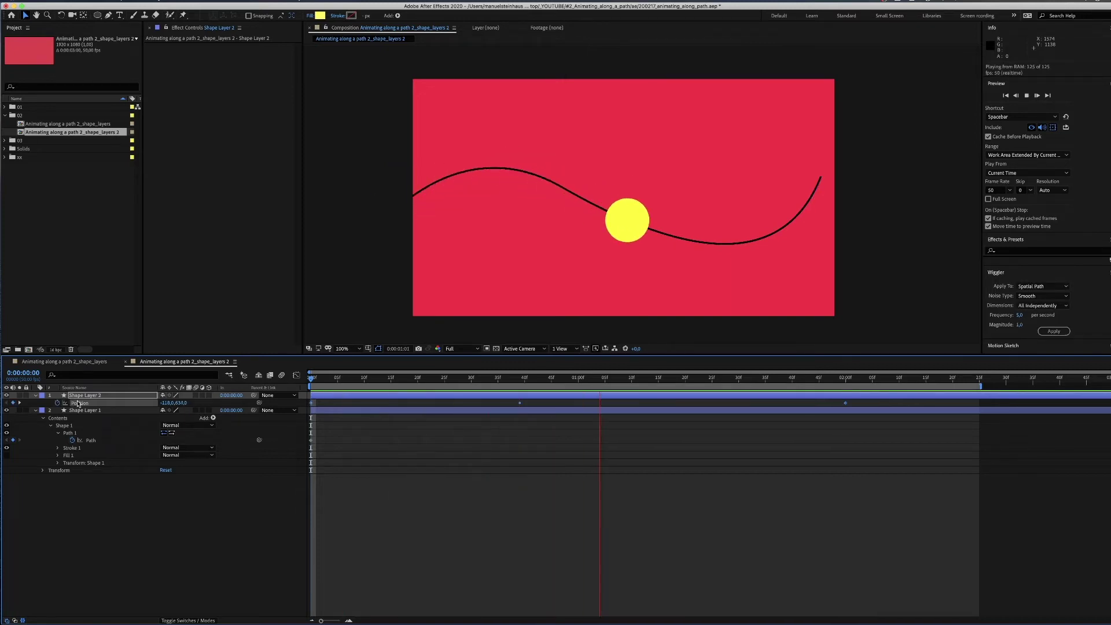
{"action": "key", "text": "space"}
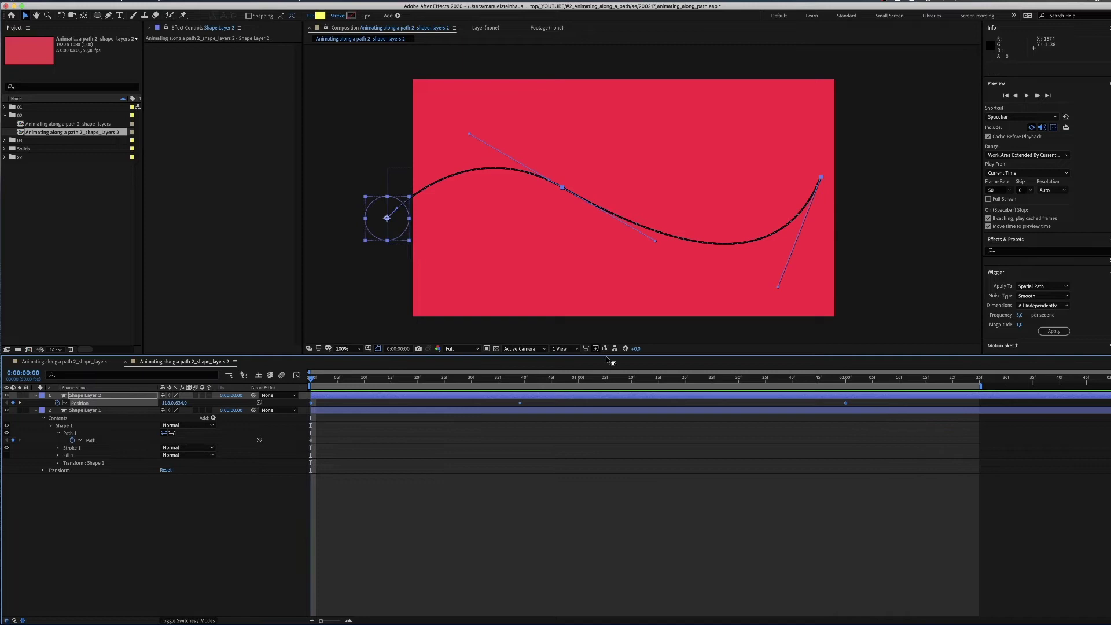
Step: At 0:00:02:24, move the circle back to the wave's middle, about 884, 598, and adjust the motion path handle to follow the curve
{"action": "left_click_drag", "start_coordinate": [438, 379], "coordinate": [976, 373]}
{"action": "left_click_drag", "start_coordinate": [820, 176], "coordinate": [606, 213]}
{"action": "left_click_drag", "start_coordinate": [846, 111], "coordinate": [753, 158]}
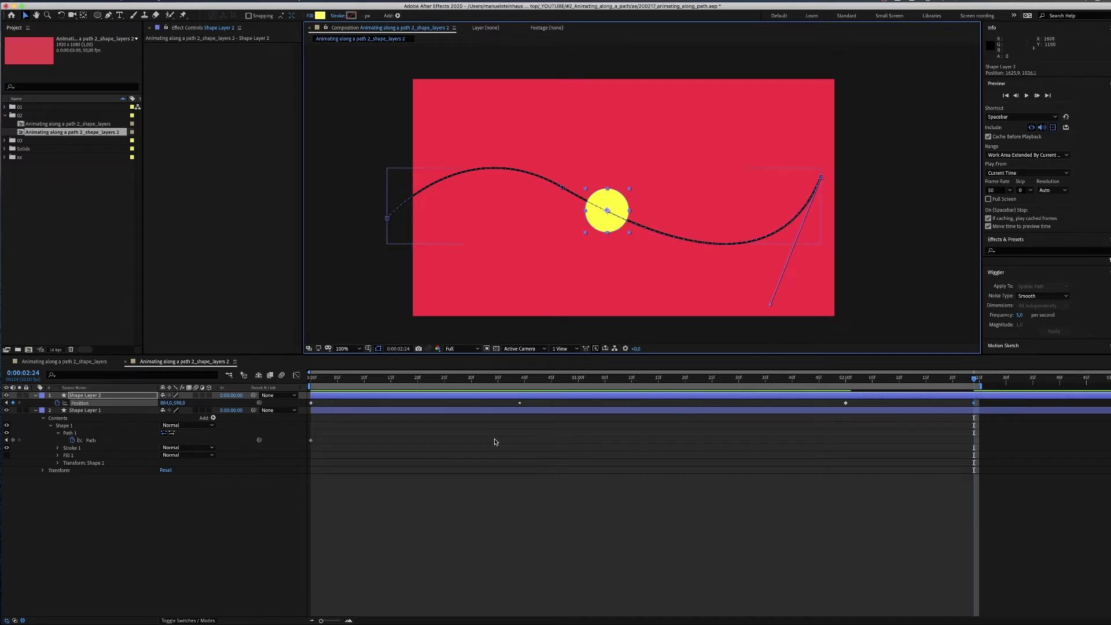
Step: In the speed graph, ease the circle's first, turning and last Position keyframes to zero speed with long influence handles
{"action": "key", "text": "shift+F3"}
{"action": "left_click_drag", "start_coordinate": [964, 408], "coordinate": [890, 588]}
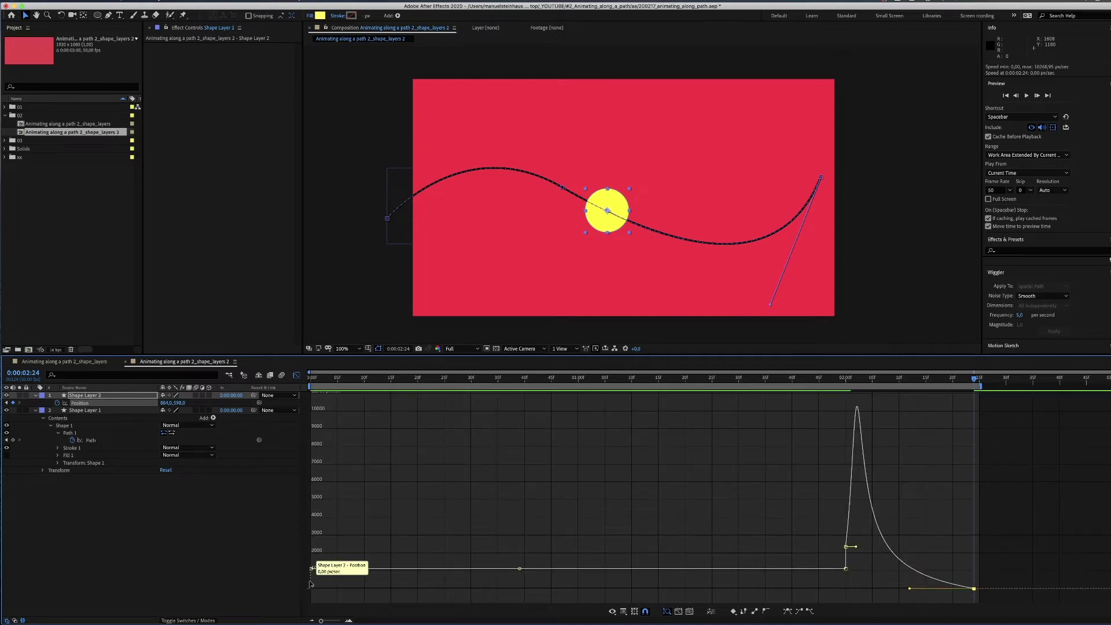
{"action": "left_click", "coordinate": [311, 569]}
{"action": "left_click_drag", "start_coordinate": [355, 569], "coordinate": [541, 590]}
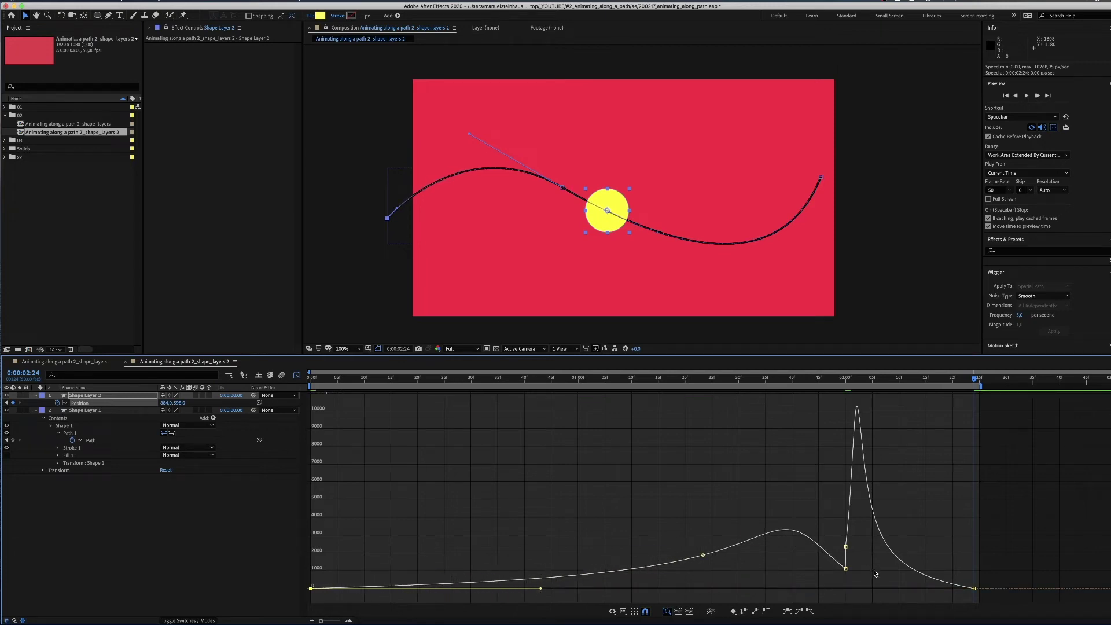
{"action": "left_click_drag", "start_coordinate": [846, 574], "coordinate": [608, 589]}
{"action": "left_click_drag", "start_coordinate": [857, 547], "coordinate": [754, 590]}
Step: Fine-tune the influence handles in the Position speed graph to form one sharp speed peak for each direction of travel
{"action": "left_click_drag", "start_coordinate": [557, 589], "coordinate": [590, 593]}
{"action": "left_click_drag", "start_coordinate": [331, 562], "coordinate": [304, 600]}
{"action": "left_click_drag", "start_coordinate": [502, 588], "coordinate": [493, 589]}
{"action": "left_click_drag", "start_coordinate": [995, 570], "coordinate": [959, 602]}
{"action": "left_click_drag", "start_coordinate": [866, 589], "coordinate": [883, 598]}
Step: Play the animation from the start to check the circle's easing along the wave in both directions
{"action": "left_click_drag", "start_coordinate": [389, 381], "coordinate": [311, 381]}
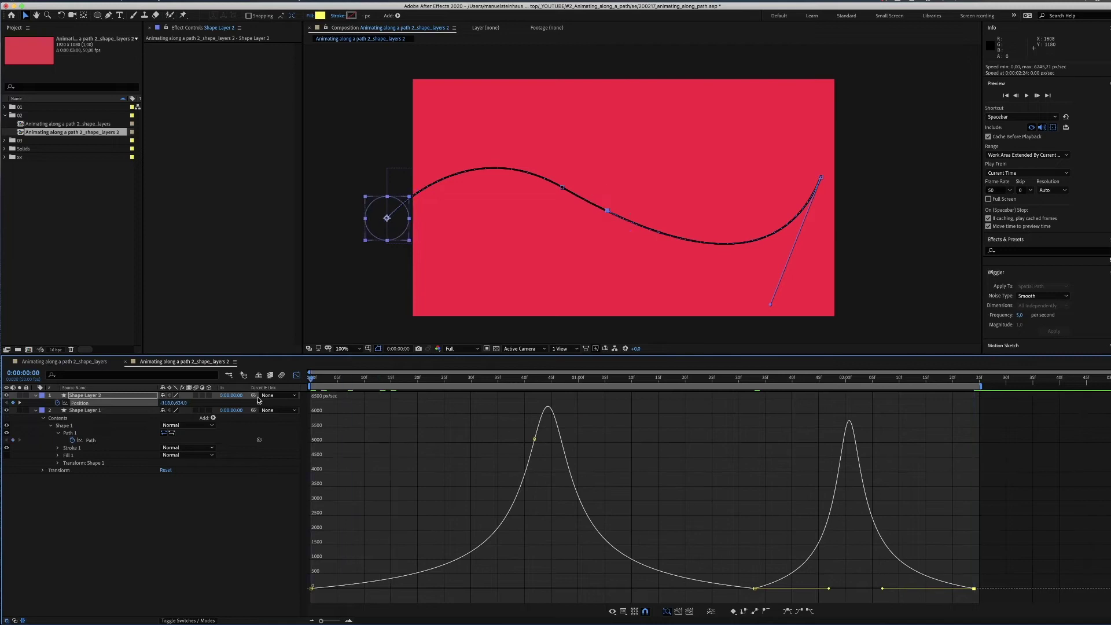
{"action": "left_click", "coordinate": [222, 524]}
{"action": "key", "text": "space"}
{"action": "key", "text": "space"}
{"action": "left_click", "coordinate": [296, 376]}
{"action": "left_click_drag", "start_coordinate": [346, 379], "coordinate": [291, 395]}
{"action": "key", "text": "space"}
{"action": "key", "text": "space"}
{"action": "key", "text": "space"}
{"action": "left_click_drag", "start_coordinate": [385, 379], "coordinate": [307, 382]}
Step: Set Shape Layer 2's Anchor Point Y to 99 so the circle sits on top of the line, and check it along the path
{"action": "left_click", "coordinate": [80, 397]}
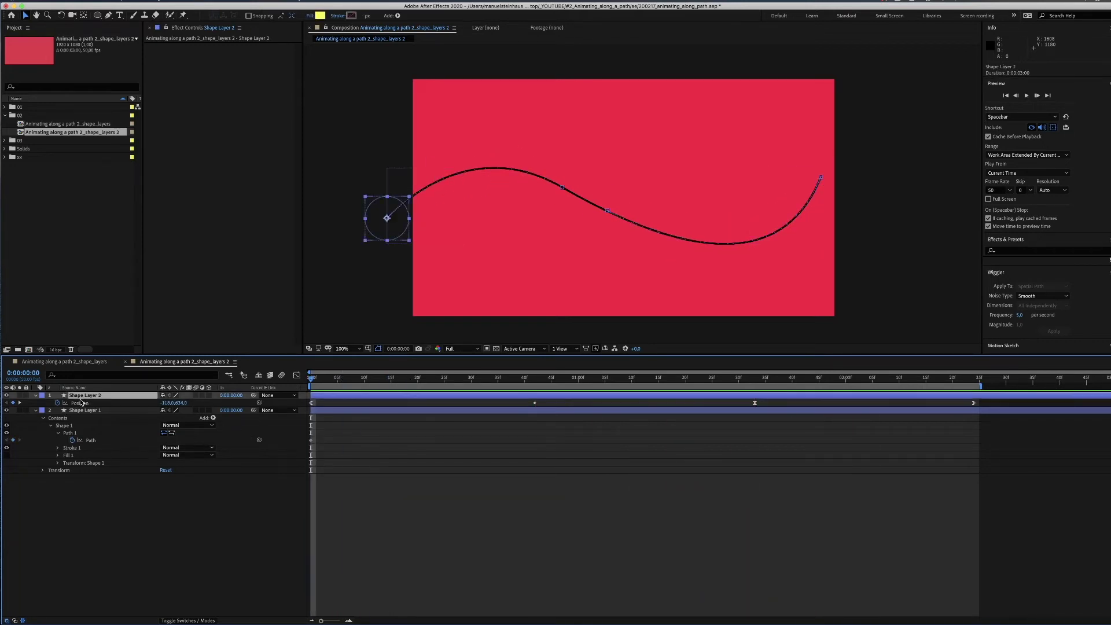
{"action": "key", "text": "shift+a"}
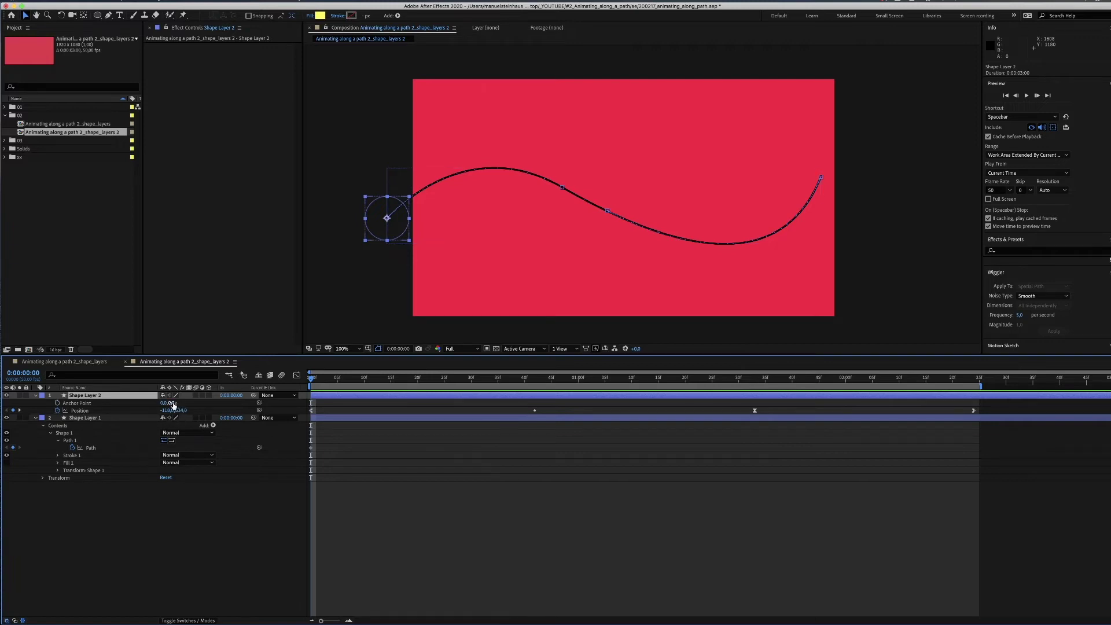
{"action": "left_click_drag", "start_coordinate": [414, 378], "coordinate": [471, 380]}
{"action": "left_click_drag", "start_coordinate": [169, 403], "coordinate": [219, 400]}
{"action": "left_click_drag", "start_coordinate": [519, 380], "coordinate": [750, 420]}
Step: Add a Rotation keyframe of -45° to Shape Layer 2 at 0:00:00:00
{"action": "key", "text": "Home"}
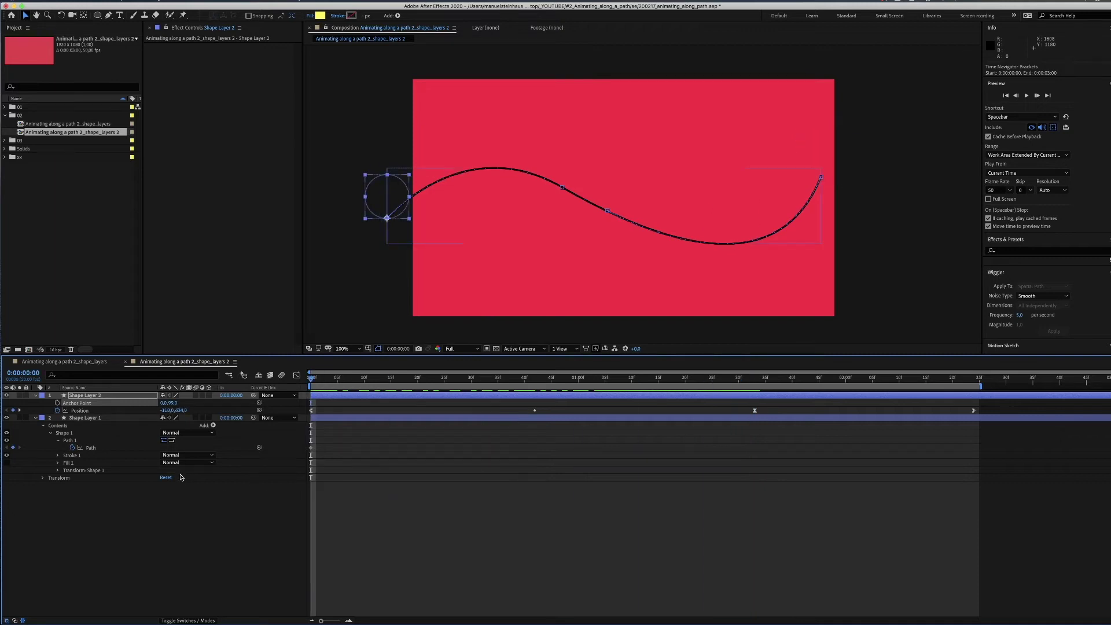
{"action": "key", "text": "shift+r"}
{"action": "left_click_drag", "start_coordinate": [170, 419], "coordinate": [158, 422]}
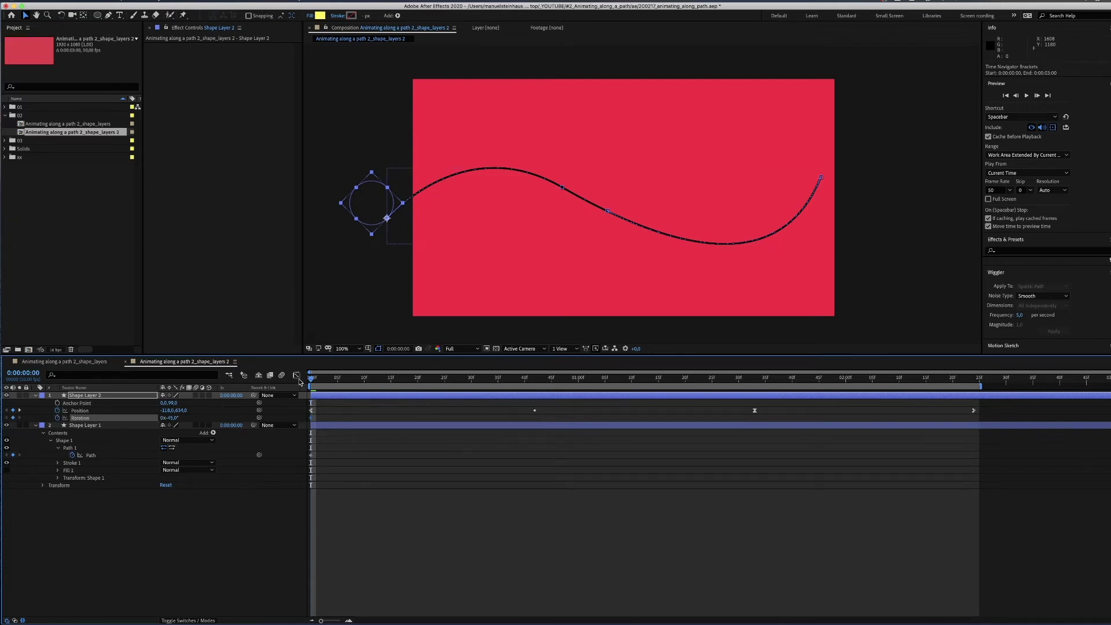
Step: Add Rotation keyframes to Shape Layer 2 of 0° at 0:00:00:38, 23° at 0:00:00:45 and 0° at 0:00:00:49
{"action": "left_click_drag", "start_coordinate": [345, 379], "coordinate": [514, 380]}
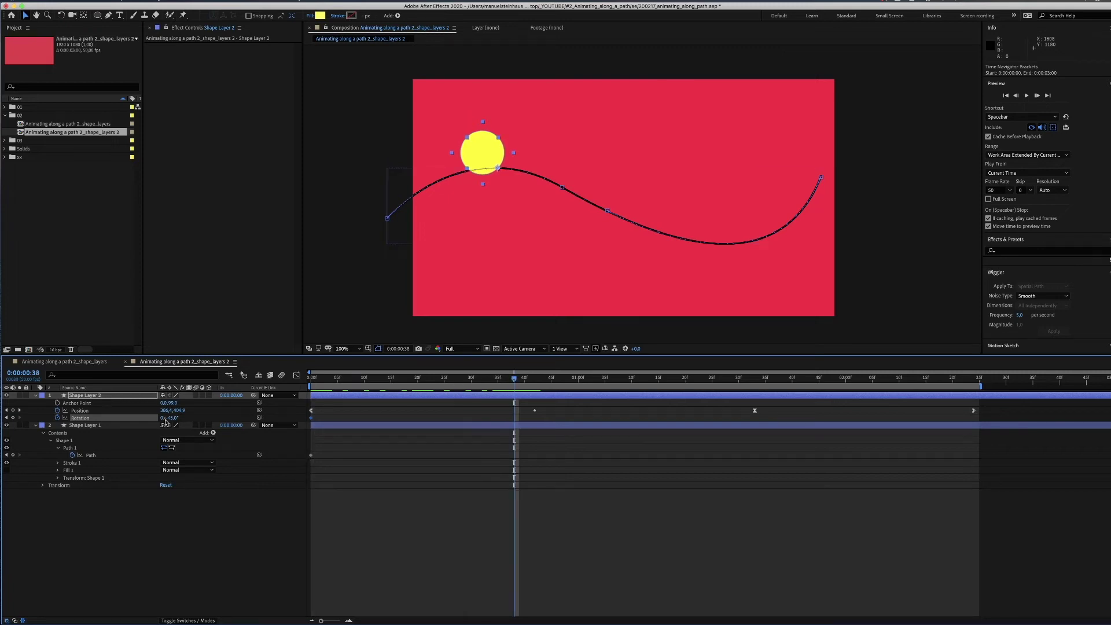
{"action": "key", "text": "Return"}
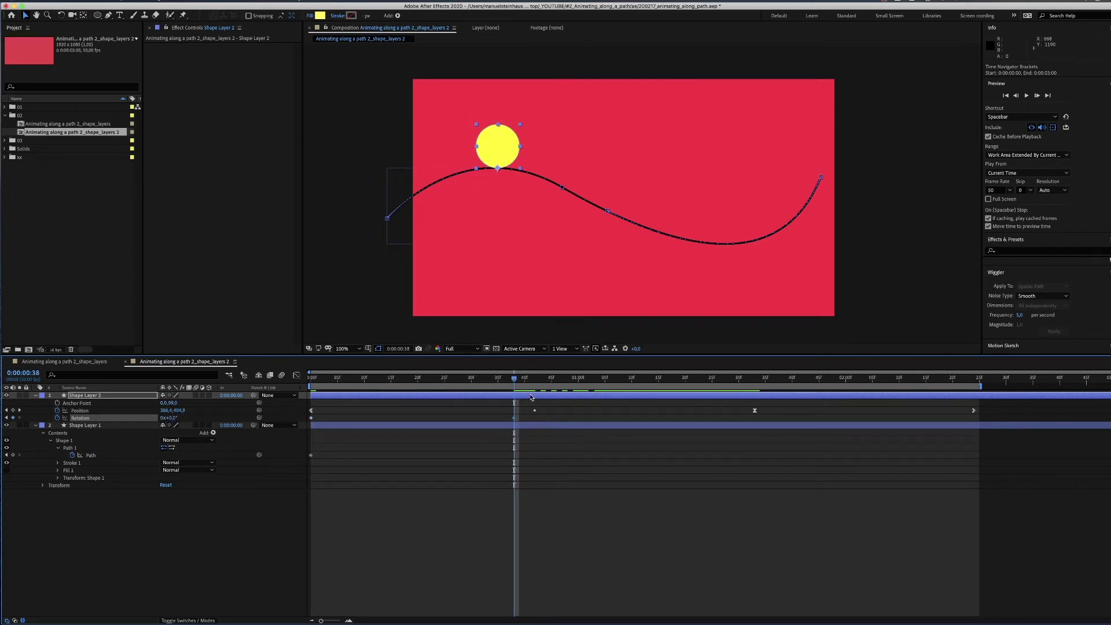
{"action": "left_click_drag", "start_coordinate": [516, 381], "coordinate": [546, 384]}
{"action": "left_click_drag", "start_coordinate": [172, 420], "coordinate": [180, 418]}
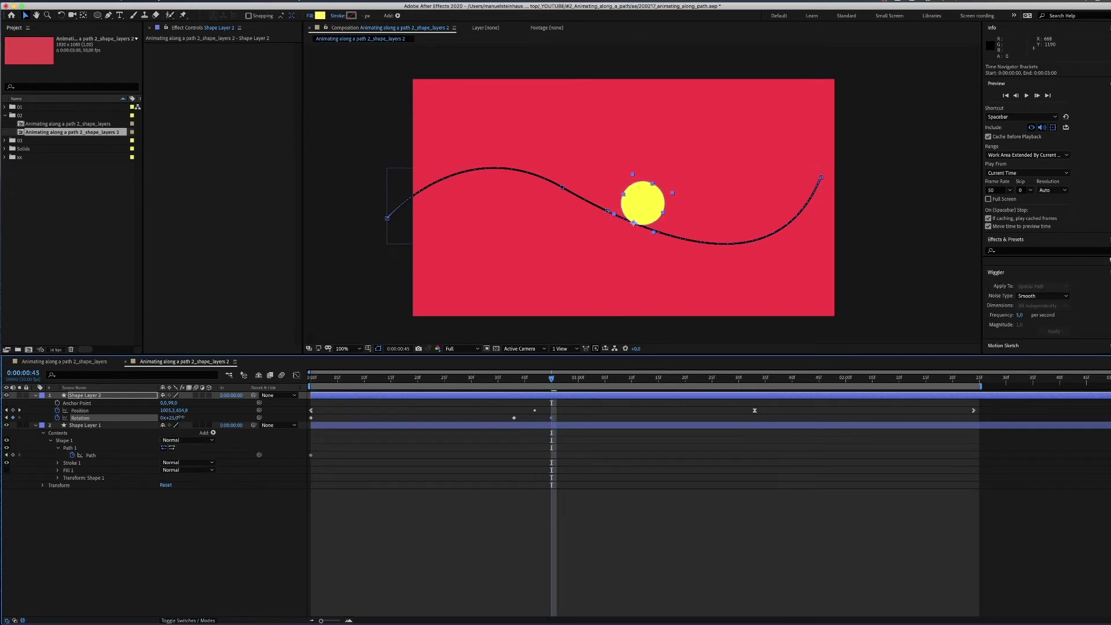
{"action": "left_click_drag", "start_coordinate": [555, 379], "coordinate": [574, 427]}
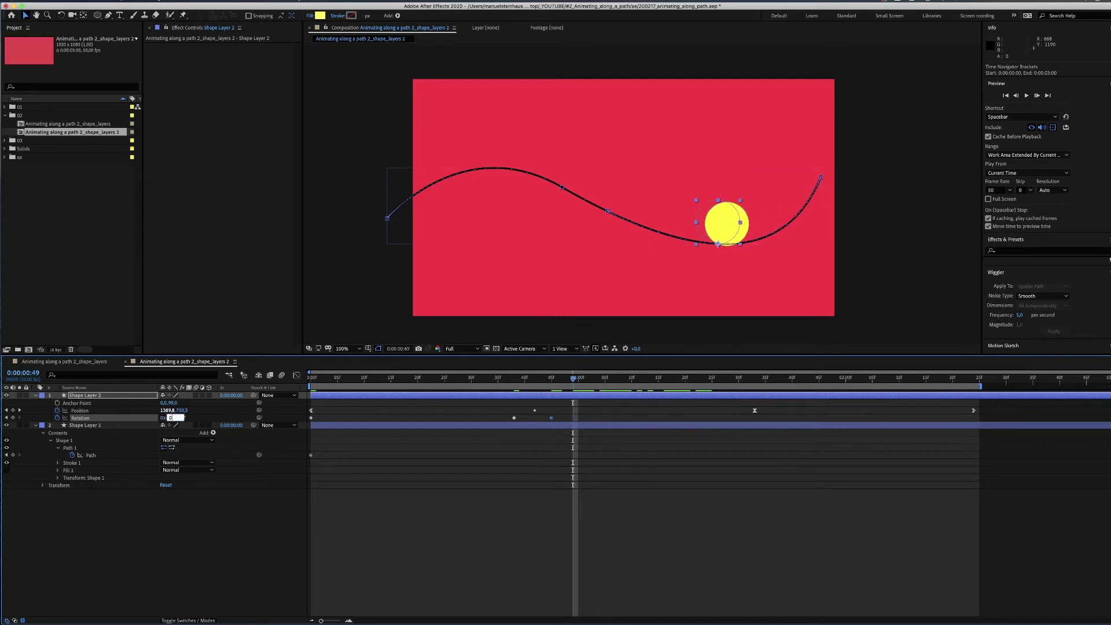
Step: Add Rotation keyframes to Shape Layer 2 of about -65° at 0:00:01:33 and 23° at 0:00:02:24
{"action": "left_click_drag", "start_coordinate": [583, 382], "coordinate": [746, 364]}
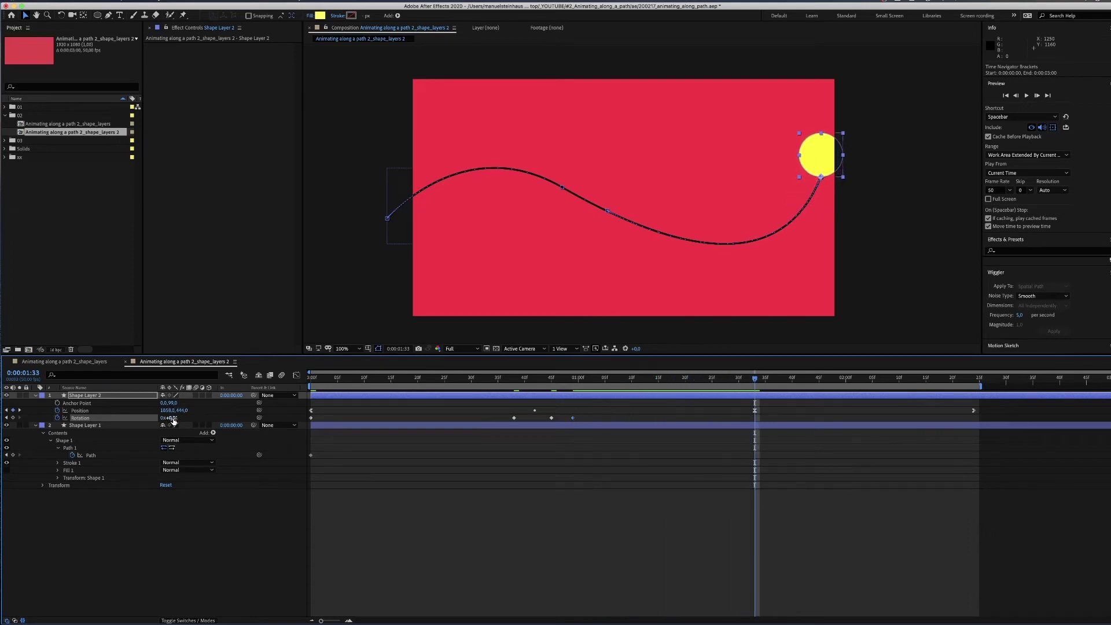
{"action": "left_click_drag", "start_coordinate": [173, 421], "coordinate": [155, 425]}
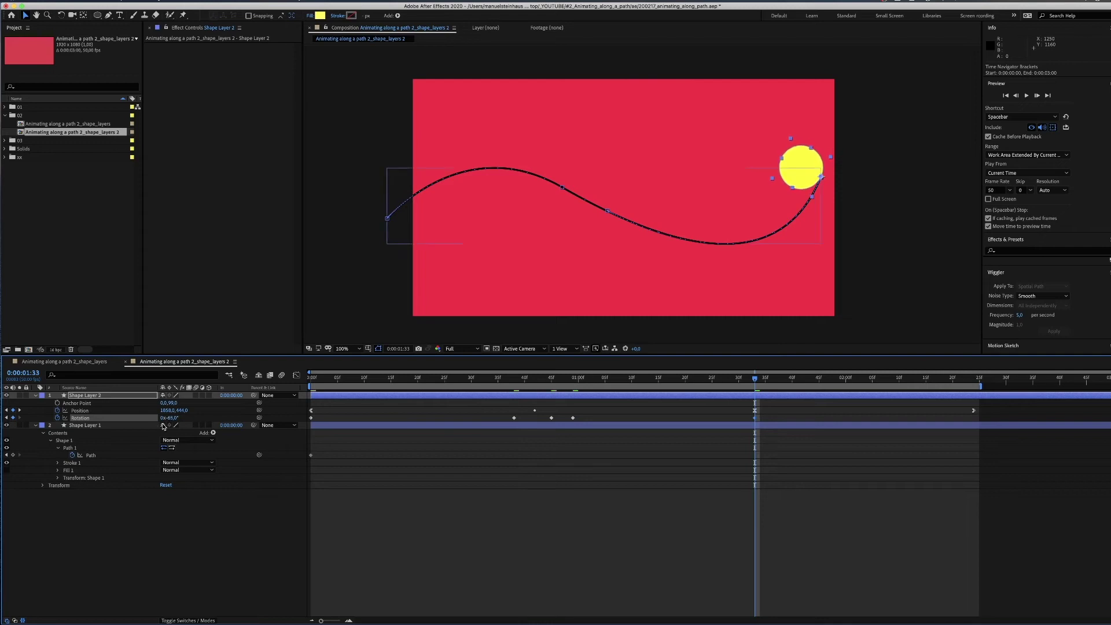
{"action": "left_click_drag", "start_coordinate": [755, 381], "coordinate": [982, 391]}
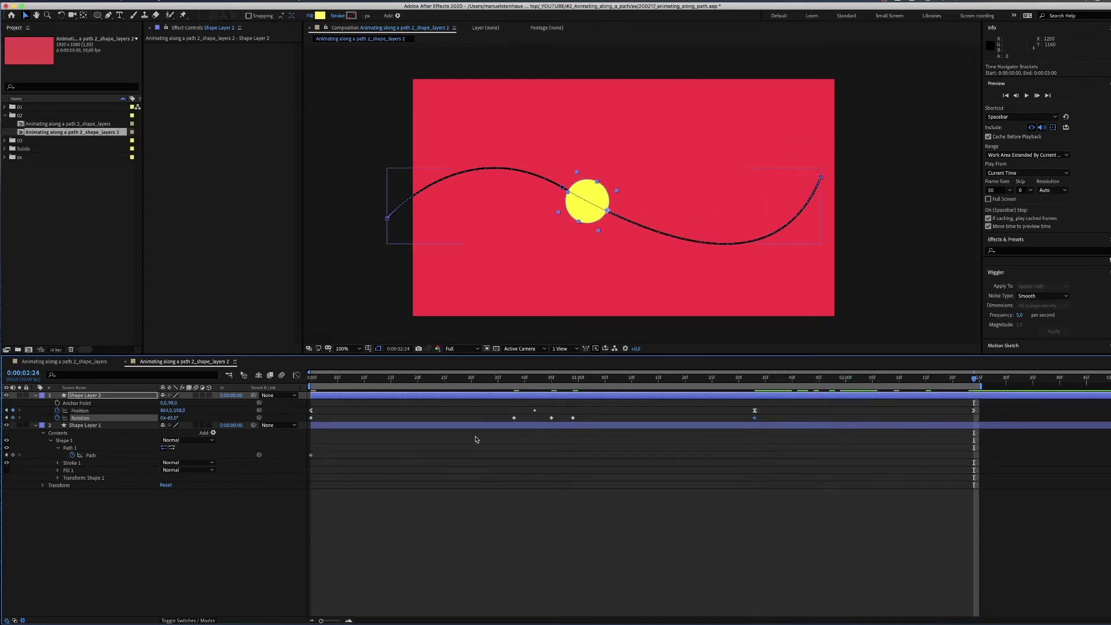
{"action": "left_click_drag", "start_coordinate": [174, 419], "coordinate": [209, 415]}
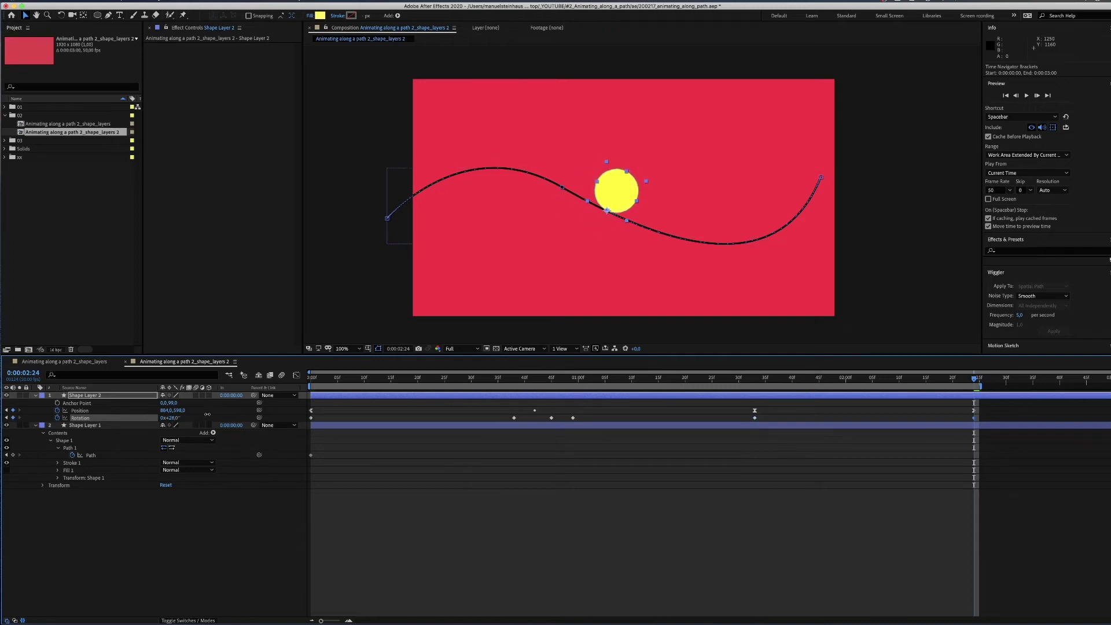
Step: In the speed graph, ease Shape Layer 2's Rotation between 0:00:01:33 and 0:00:02:24 to follow the Position curve
{"action": "left_click", "coordinate": [73, 411]}
{"action": "left_click", "coordinate": [77, 419], "text": "shift"}
{"action": "left_click", "coordinate": [297, 376]}
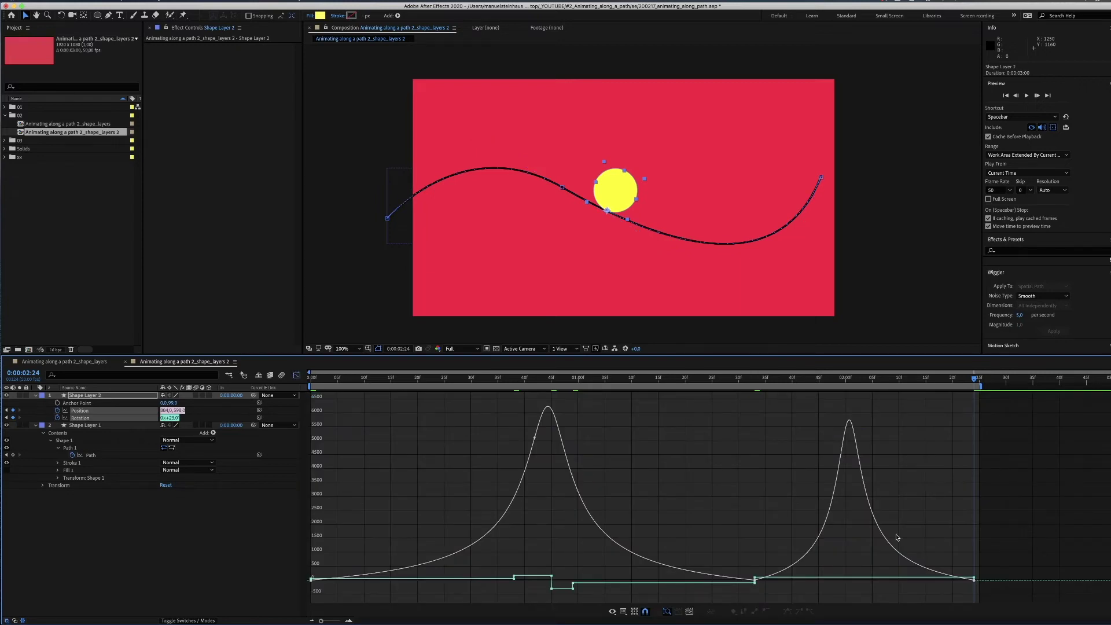
{"action": "left_click", "coordinate": [975, 578]}
{"action": "left_click_drag", "start_coordinate": [956, 578], "coordinate": [909, 583]}
{"action": "left_click_drag", "start_coordinate": [774, 578], "coordinate": [830, 586]}
{"action": "left_click", "coordinate": [753, 590]}
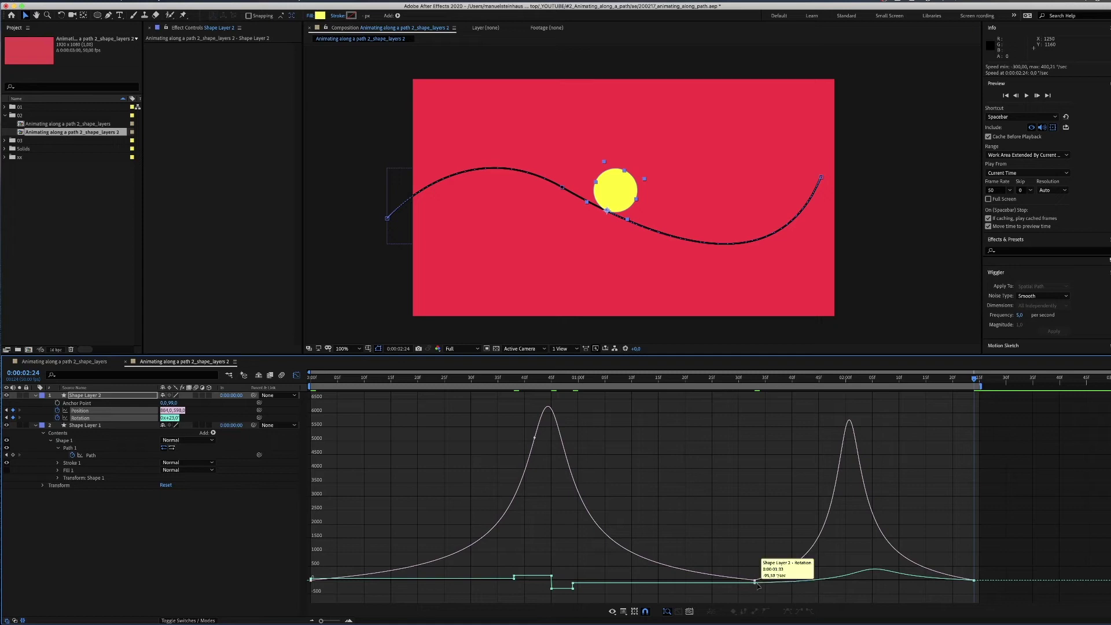
{"action": "left_click", "coordinate": [755, 581]}
{"action": "left_click_drag", "start_coordinate": [755, 585], "coordinate": [755, 583]}
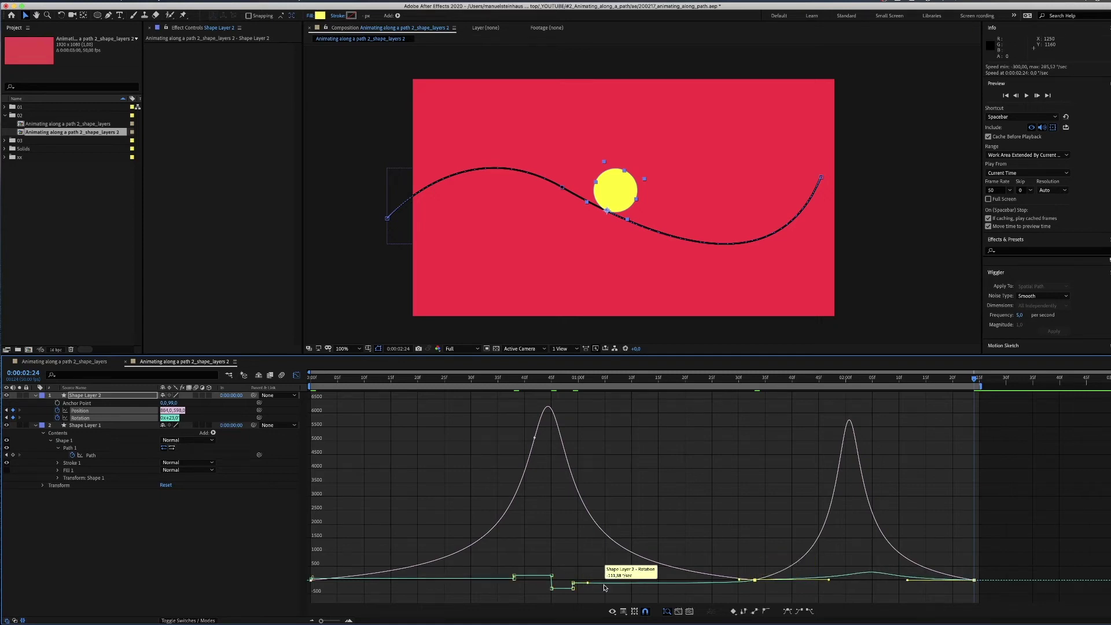
Step: Ease the Rotation speed curve from 0:00:00:49 into 0:00:01:33 and out of the first keyframe with long influence handles
{"action": "left_click_drag", "start_coordinate": [588, 584], "coordinate": [590, 580]}
{"action": "left_click_drag", "start_coordinate": [738, 581], "coordinate": [611, 583]}
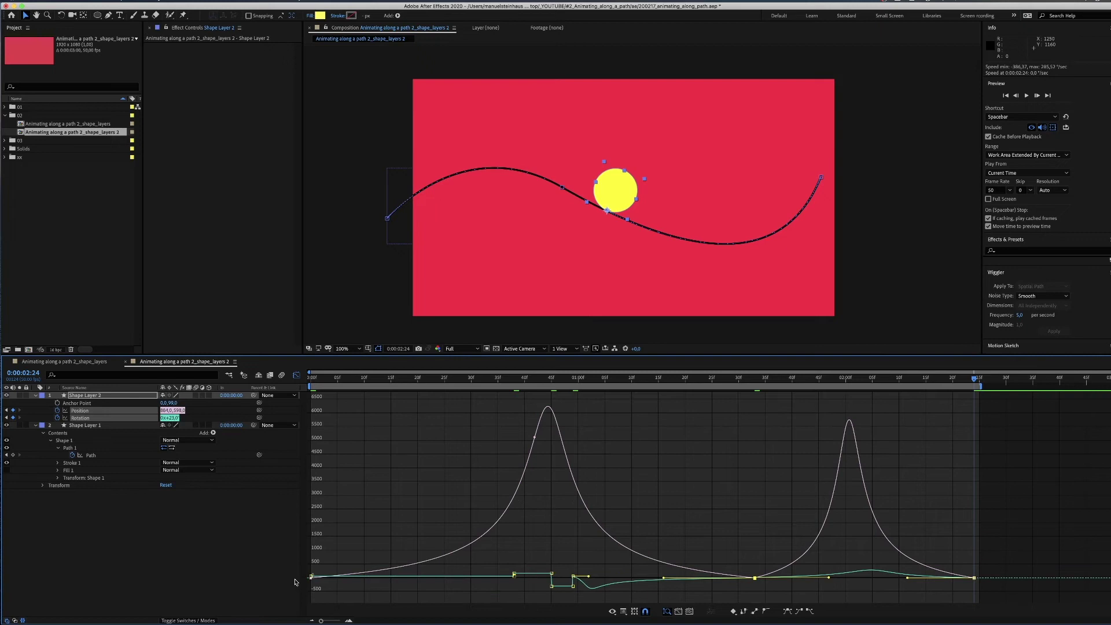
{"action": "left_click_drag", "start_coordinate": [311, 579], "coordinate": [419, 580]}
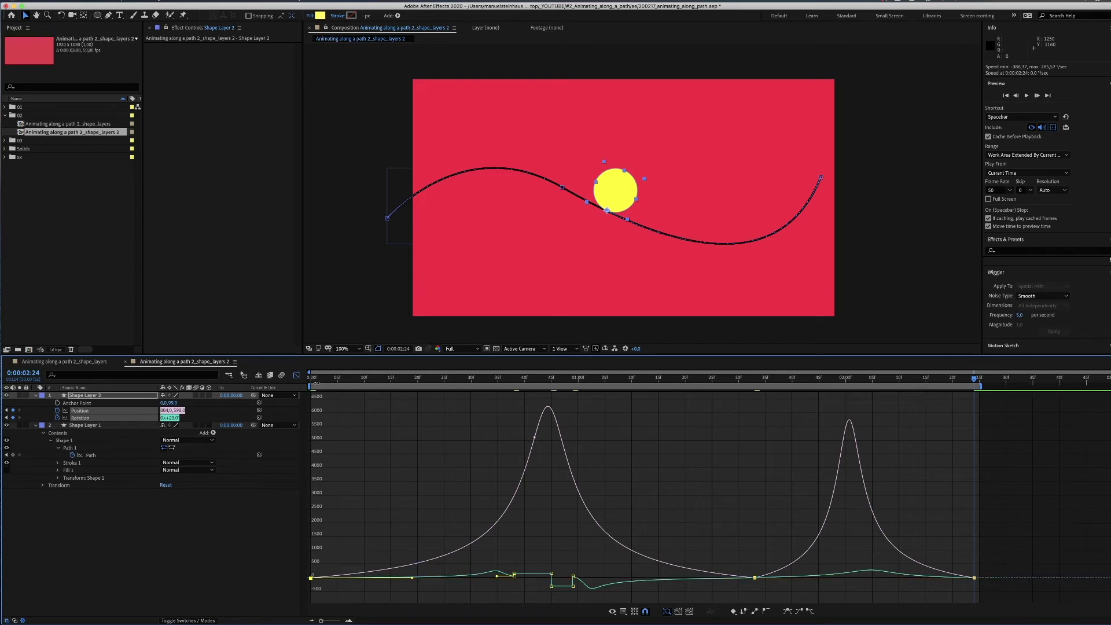
Step: Play the animation from the start and examine the circle's tilt on its way back around 0:00:02:04
{"action": "double_click", "coordinate": [316, 385]}
{"action": "left_click_drag", "start_coordinate": [324, 379], "coordinate": [302, 383]}
{"action": "key", "text": "space"}
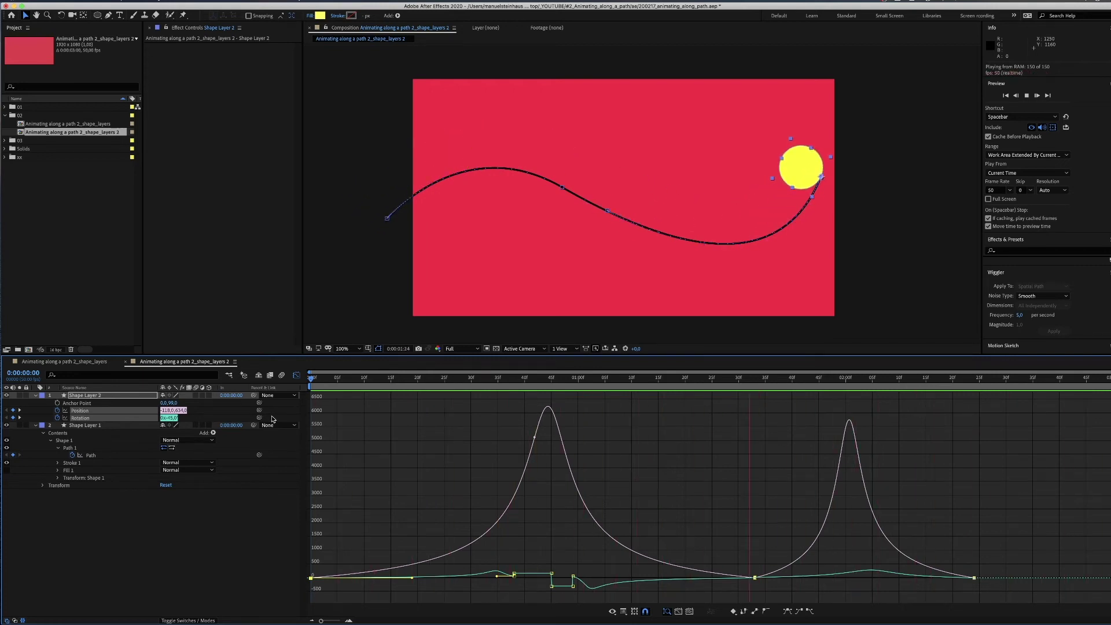
{"action": "key", "text": "space"}
{"action": "left_click_drag", "start_coordinate": [958, 381], "coordinate": [862, 410]}
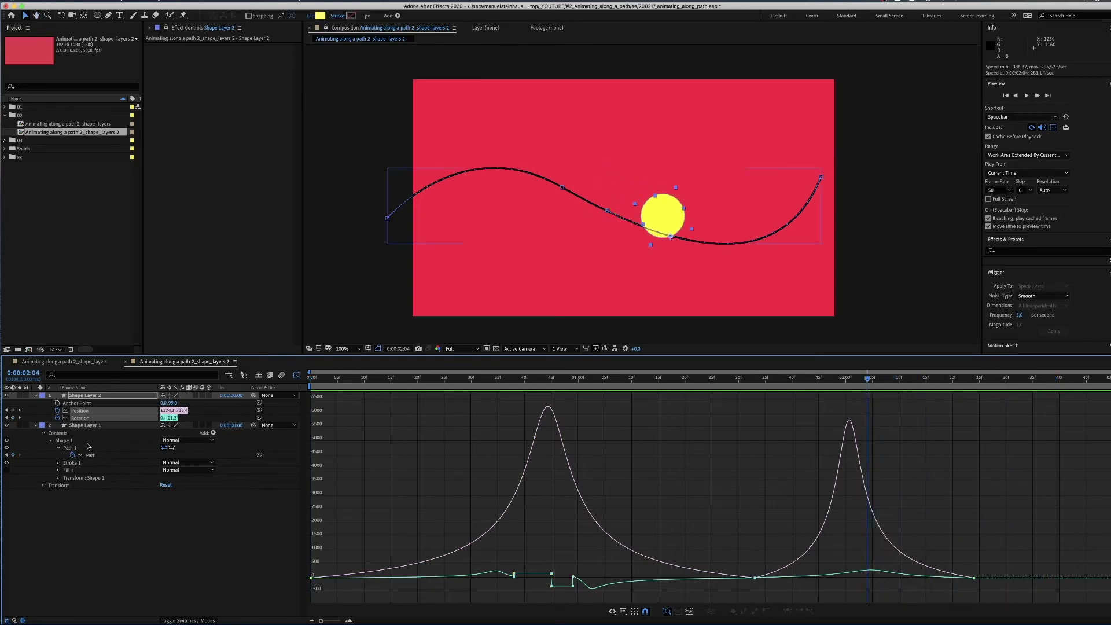
Step: Show only the Rotation speed graph and lengthen the last keyframe's incoming influence so the circle tilts earlier on its way back
{"action": "left_click", "coordinate": [100, 520]}
{"action": "left_click", "coordinate": [81, 418]}
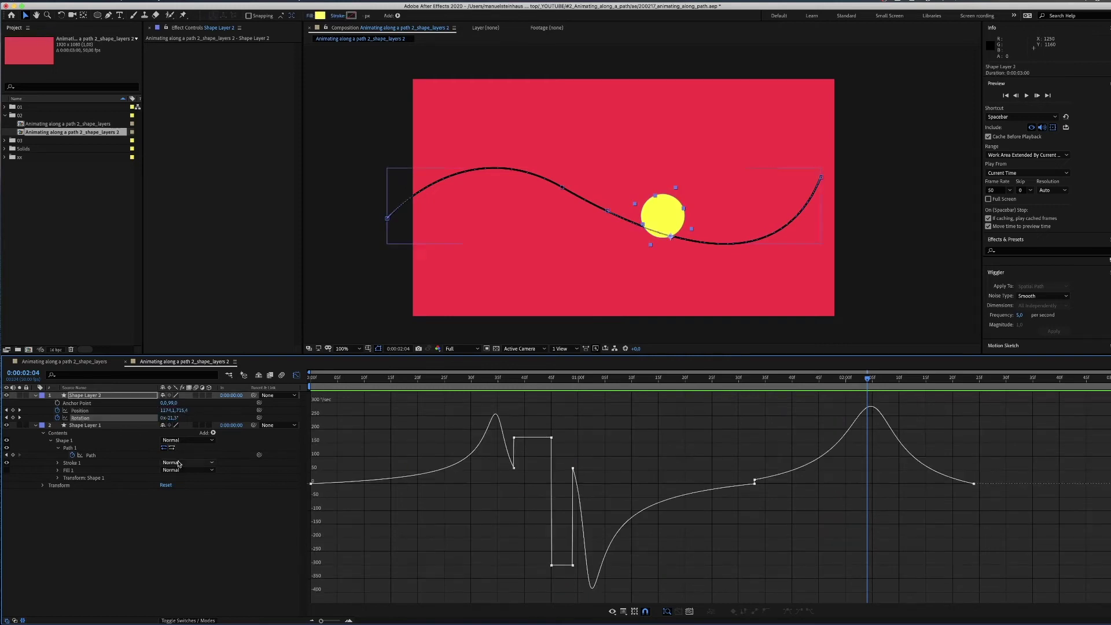
{"action": "left_click_drag", "start_coordinate": [995, 459], "coordinate": [885, 490]}
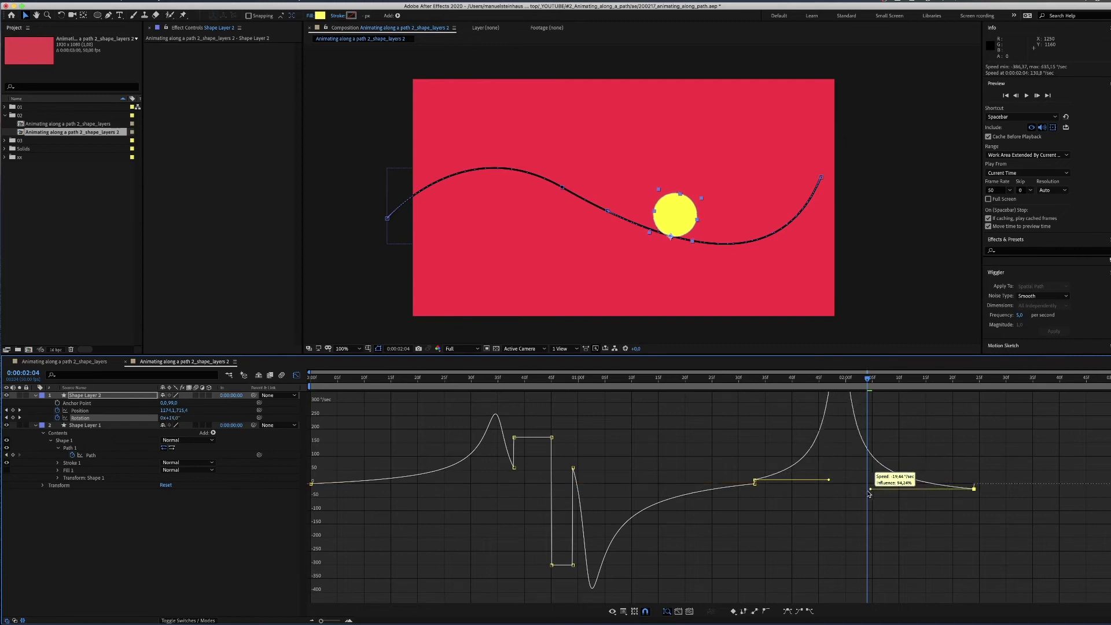
{"action": "left_click_drag", "start_coordinate": [868, 493], "coordinate": [854, 517]}
Step: Scrub the return movement and play the animation with all layers deselected to check the circle against the line
{"action": "mouse_move", "coordinate": [830, 408]}
{"action": "left_click_drag", "start_coordinate": [867, 379], "coordinate": [795, 417]}
{"action": "key", "text": "space"}
{"action": "left_click", "coordinate": [191, 577]}
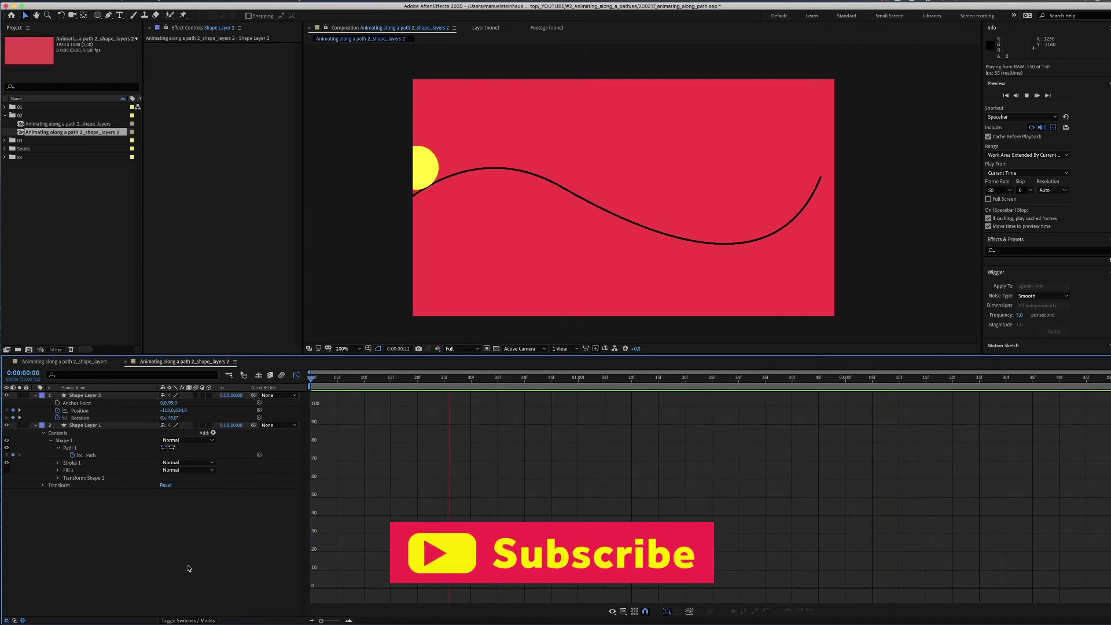
{"action": "key", "text": "space"}
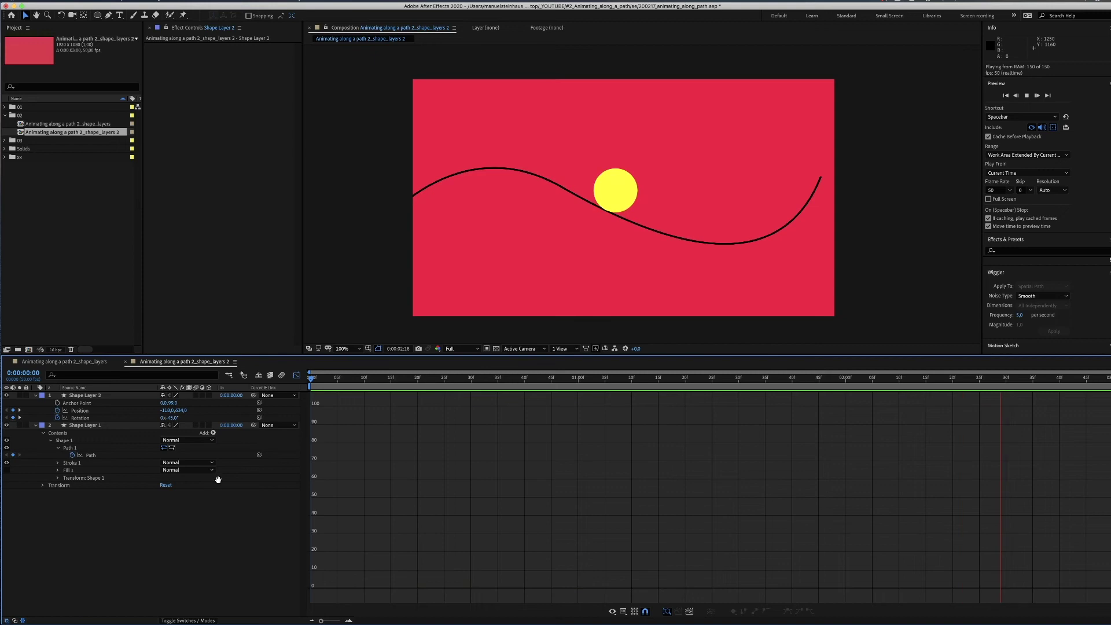
Step: Leave the graph view, return to 0:00:00:00 and add Trim Paths to Shape Layer 1's line path
{"action": "left_click", "coordinate": [296, 375]}
{"action": "key", "text": "Home"}
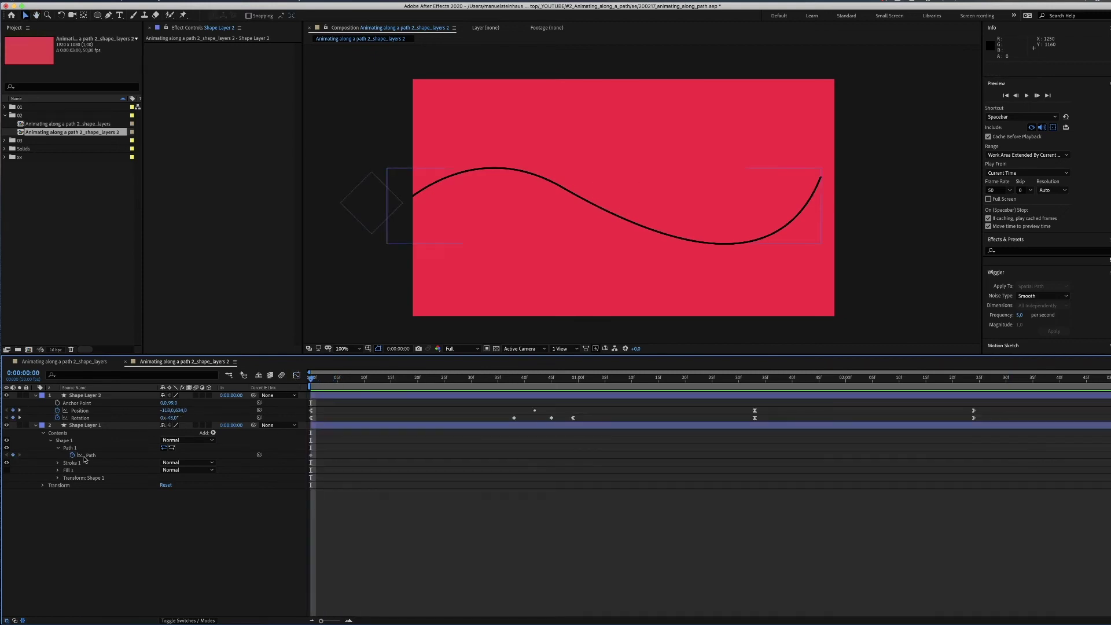
{"action": "left_click", "coordinate": [87, 456]}
{"action": "left_click", "coordinate": [213, 433]}
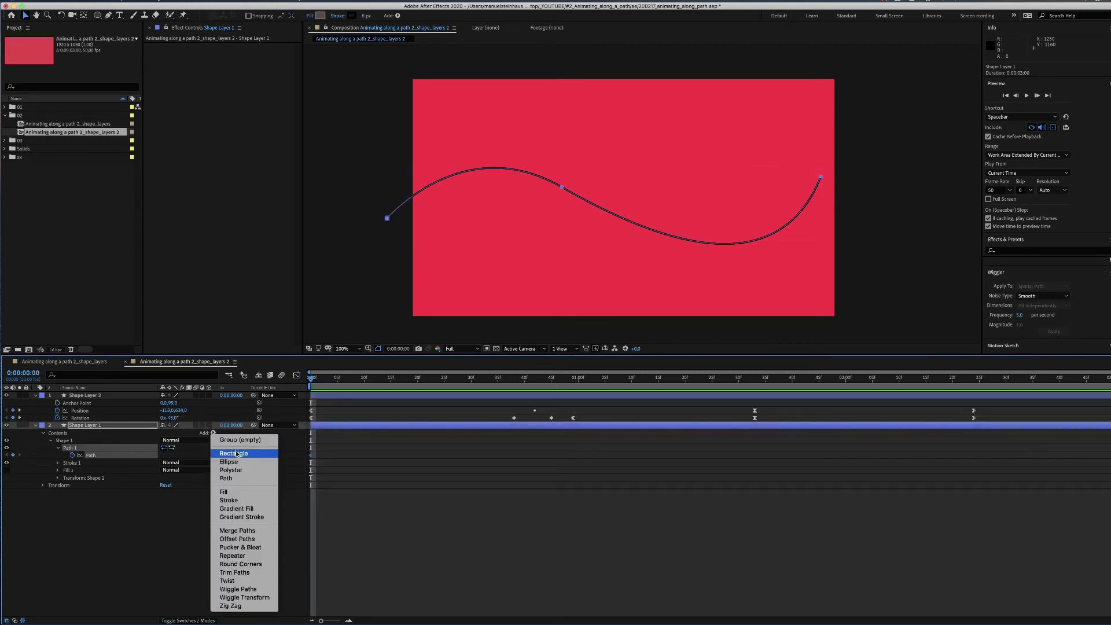
{"action": "left_click", "coordinate": [187, 530]}
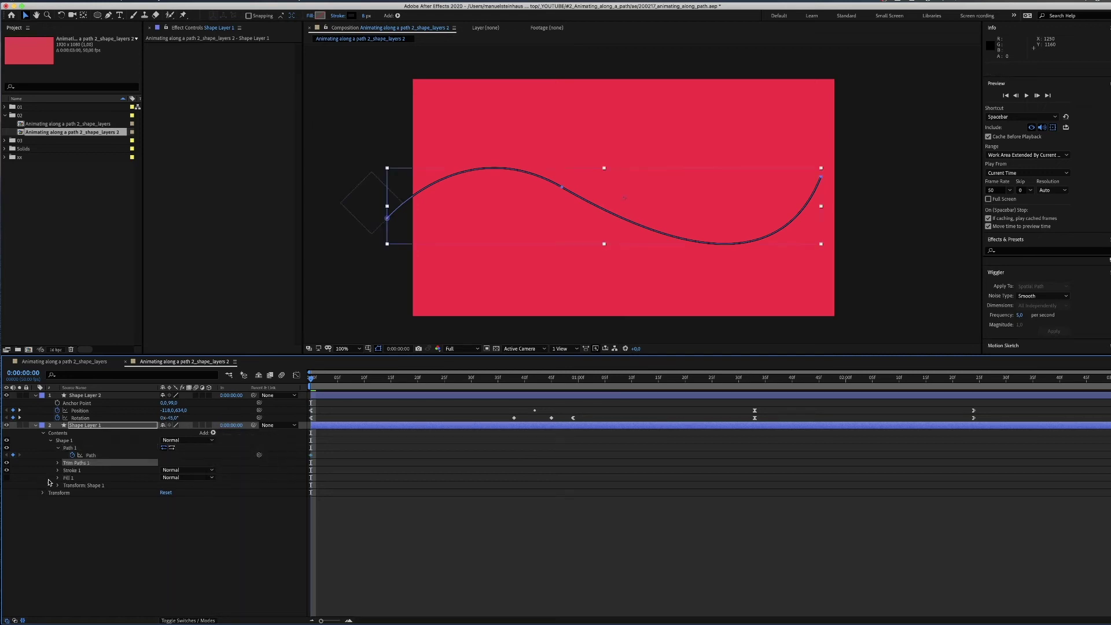
Step: Lower the End of Trim Paths 1 to nearly 0% and set Start and End keyframes at 0:00:00:00
{"action": "left_click", "coordinate": [58, 463]}
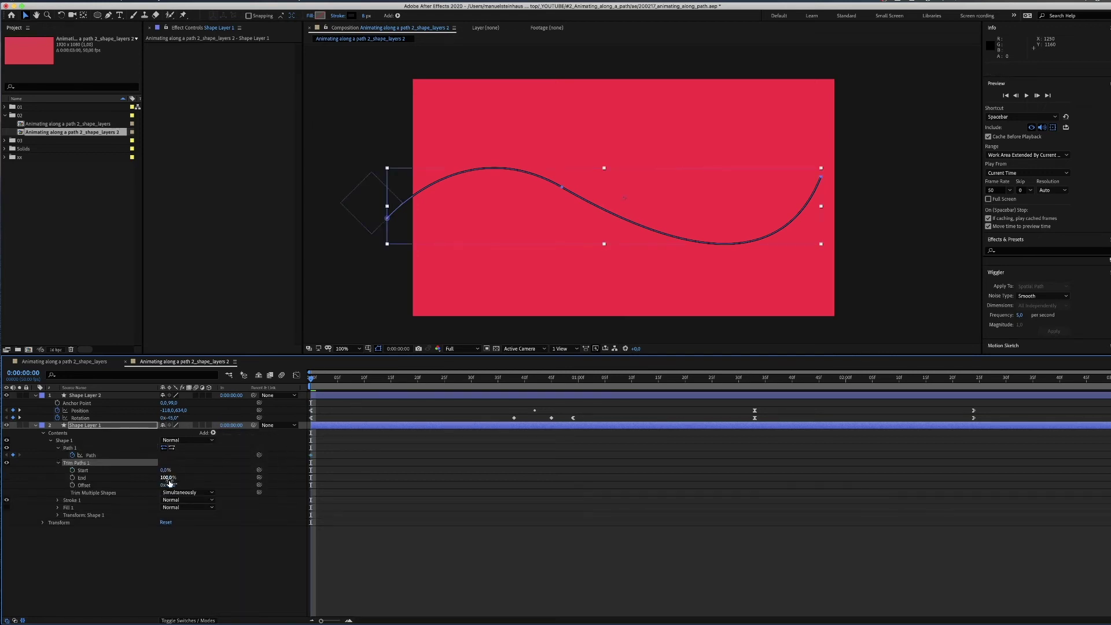
{"action": "mouse_move", "coordinate": [167, 478]}
{"action": "left_mouse_down"}
{"action": "mouse_move", "coordinate": [145, 478]}
{"action": "mouse_move", "coordinate": [189, 437]}
{"action": "left_mouse_up"}
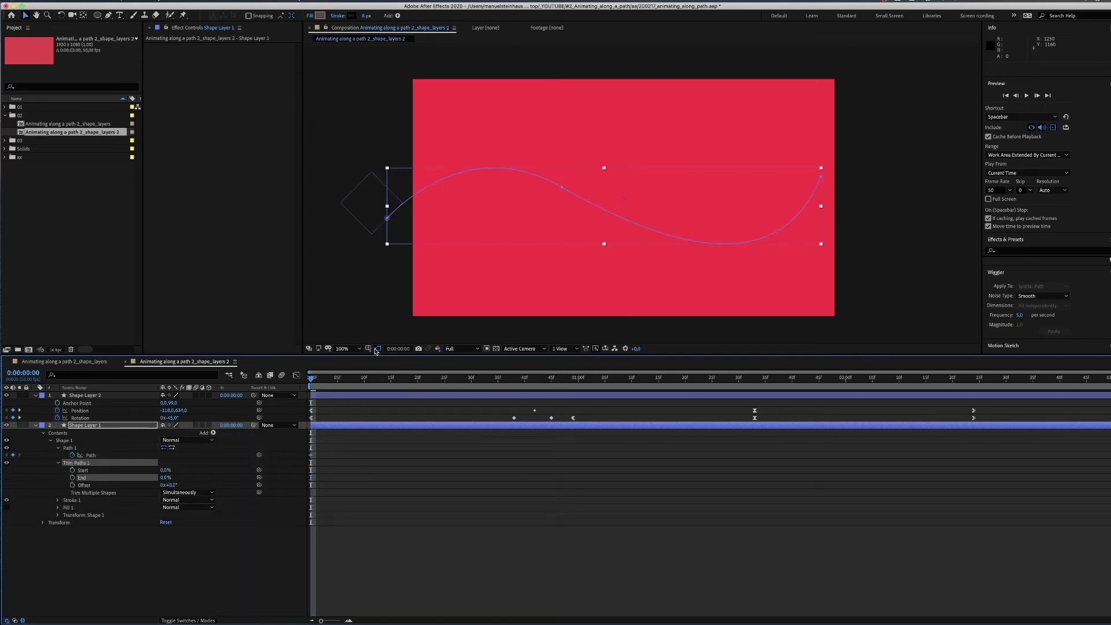
{"action": "left_click_drag", "start_coordinate": [165, 479], "coordinate": [166, 479]}
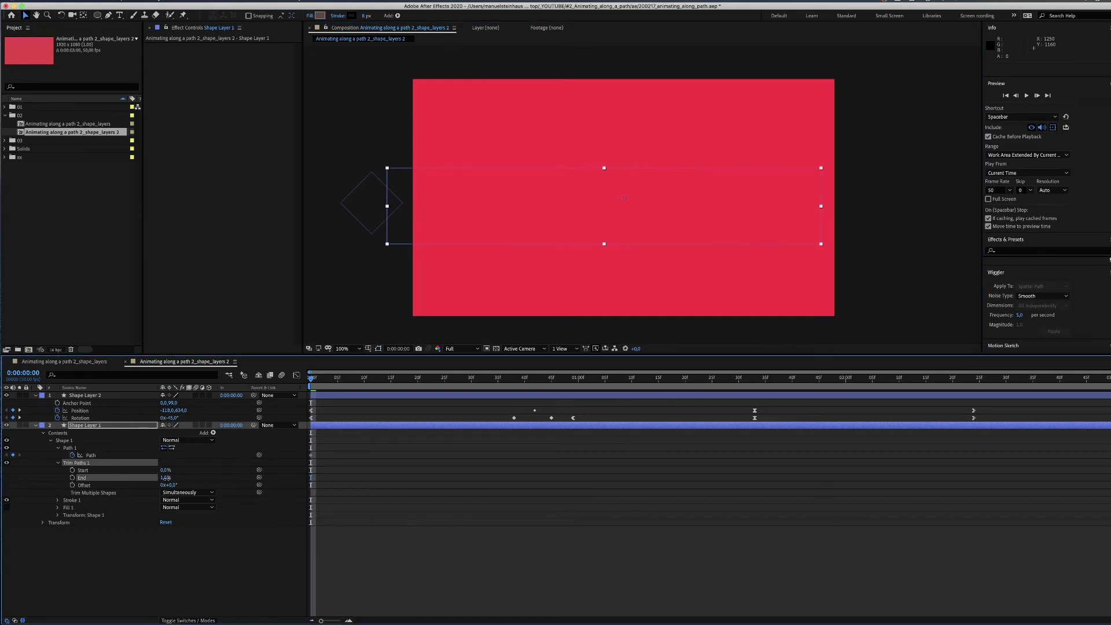
{"action": "left_click", "coordinate": [72, 470]}
Step: Add a Trim Paths End keyframe of 100% at 0:00:01:21 and apply Easy Ease In to it
{"action": "key", "text": "space"}
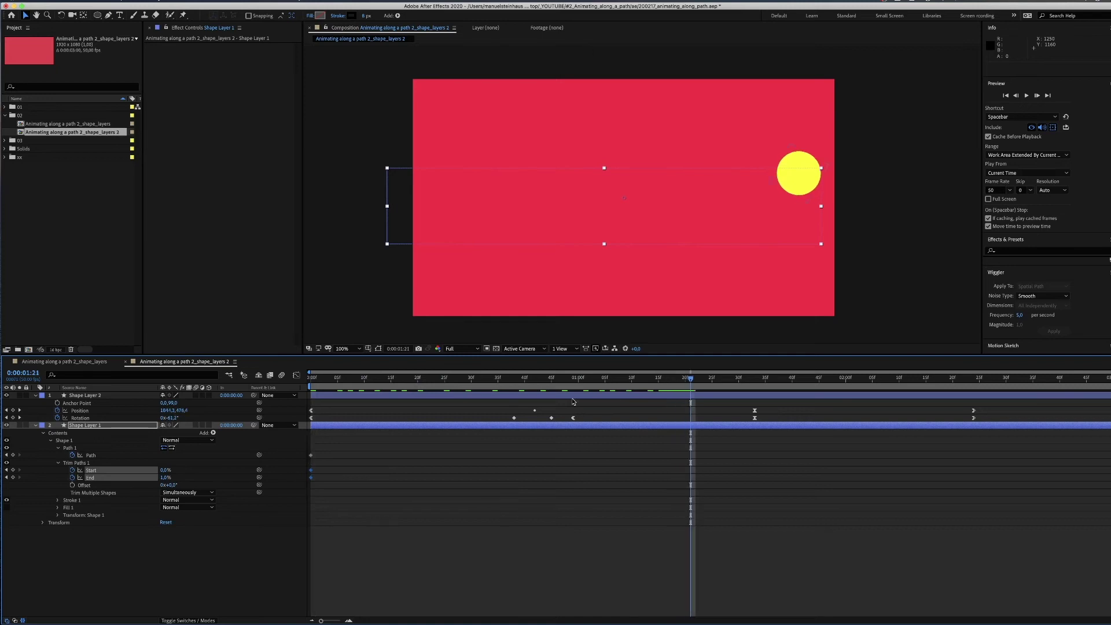
{"action": "mouse_move", "coordinate": [163, 478]}
{"action": "left_mouse_down"}
{"action": "mouse_move", "coordinate": [666, 385]}
{"action": "mouse_move", "coordinate": [487, 406]}
{"action": "mouse_move", "coordinate": [301, 452]}
{"action": "left_mouse_up"}
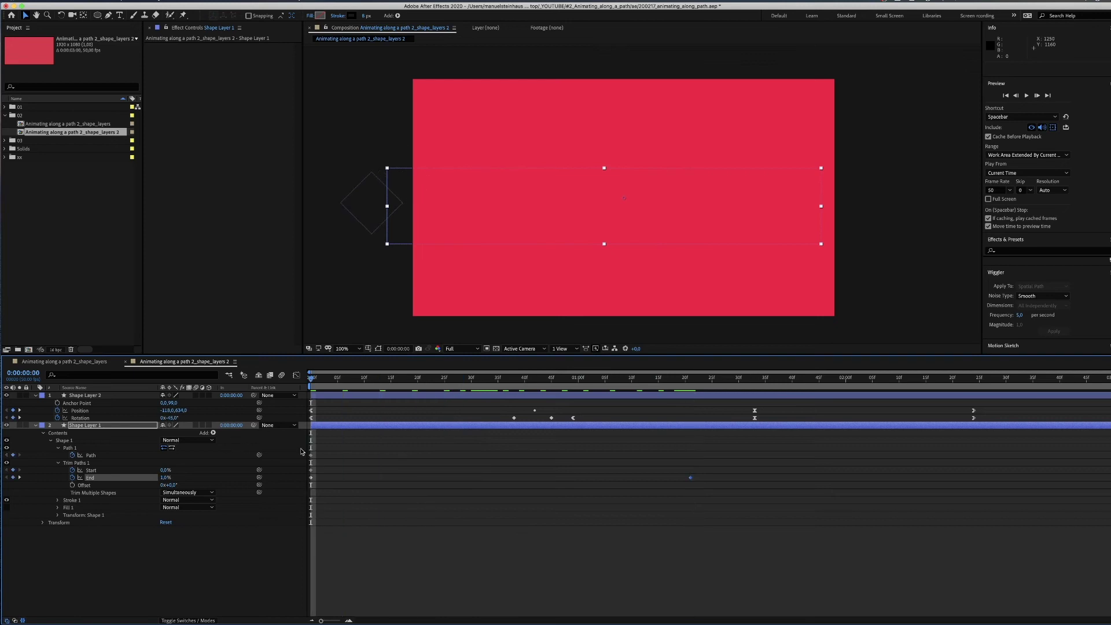
{"action": "right_click", "coordinate": [690, 478]}
{"action": "mouse_move", "coordinate": [729, 581]}
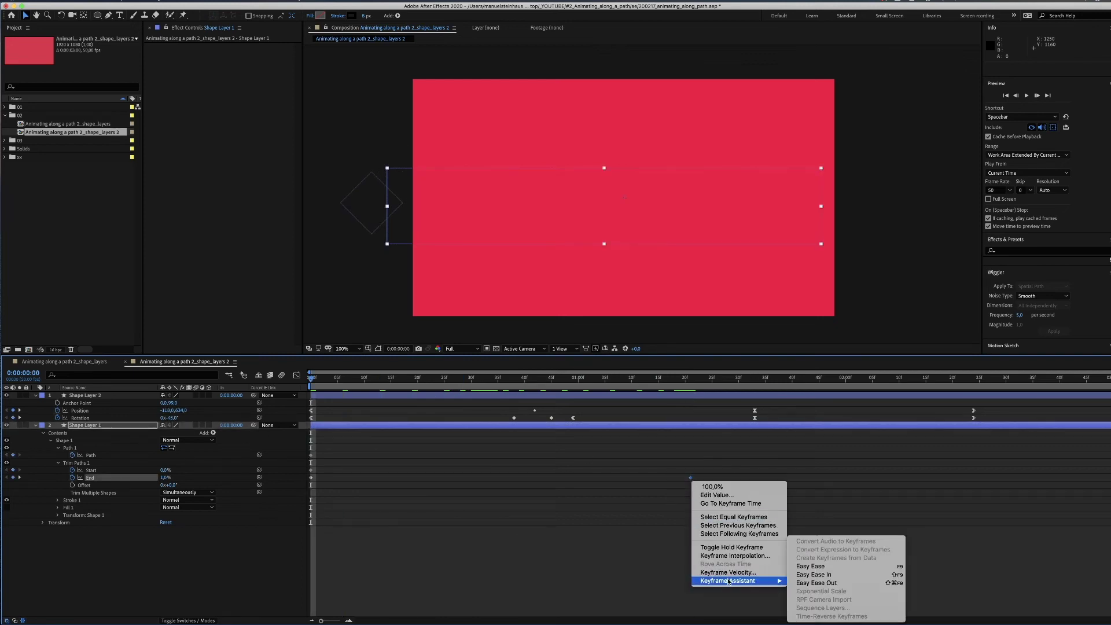
{"action": "left_click", "coordinate": [813, 575]}
Step: Shape the End speed graph to start at zero, peak early and slow down gradually, and play the result
{"action": "left_click", "coordinate": [296, 377]}
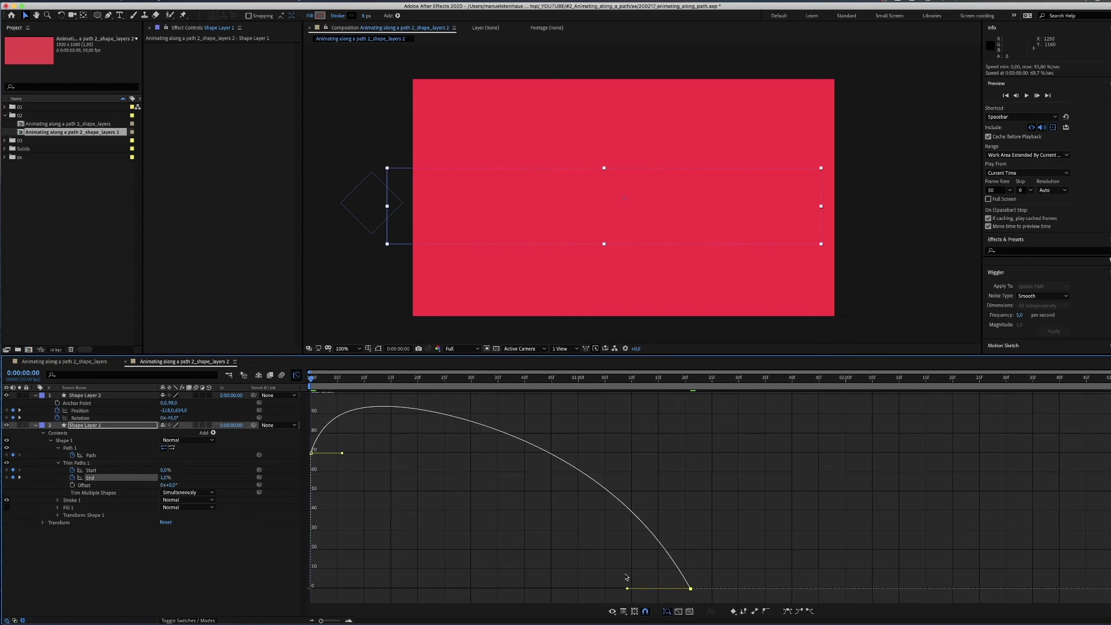
{"action": "left_click_drag", "start_coordinate": [626, 591], "coordinate": [533, 589]}
{"action": "left_click_drag", "start_coordinate": [342, 523], "coordinate": [385, 559]}
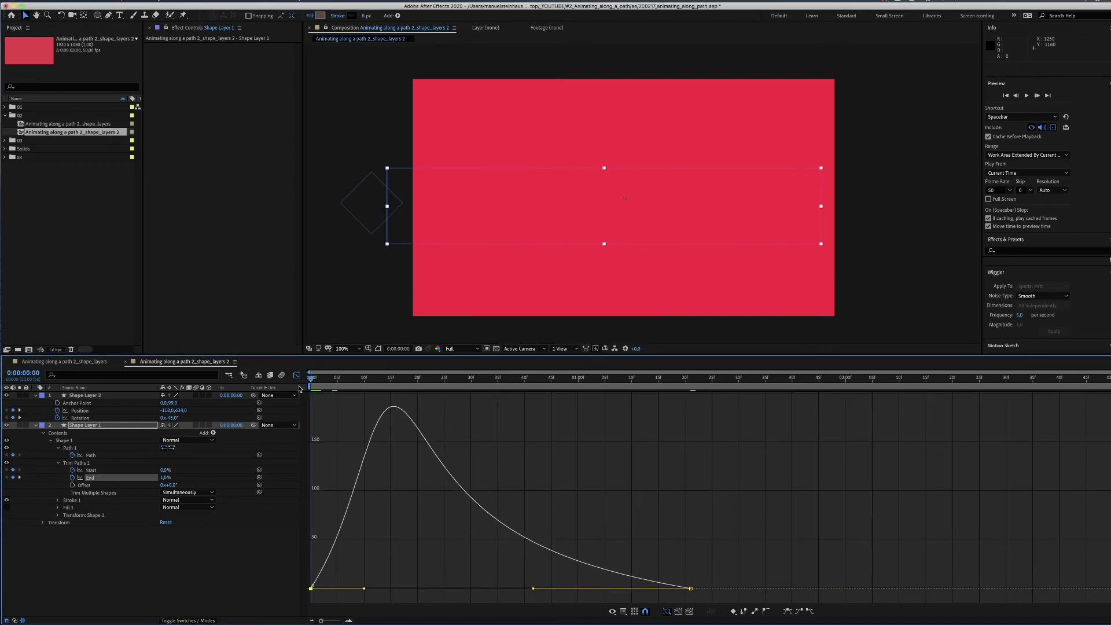
{"action": "key", "text": "space"}
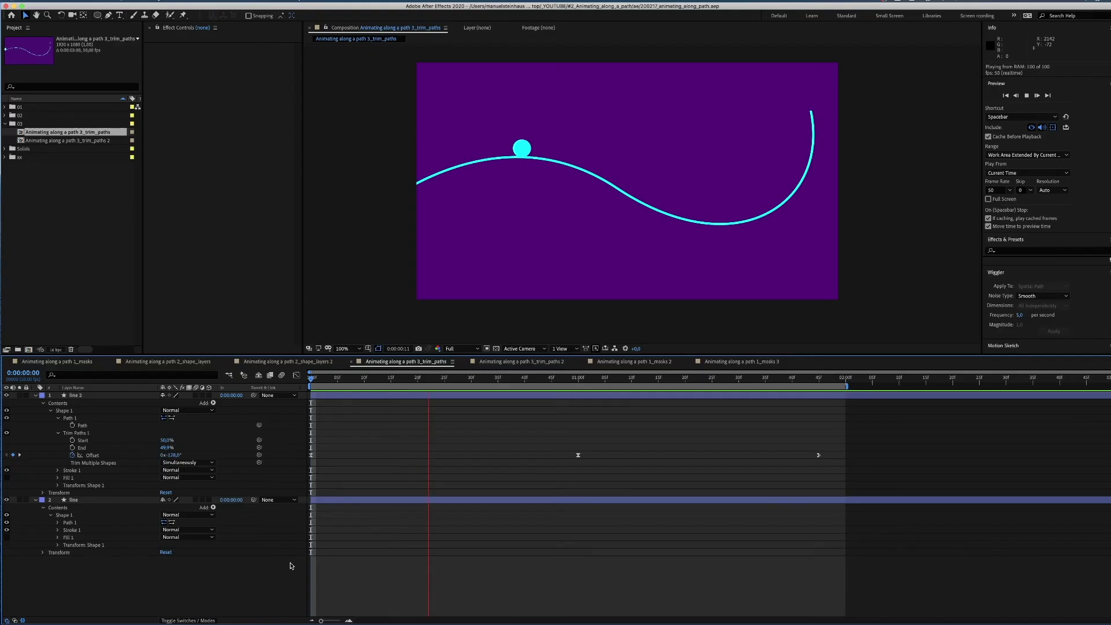
Step: Open the composition Animating along a path 3_trim_paths 2 and draw a three-point wavy path from outside the frame's left edge with the Pen tool
{"action": "key", "text": "space"}
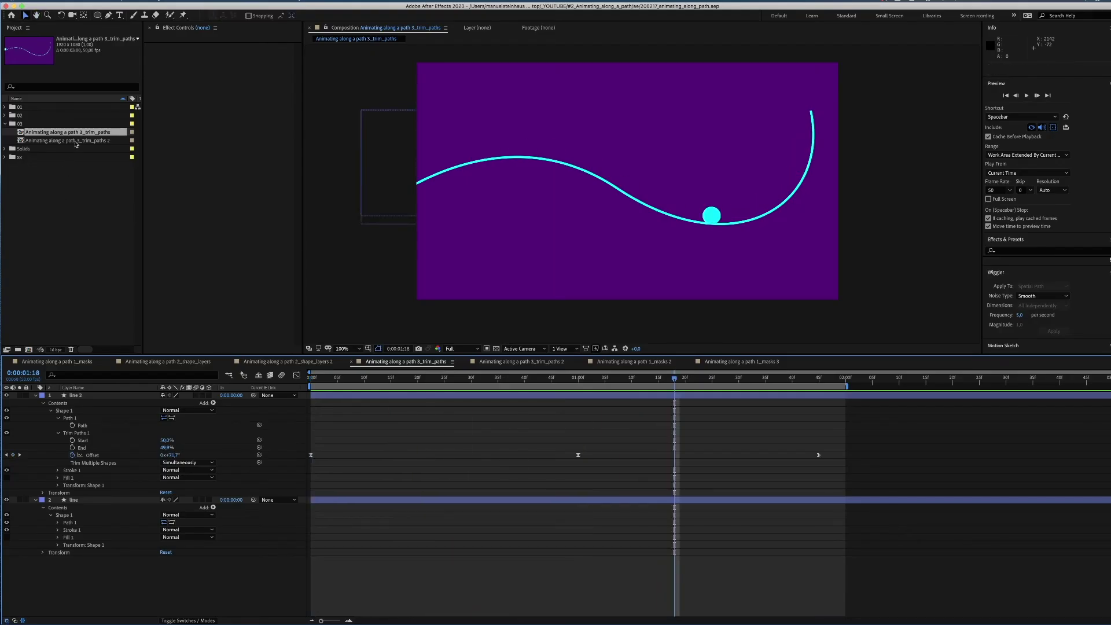
{"action": "double_click", "coordinate": [76, 143]}
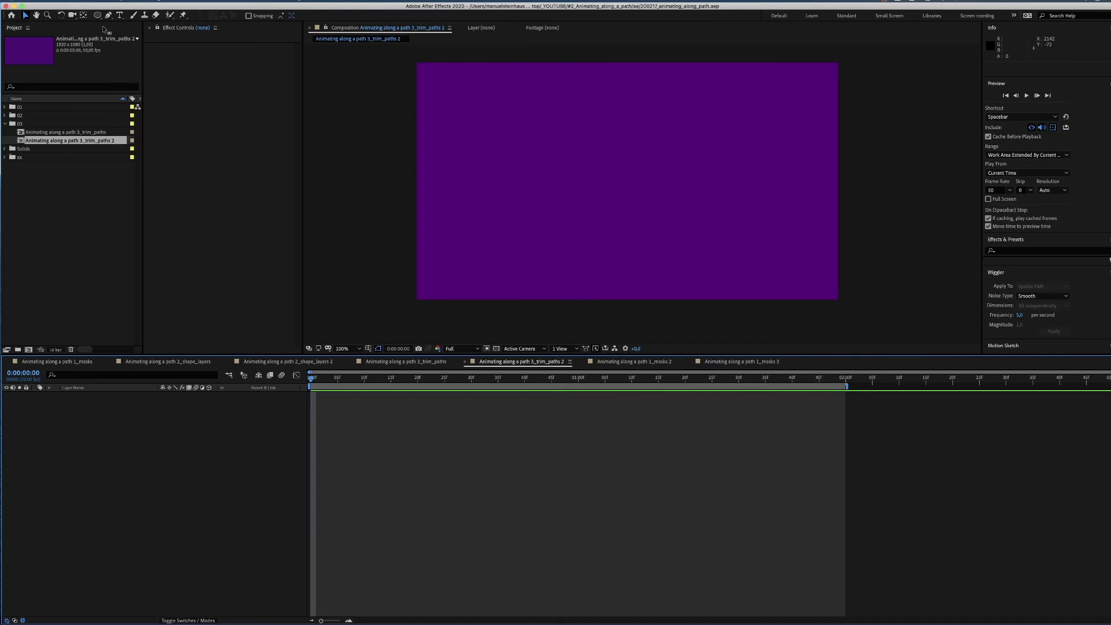
{"action": "key", "text": "g"}
{"action": "left_click_drag", "start_coordinate": [399, 210], "coordinate": [408, 200]}
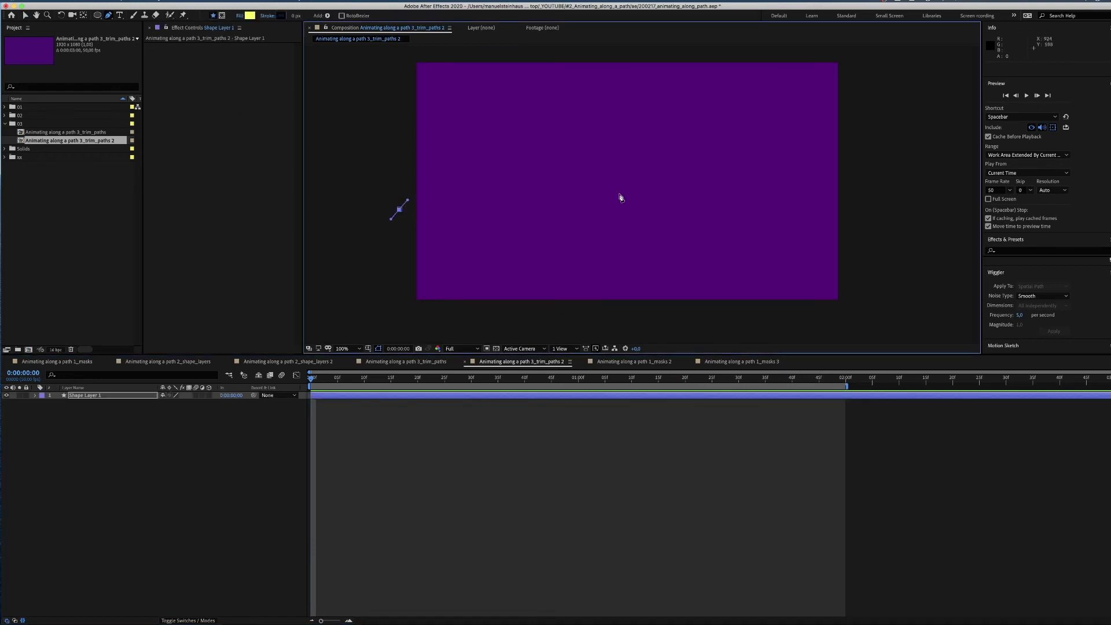
{"action": "left_click_drag", "start_coordinate": [627, 201], "coordinate": [710, 247]}
{"action": "left_click_drag", "start_coordinate": [801, 205], "coordinate": [802, 120]}
{"action": "key", "text": "v"}
{"action": "left_click_drag", "start_coordinate": [801, 205], "coordinate": [804, 136]}
Step: Expand the new Shape Layer 1 and hide its Fill 1
{"action": "left_click", "coordinate": [34, 396]}
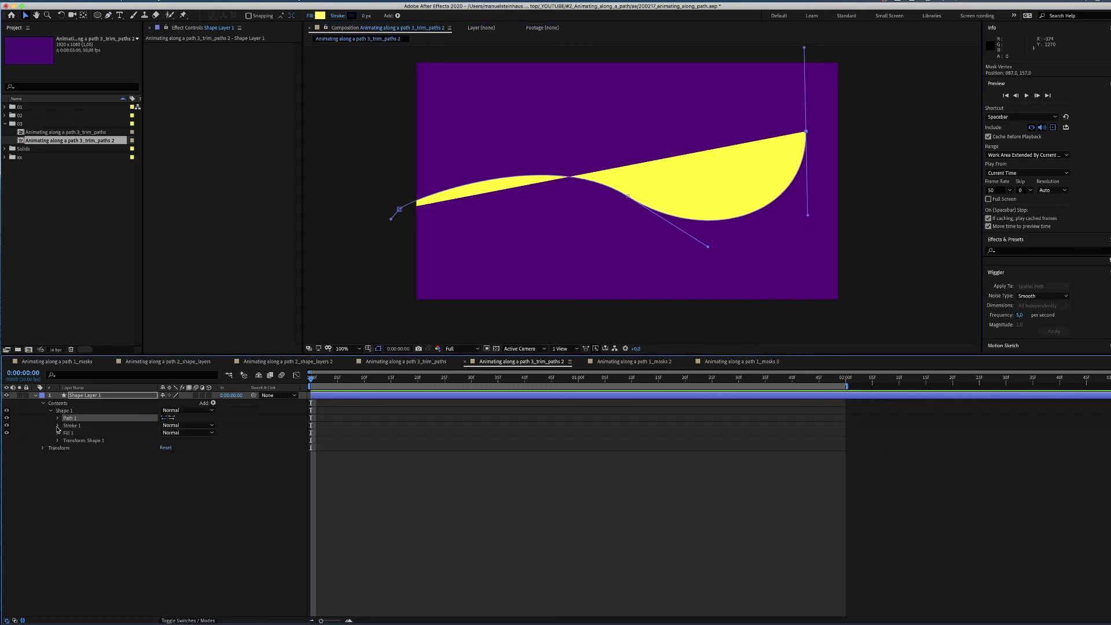
{"action": "left_click", "coordinate": [6, 433]}
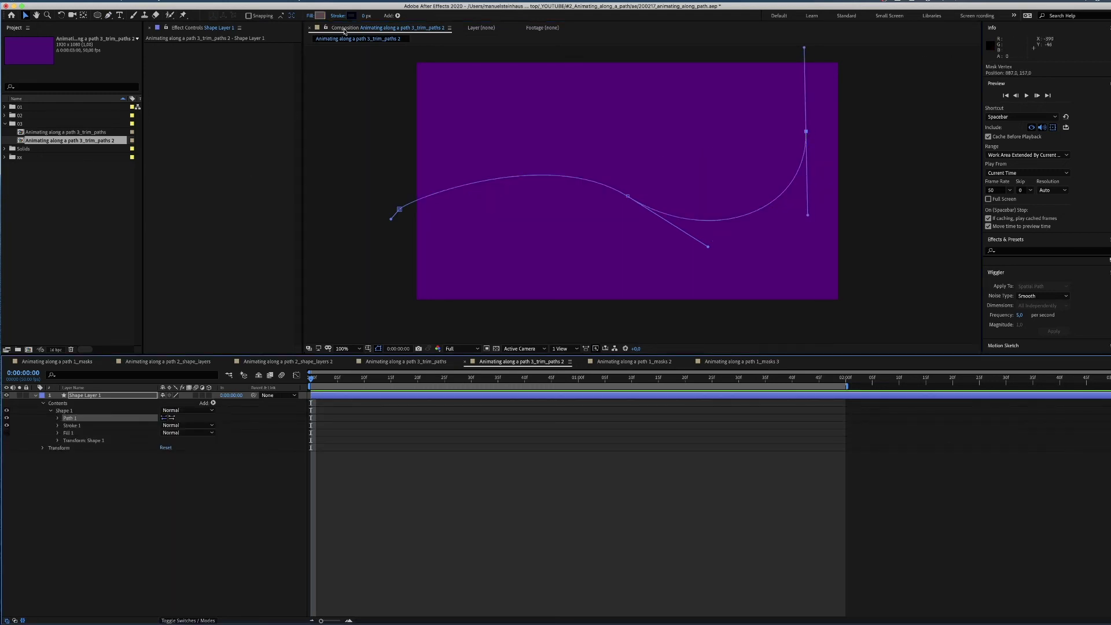
Step: Set the wavy path's stroke width to 8 px and its stroke color to cyan
{"action": "left_click", "coordinate": [365, 17]}
{"action": "type", "text": "8"}
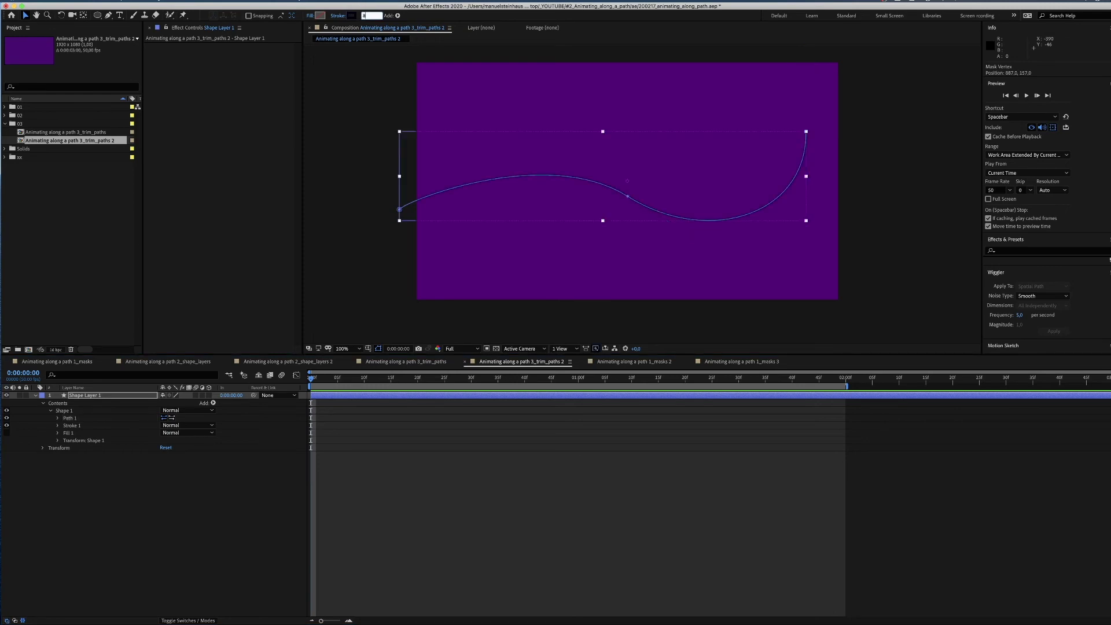
{"action": "left_click", "coordinate": [351, 16]}
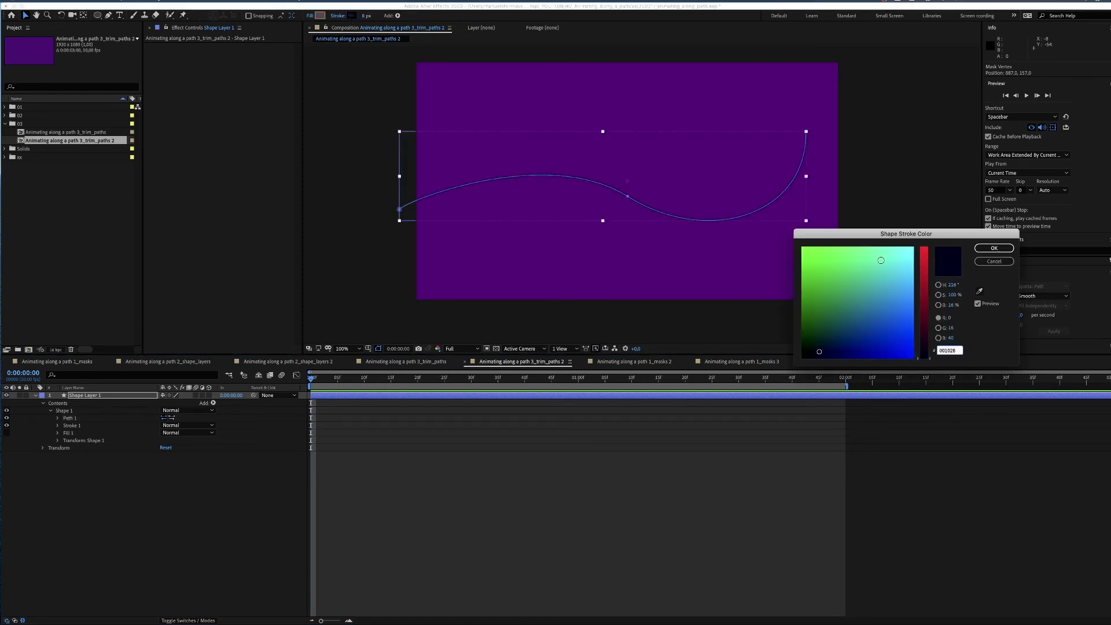
{"action": "left_click", "coordinate": [897, 270]}
{"action": "left_click", "coordinate": [993, 248]}
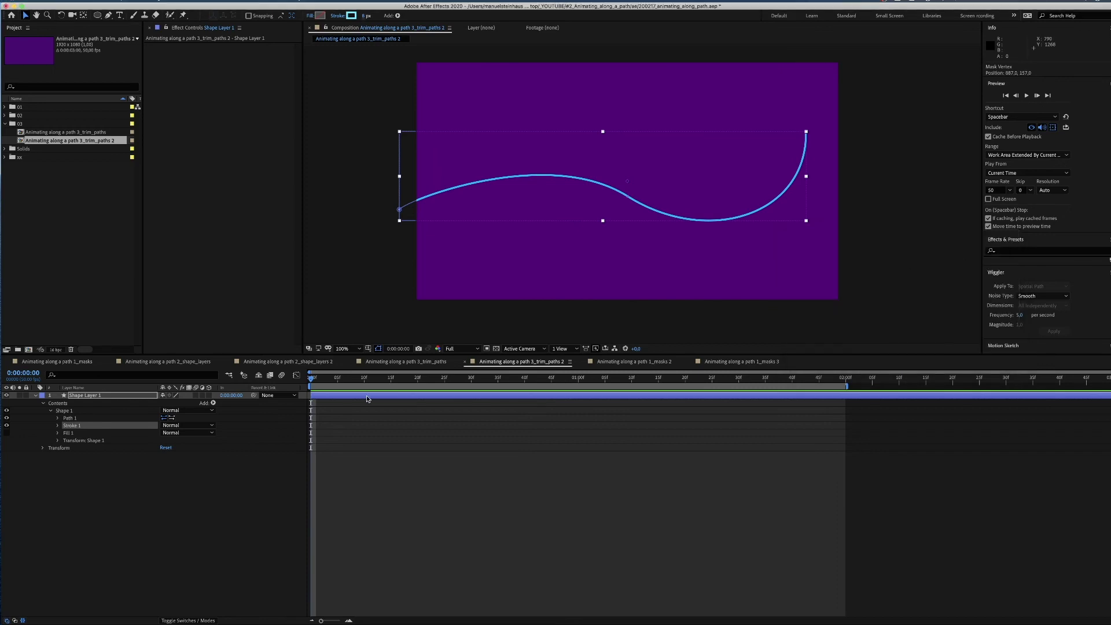
Step: Adjust the direction handles of Path 1's middle point to smooth the wave, and deselect the layer
{"action": "left_click", "coordinate": [58, 418]}
{"action": "left_click", "coordinate": [81, 426]}
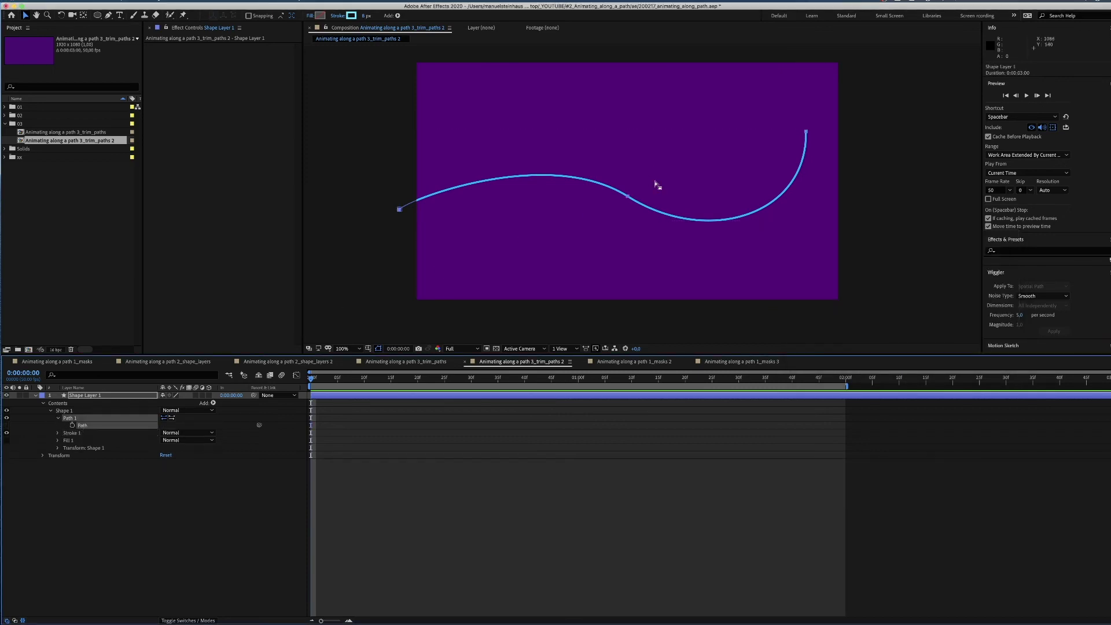
{"action": "left_click", "coordinate": [628, 197]}
{"action": "left_click_drag", "start_coordinate": [553, 150], "coordinate": [531, 145]}
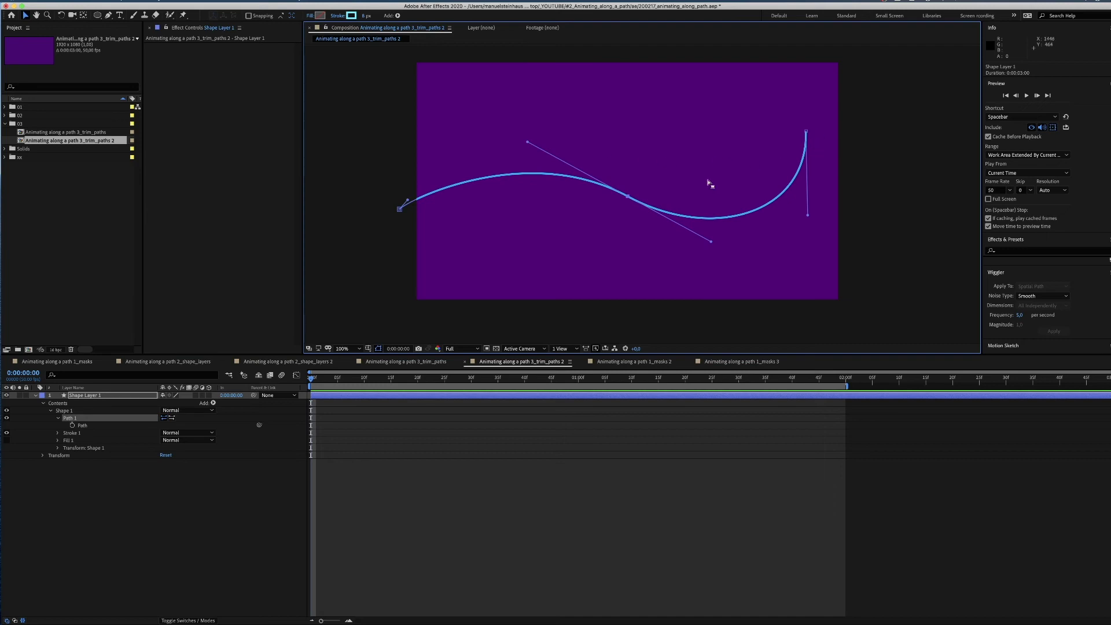
{"action": "left_click", "coordinate": [108, 509]}
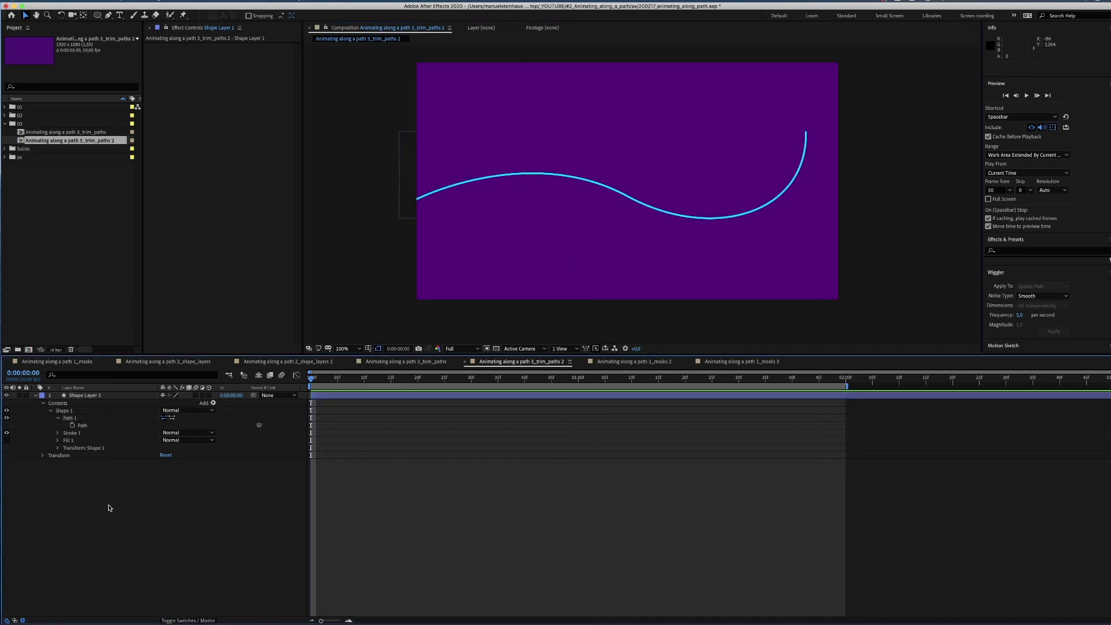
Step: Duplicate Shape Layer 1 and set the Stroke Width of the copy's Stroke 1 to 50
{"action": "left_click", "coordinate": [81, 396]}
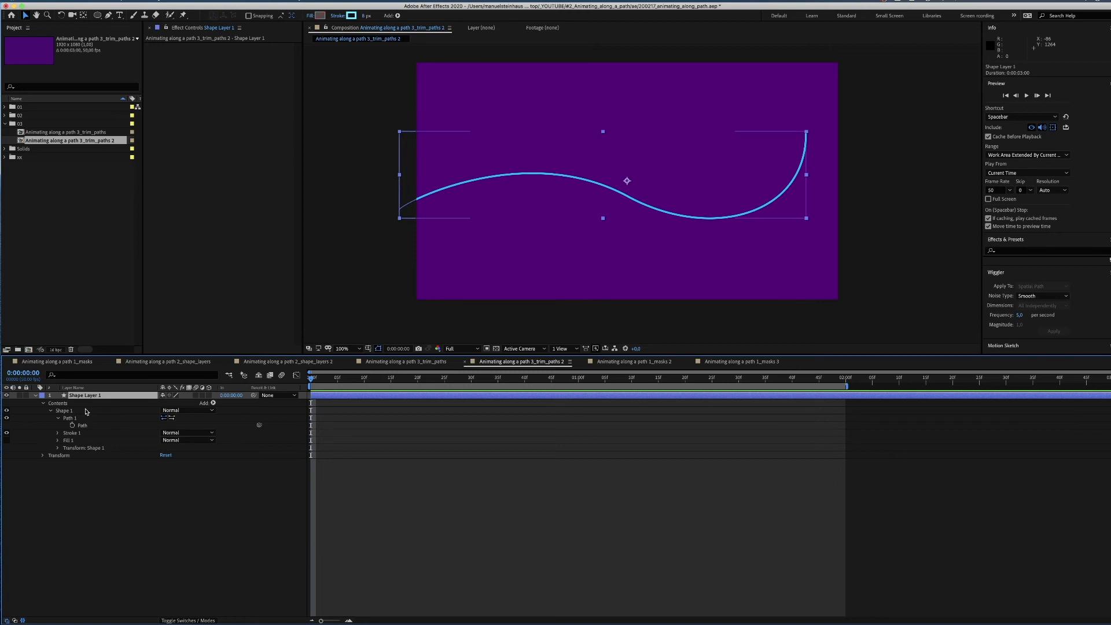
{"action": "key", "text": "super+d"}
{"action": "left_click", "coordinate": [36, 396]}
{"action": "left_click", "coordinate": [44, 403]}
{"action": "left_click", "coordinate": [50, 411]}
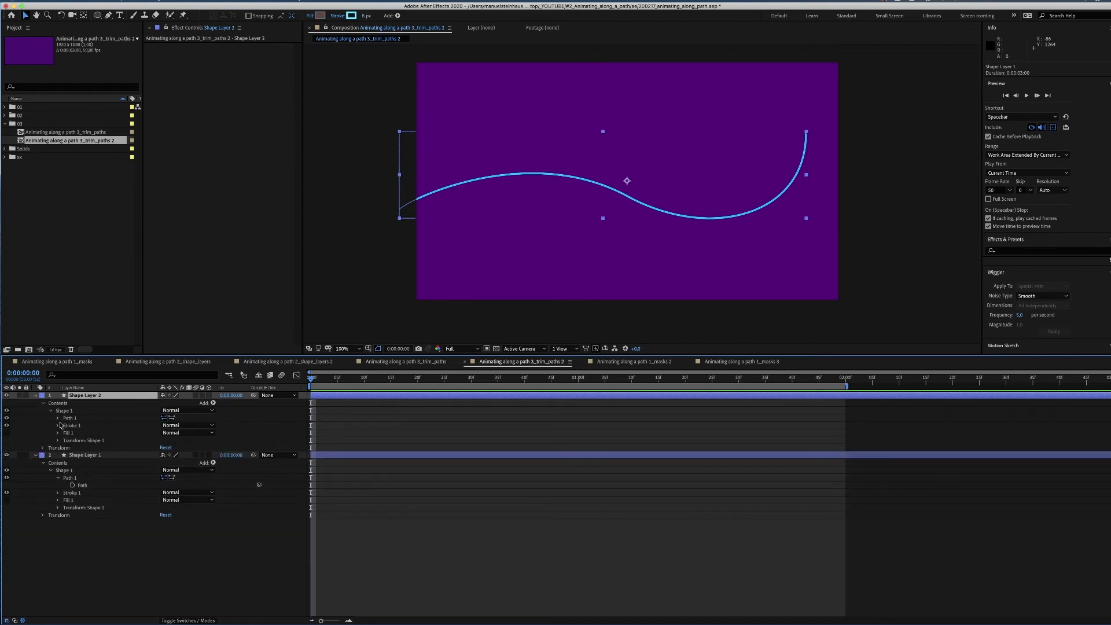
{"action": "left_click", "coordinate": [58, 426]}
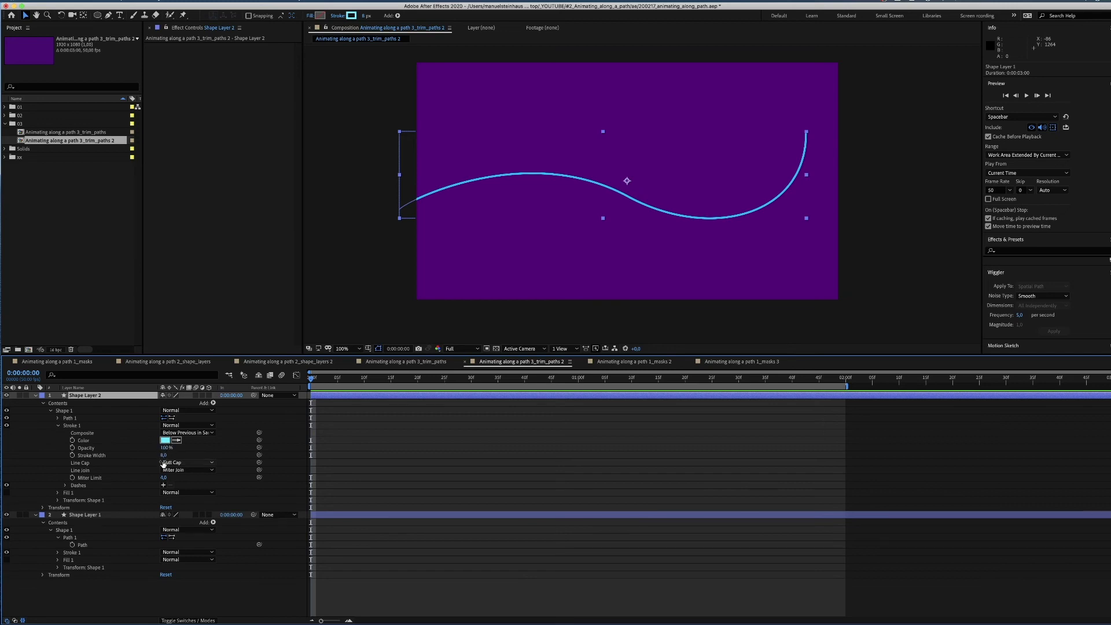
{"action": "key", "text": "Return"}
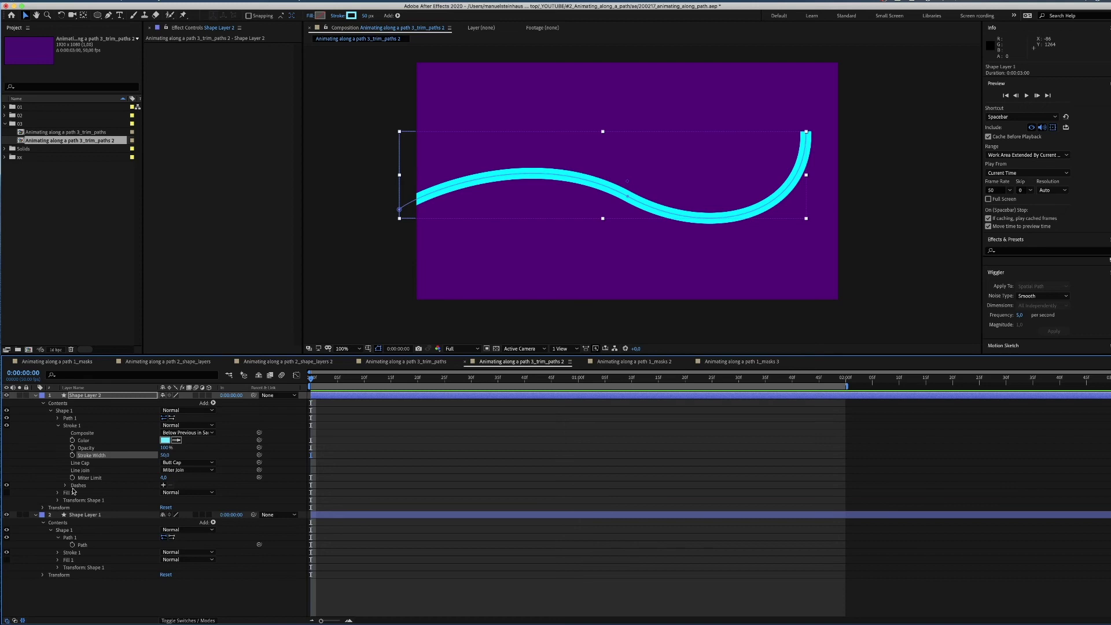
Step: Add Trim Paths to Shape Layer 2 and set its Start to 50% and End to 49.9%
{"action": "left_click", "coordinate": [213, 403]}
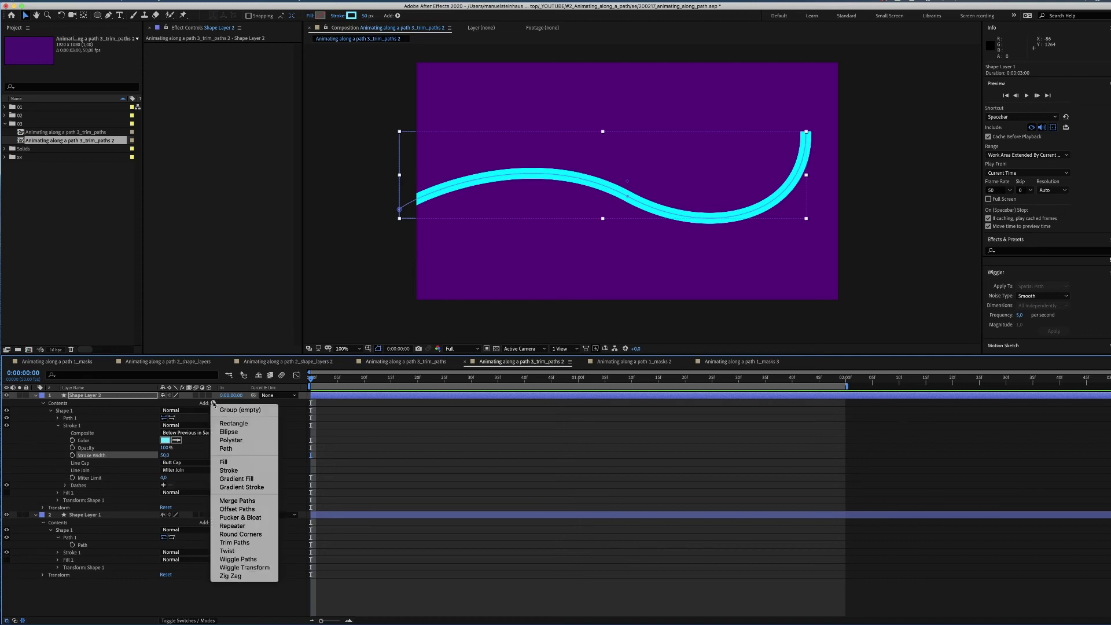
{"action": "left_click", "coordinate": [247, 543]}
{"action": "left_click", "coordinate": [58, 425]}
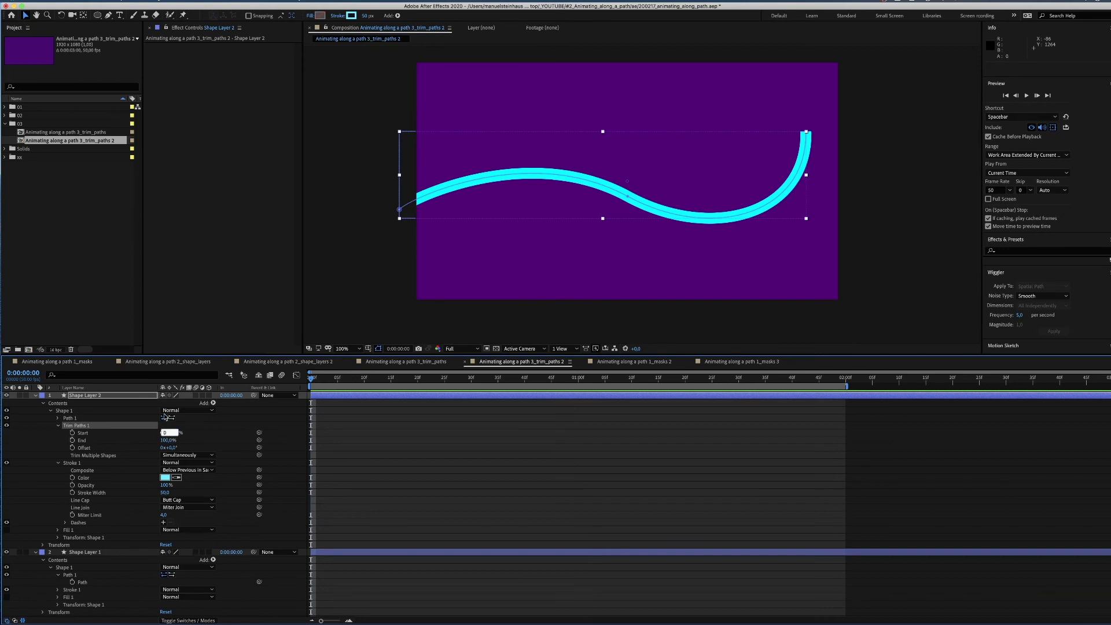
{"action": "type", "text": "50"}
{"action": "key", "text": "Tab"}
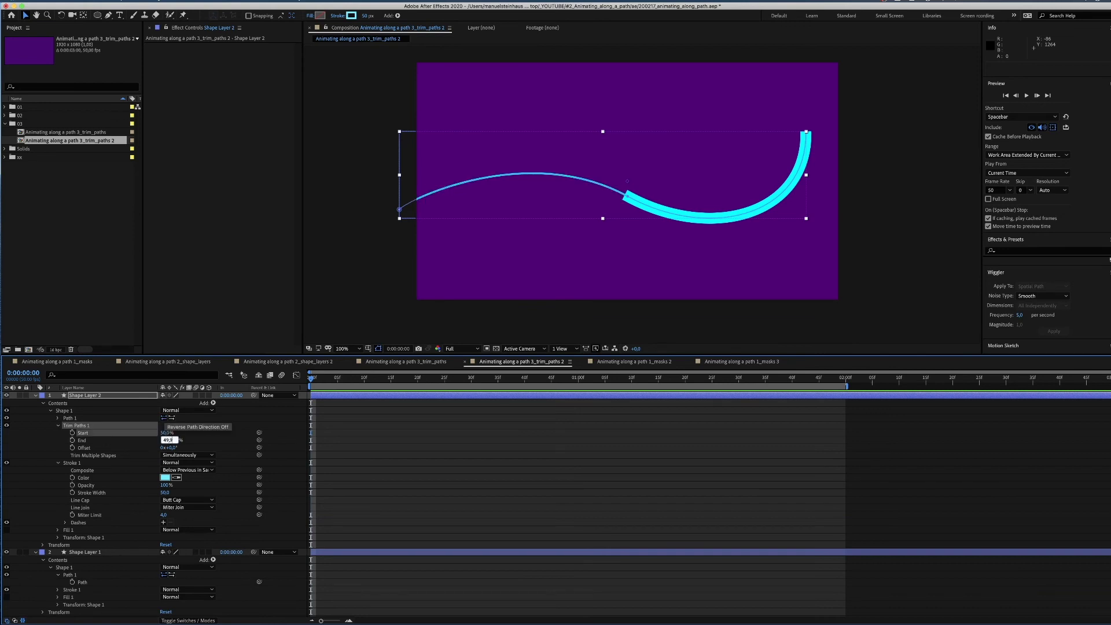
{"action": "type", "text": "49,9"}
{"action": "key", "text": "Return"}
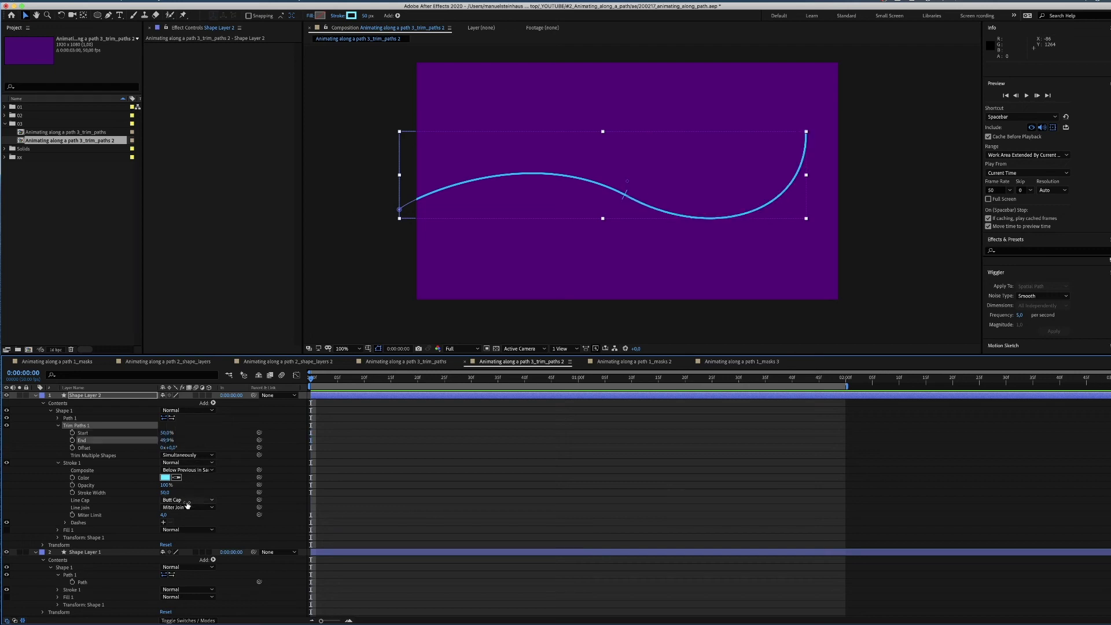
Step: Change the Line Cap of Shape Layer 2's stroke to Round Cap and deselect the layer
{"action": "left_click", "coordinate": [187, 500]}
{"action": "left_click", "coordinate": [185, 515]}
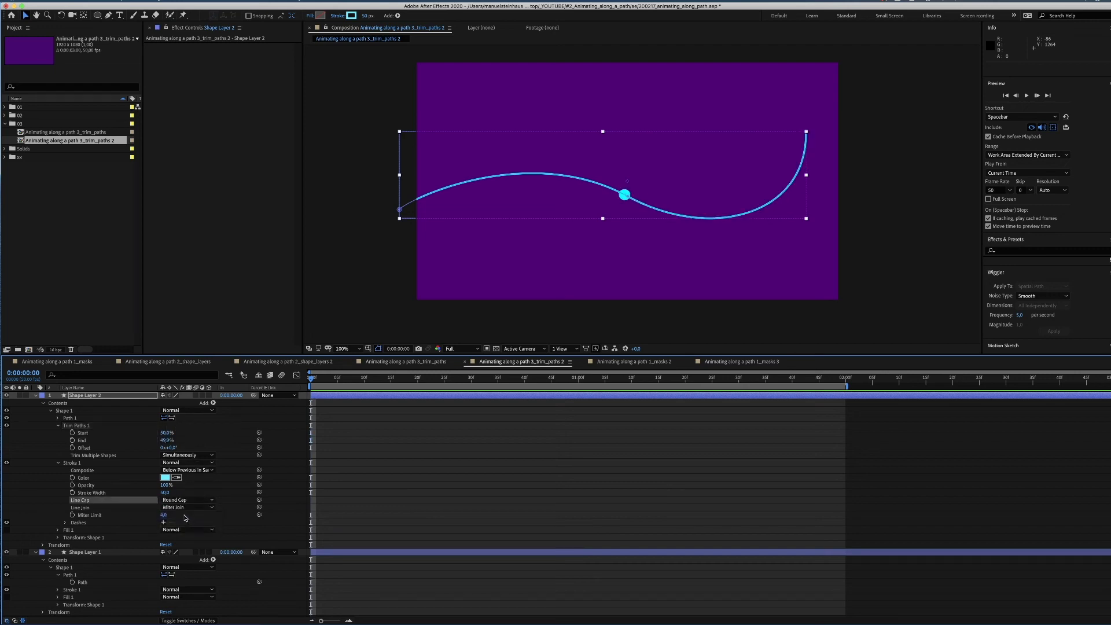
{"action": "left_click", "coordinate": [39, 496]}
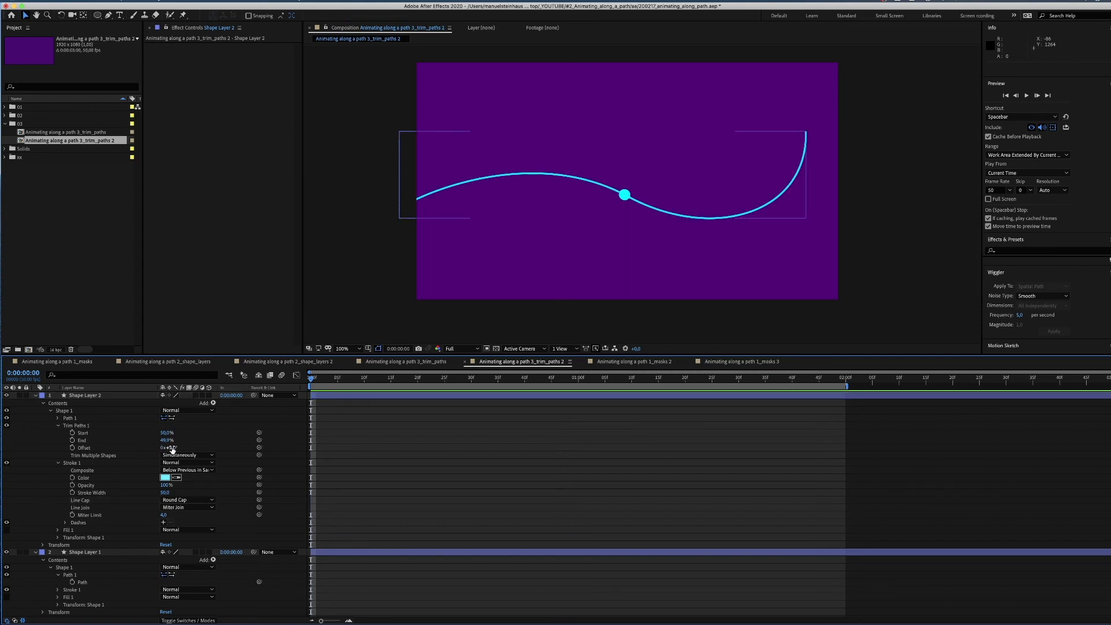
Step: Test the circle's travel with the Trim Paths Offset and set a starting keyframe of -156° near the path's beginning
{"action": "left_click_drag", "start_coordinate": [172, 449], "coordinate": [134, 455]}
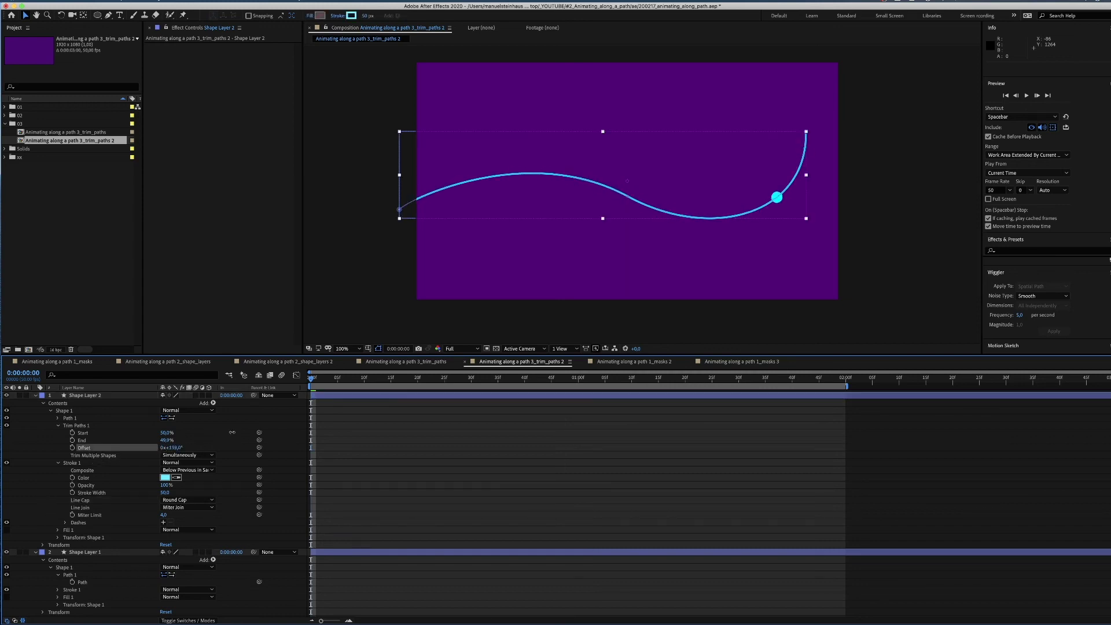
{"action": "left_click_drag", "start_coordinate": [241, 428], "coordinate": [170, 441]}
{"action": "left_click_drag", "start_coordinate": [118, 463], "coordinate": [120, 463]}
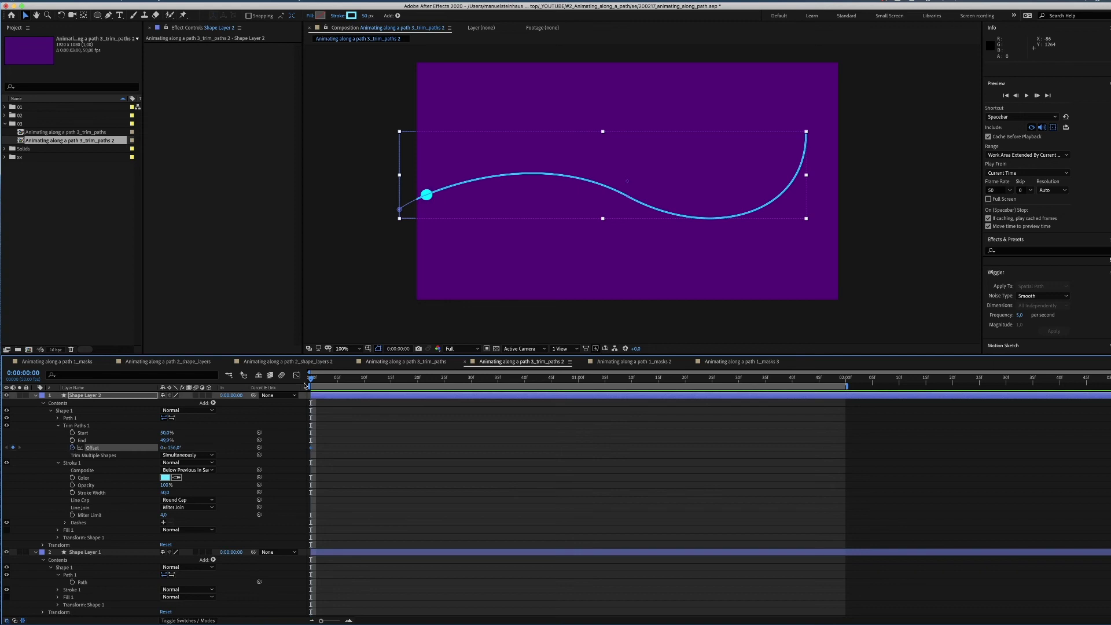
Step: Keyframe the Offset at 173° near the path's end, shift that keyframe to 0:00:01:18, and add one of about -18° at 0:00:01:49
{"action": "key", "text": "space"}
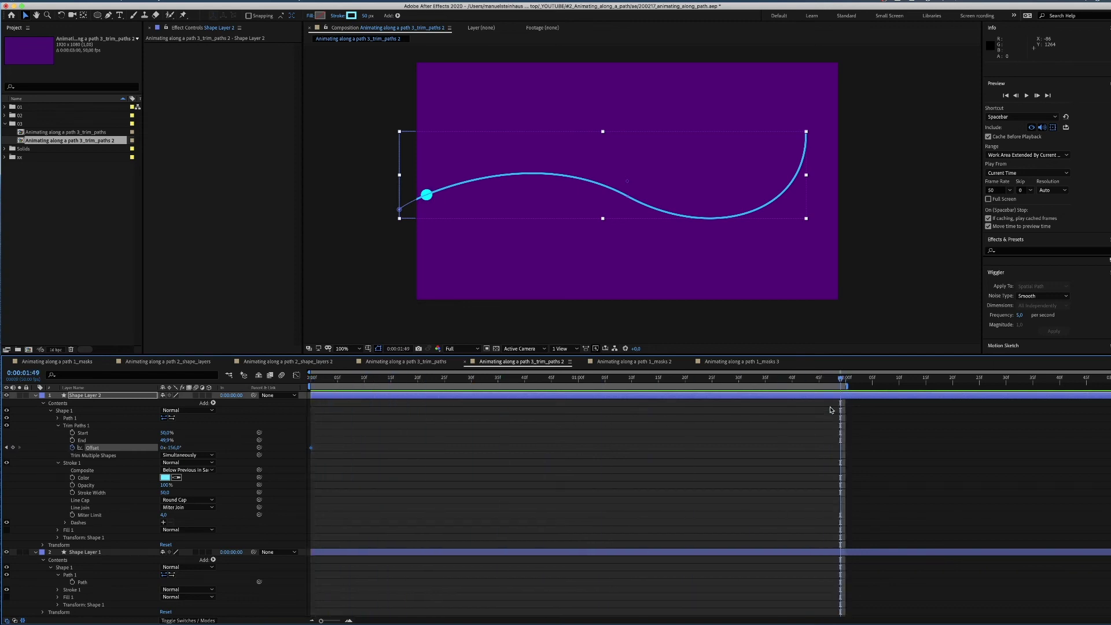
{"action": "left_click_drag", "start_coordinate": [173, 448], "coordinate": [225, 449]}
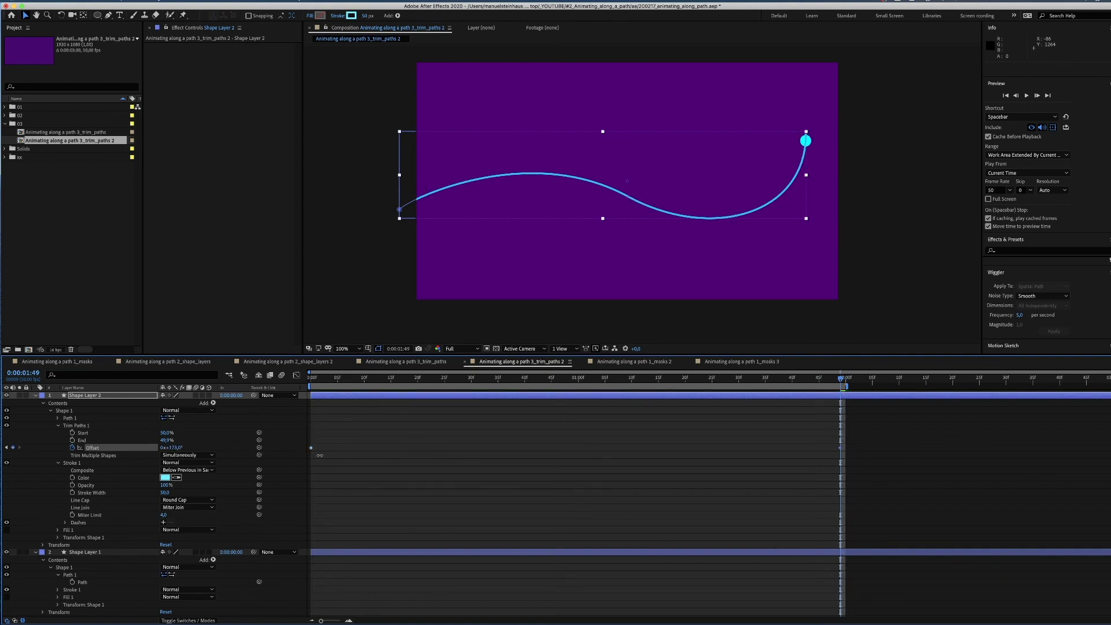
{"action": "left_click_drag", "start_coordinate": [840, 447], "coordinate": [673, 463]}
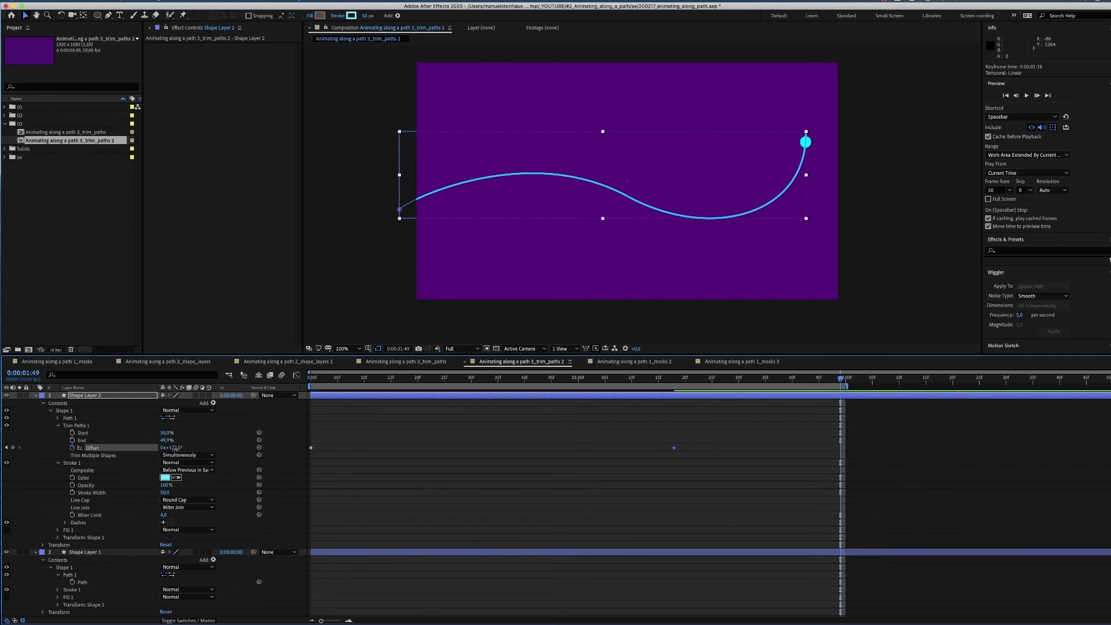
{"action": "left_click_drag", "start_coordinate": [174, 448], "coordinate": [108, 465]}
Step: Shape the Offset speed graph between the first two keyframes into a bell curve starting and ending near zero
{"action": "left_click_drag", "start_coordinate": [347, 435], "coordinate": [309, 461]}
{"action": "right_click", "coordinate": [313, 449]}
{"action": "mouse_move", "coordinate": [393, 554]}
{"action": "left_click", "coordinate": [470, 579]}
{"action": "left_click", "coordinate": [297, 375]}
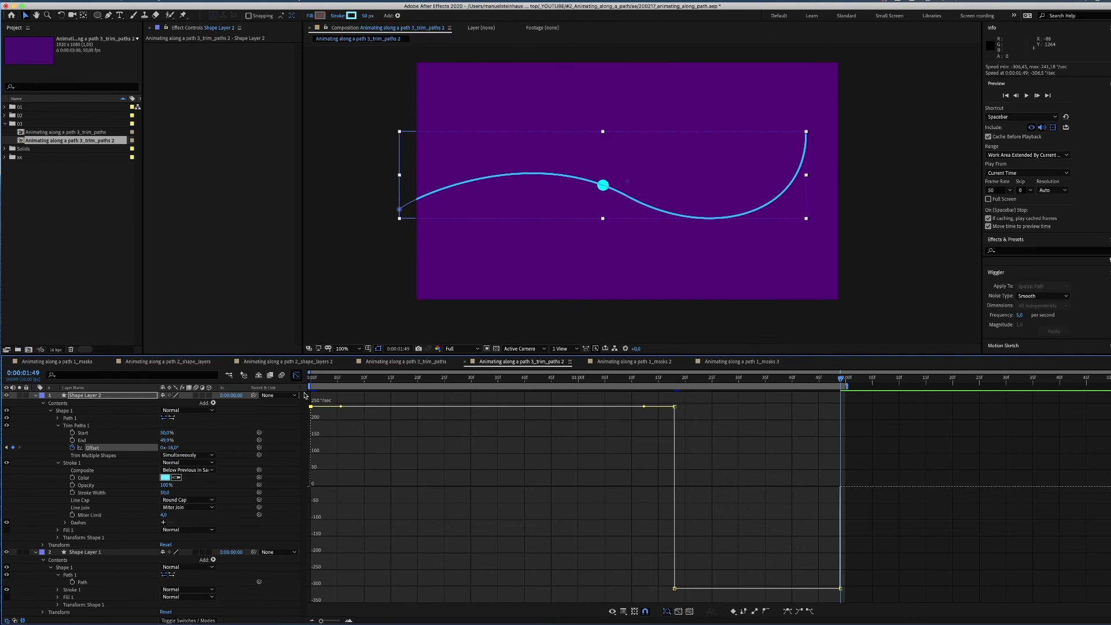
{"action": "left_click_drag", "start_coordinate": [341, 408], "coordinate": [421, 486]}
{"action": "left_click_drag", "start_coordinate": [645, 458], "coordinate": [585, 520]}
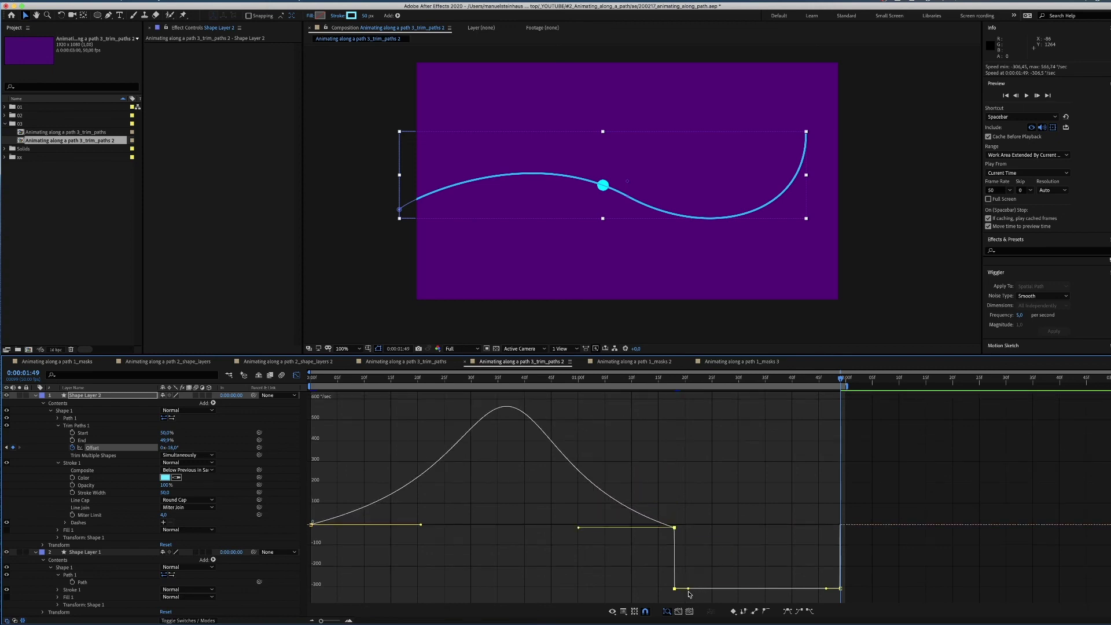
Step: Ease the return movement between the last two Offset keyframes to zero speed at both ends and play the result
{"action": "left_click_drag", "start_coordinate": [689, 593], "coordinate": [722, 527]}
{"action": "left_click_drag", "start_coordinate": [579, 501], "coordinate": [574, 498]}
{"action": "left_click_drag", "start_coordinate": [828, 549], "coordinate": [801, 497]}
{"action": "left_click_drag", "start_coordinate": [388, 377], "coordinate": [294, 393]}
{"action": "key", "text": "space"}
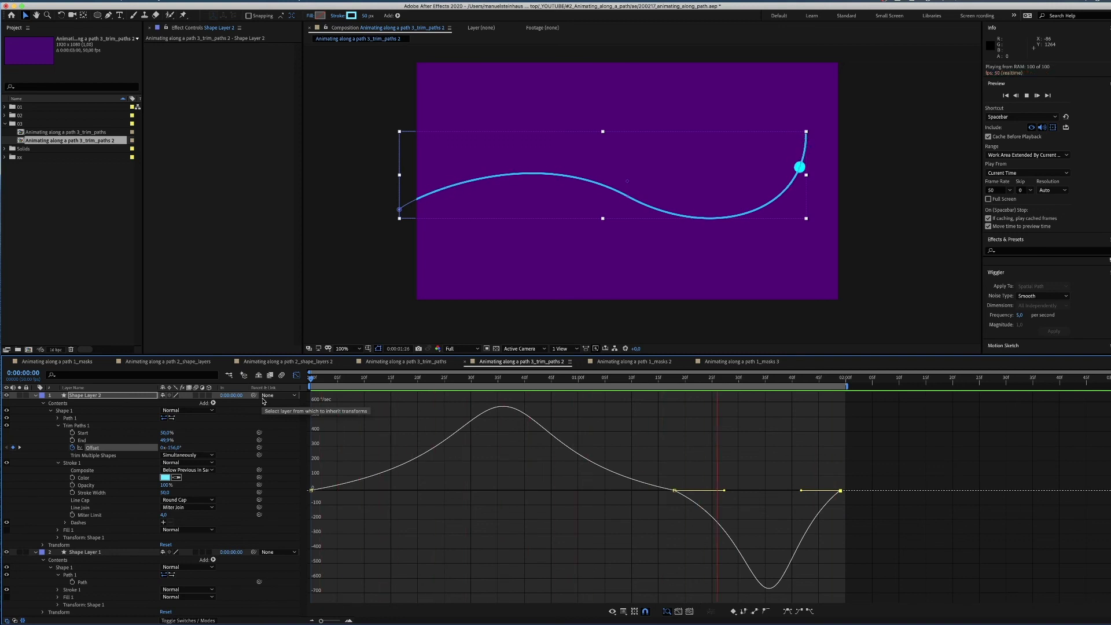
{"action": "key", "text": "space"}
{"action": "left_click", "coordinate": [297, 376]}
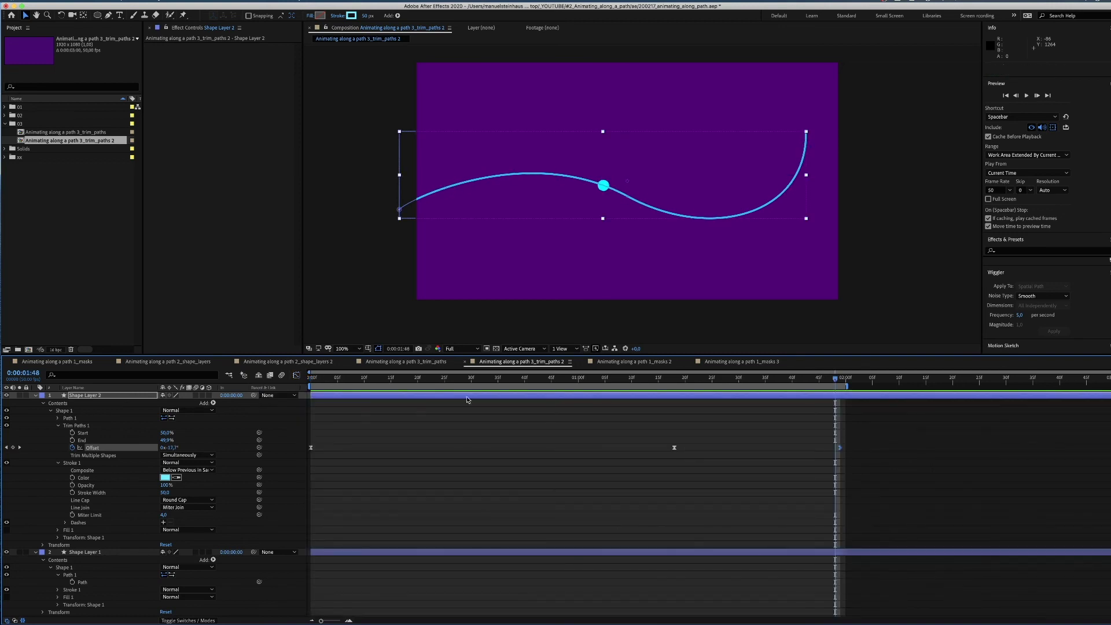
Step: Raise Shape Layer 2's path slightly so the circle sits on top of the line, shift its end point inward, and play the result
{"action": "left_click_drag", "start_coordinate": [830, 381], "coordinate": [313, 381]}
{"action": "left_click", "coordinate": [58, 538]}
{"action": "left_click", "coordinate": [81, 397]}
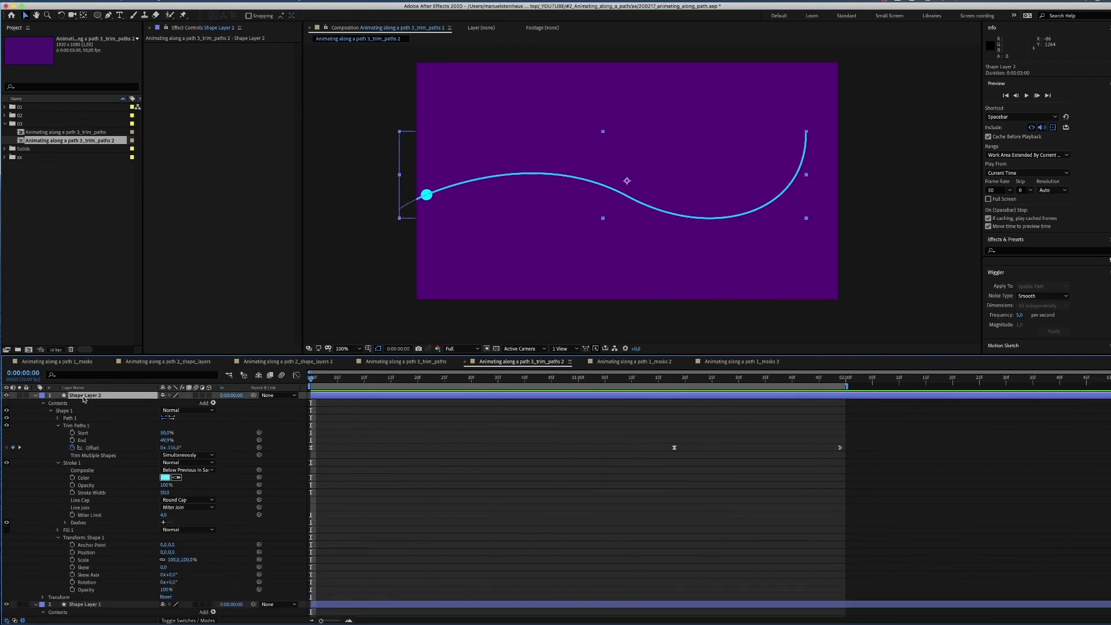
{"action": "left_click", "coordinate": [58, 426]}
{"action": "left_click", "coordinate": [58, 418]}
{"action": "left_click", "coordinate": [82, 426]}
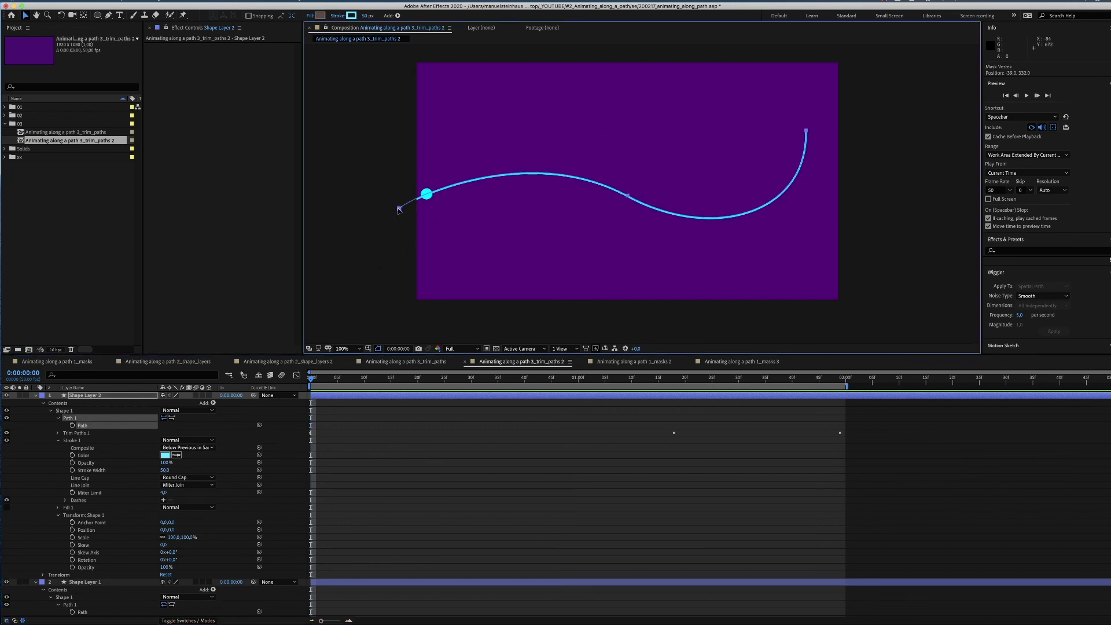
{"action": "left_click_drag", "start_coordinate": [398, 212], "coordinate": [399, 205]}
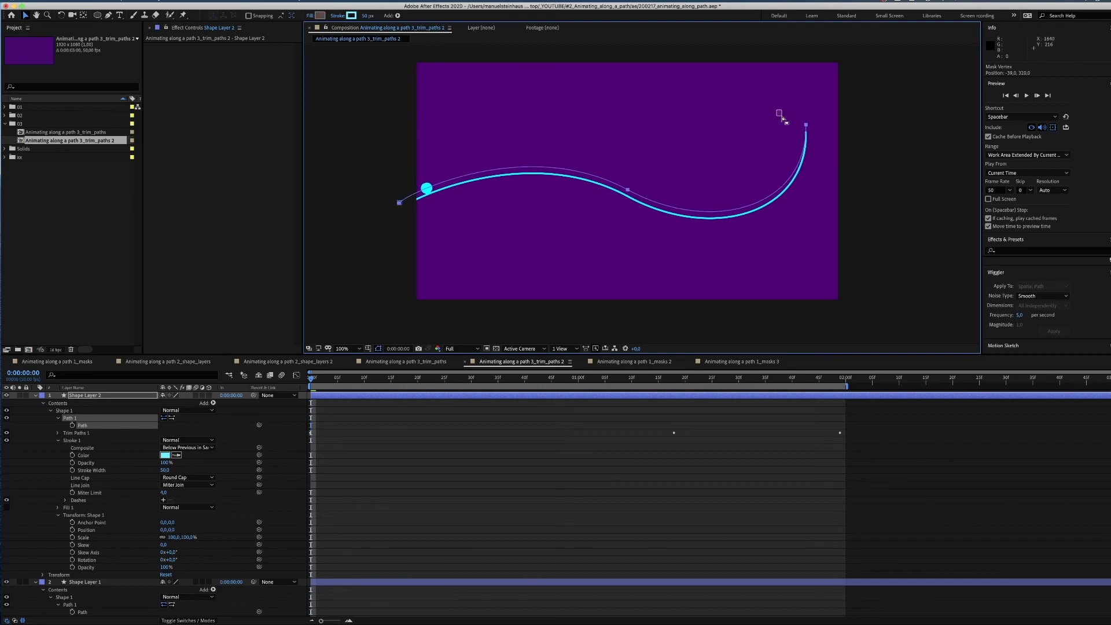
{"action": "mouse_move", "coordinate": [786, 120]}
{"action": "left_mouse_down"}
{"action": "mouse_move", "coordinate": [840, 146]}
{"action": "mouse_move", "coordinate": [799, 126]}
{"action": "left_mouse_up"}
{"action": "left_click", "coordinate": [805, 125]}
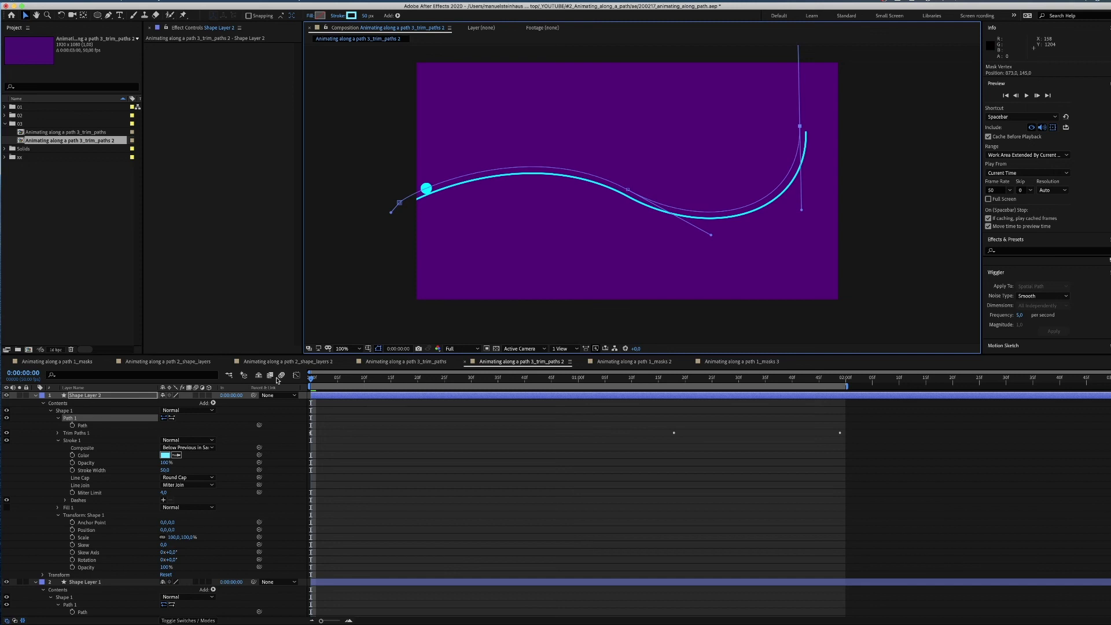
{"action": "key", "text": "space"}
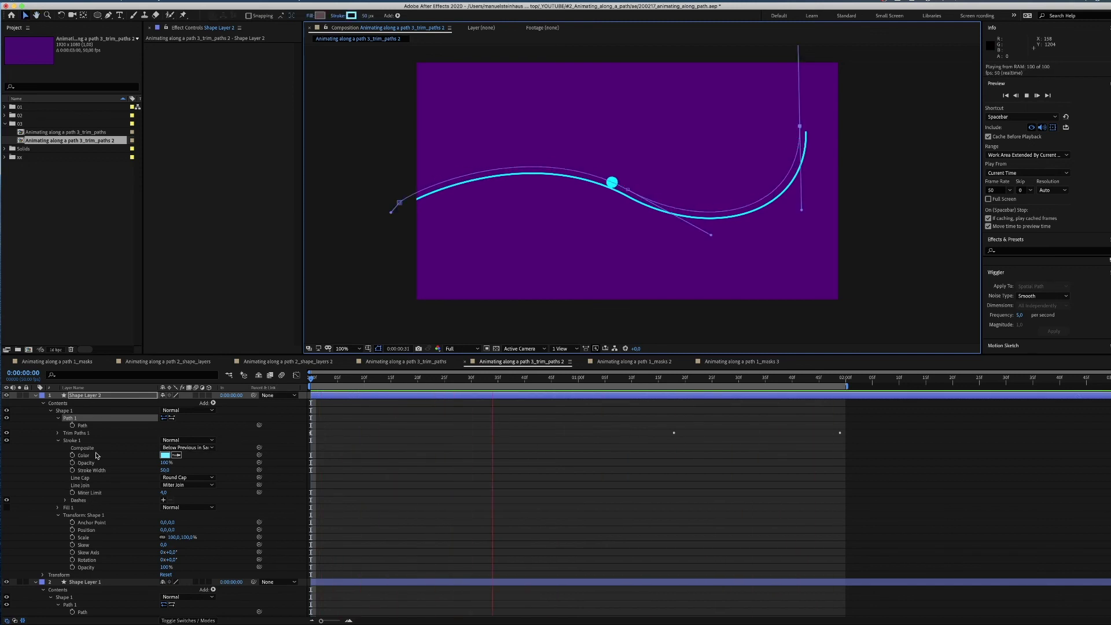
{"action": "left_click", "coordinate": [40, 473]}
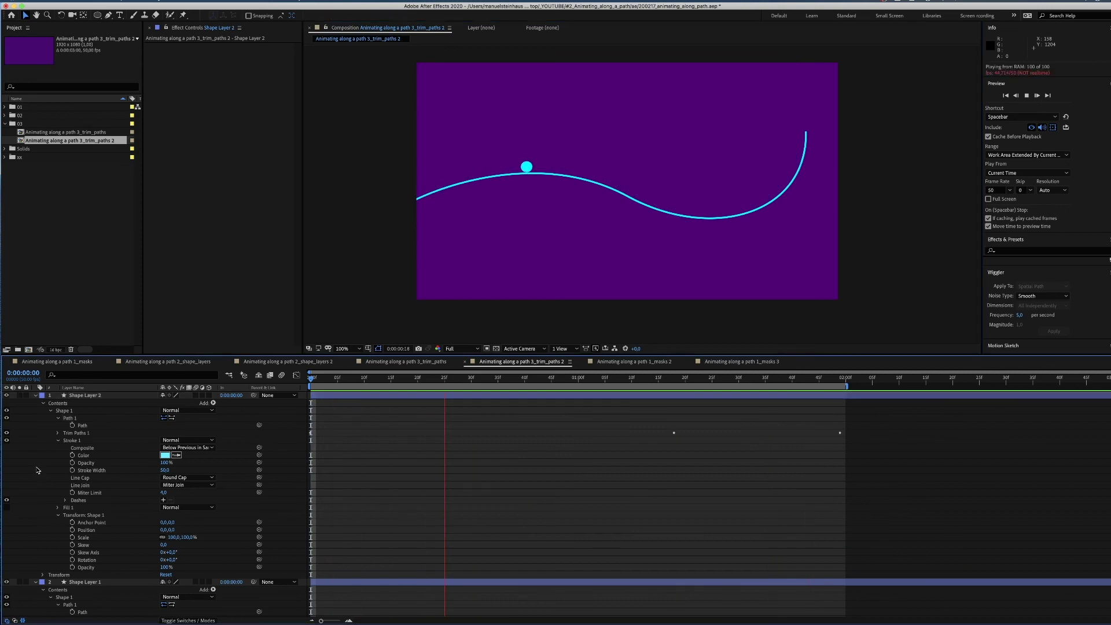